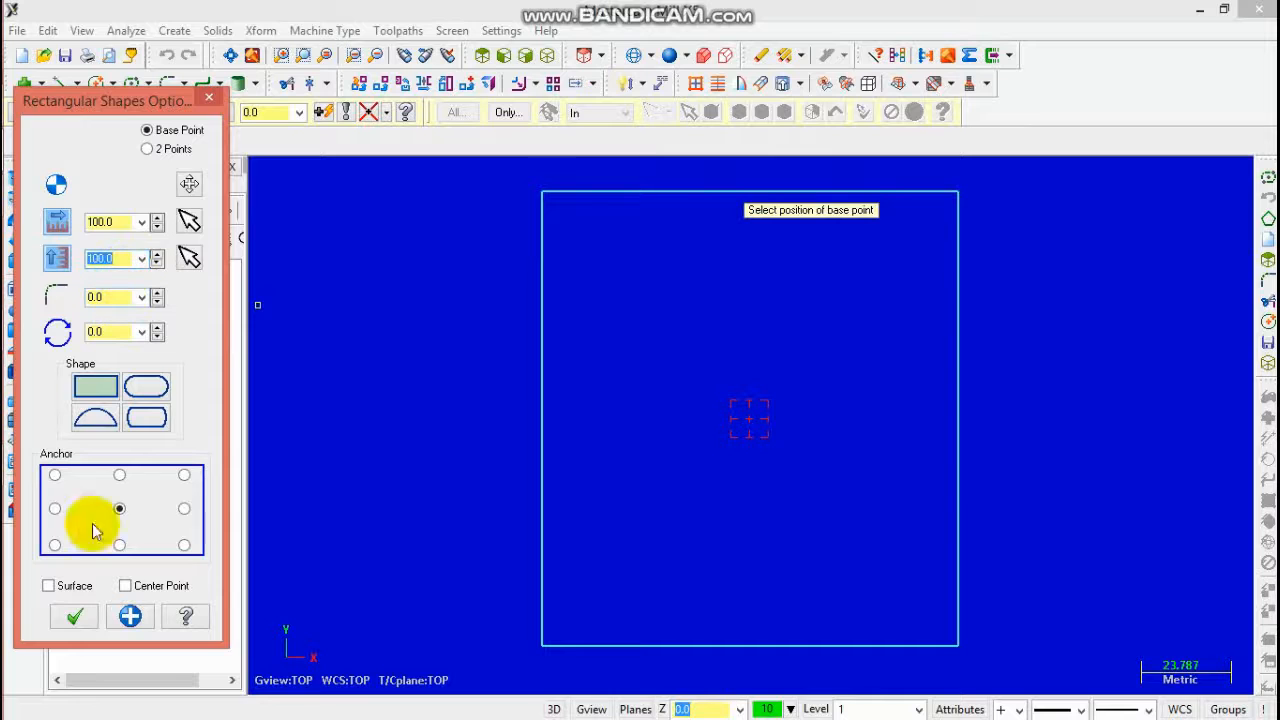
# Step: Accept the 100 by 100 centre-anchored square and draw a circle of radius 40 centred on its upper-left corner
pyautogui.click(74, 616)
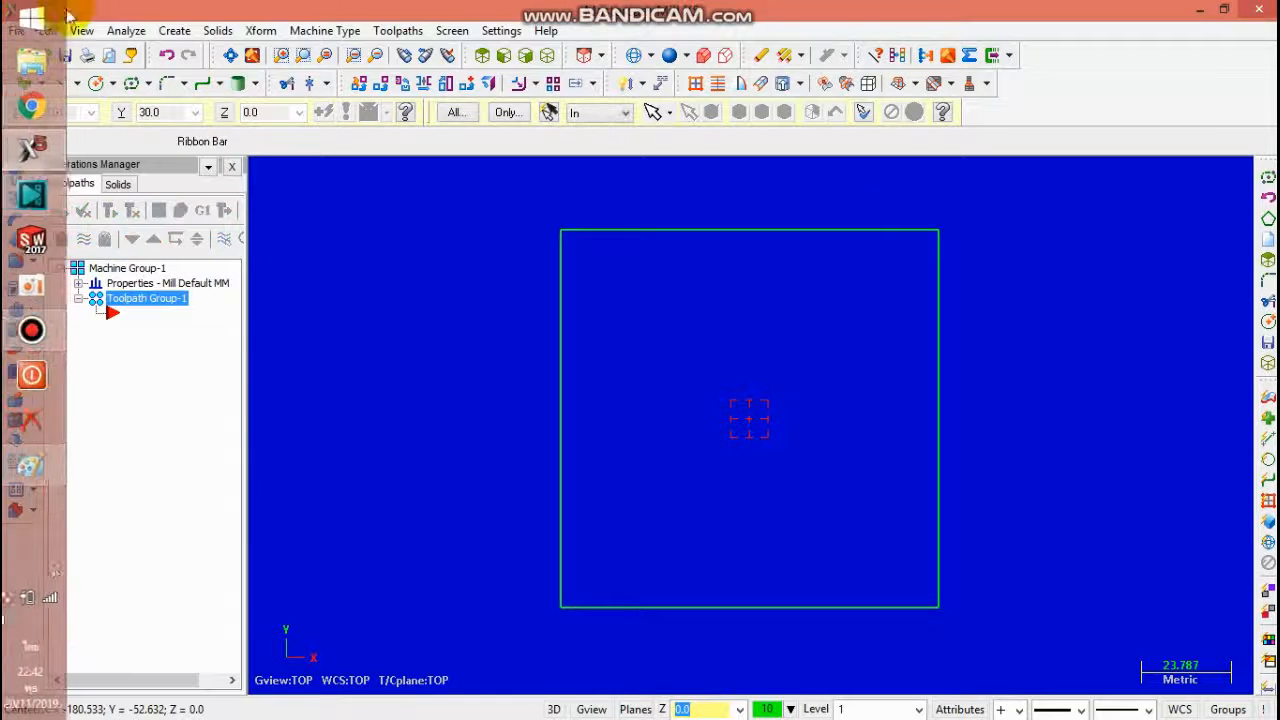
pyautogui.click(98, 83)
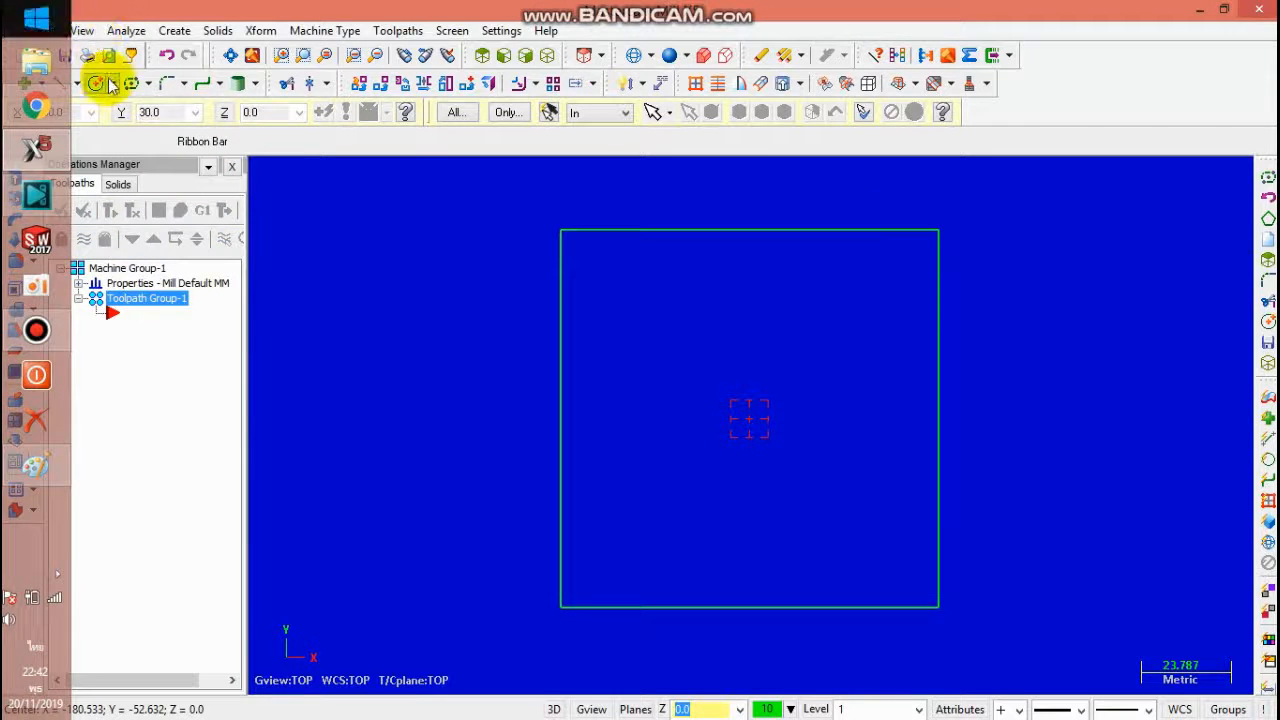
pyautogui.click(561, 232)
pyautogui.click(670, 331)
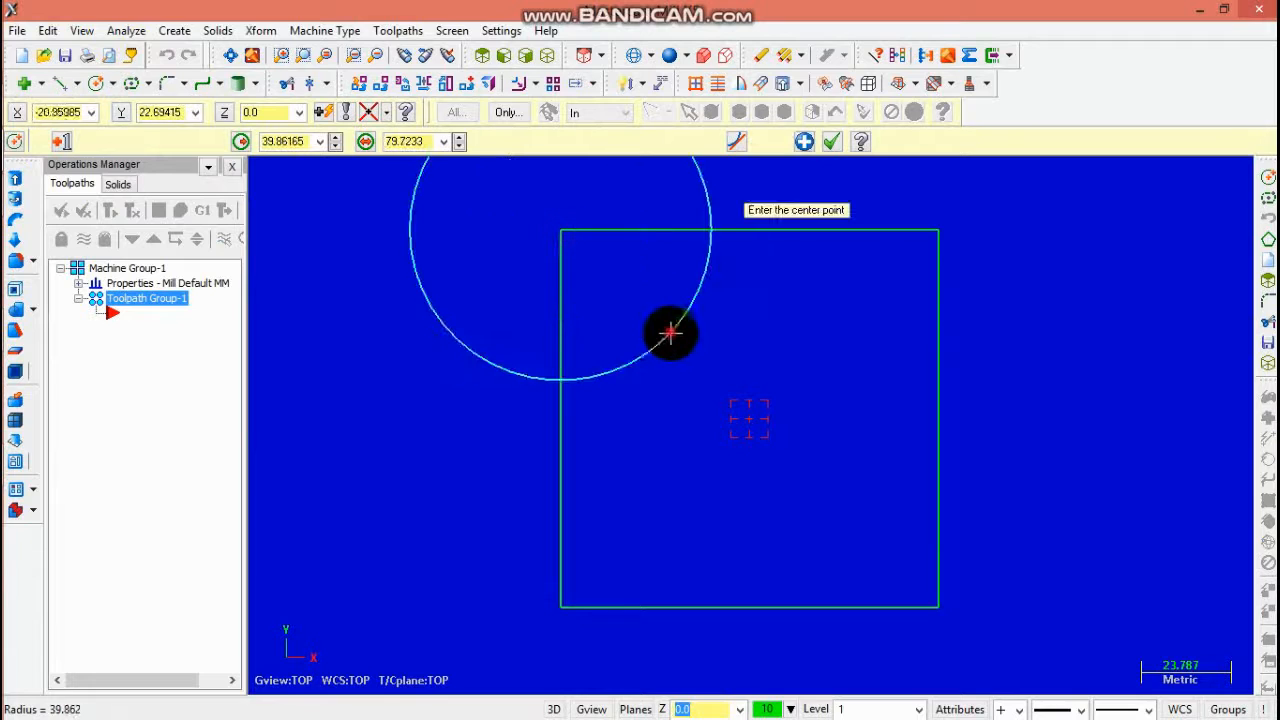
pyautogui.click(318, 143)
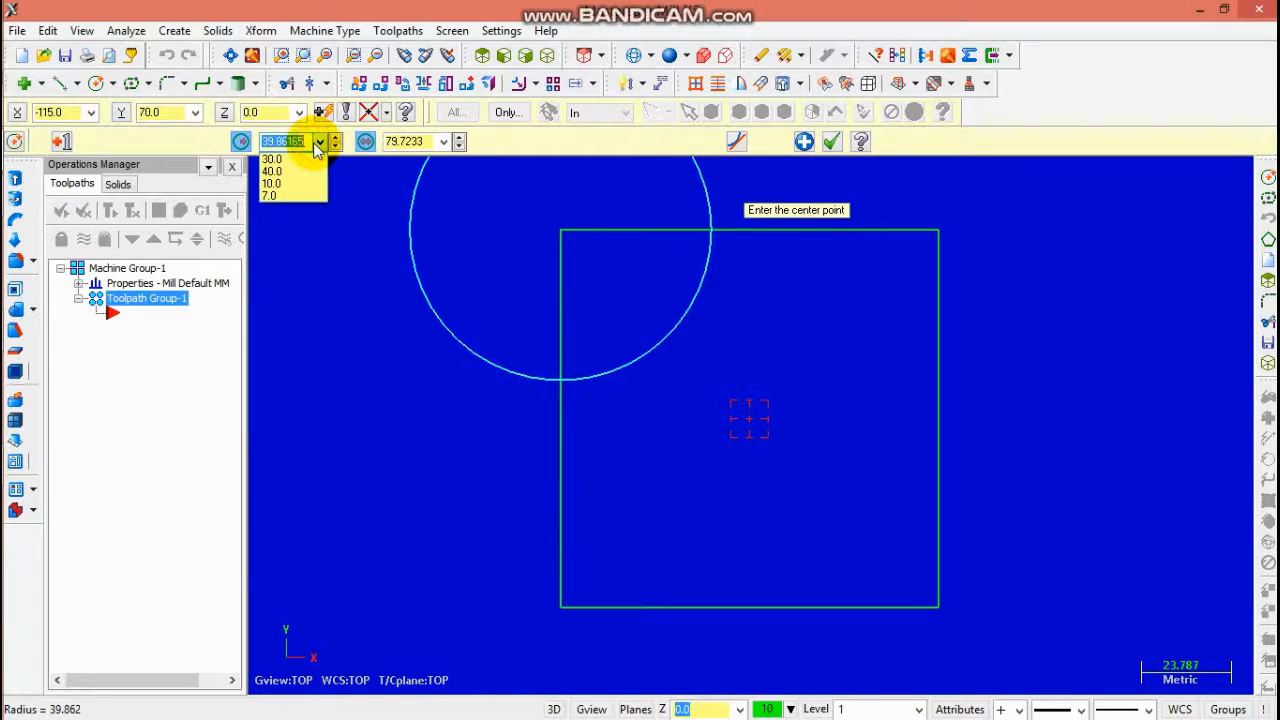
pyautogui.click(285, 171)
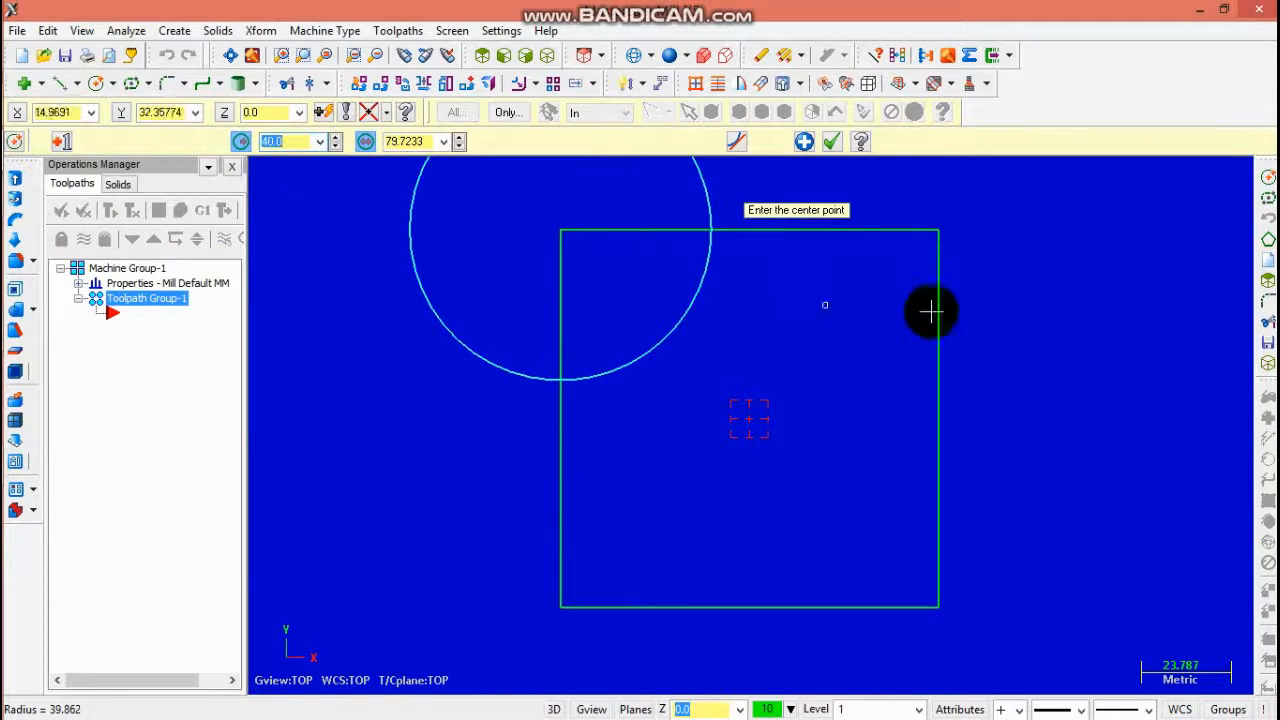
# Step: Draw a circle of radius 30 centred on the square's lower-right corner and finish the circle command
pyautogui.click(940, 607)
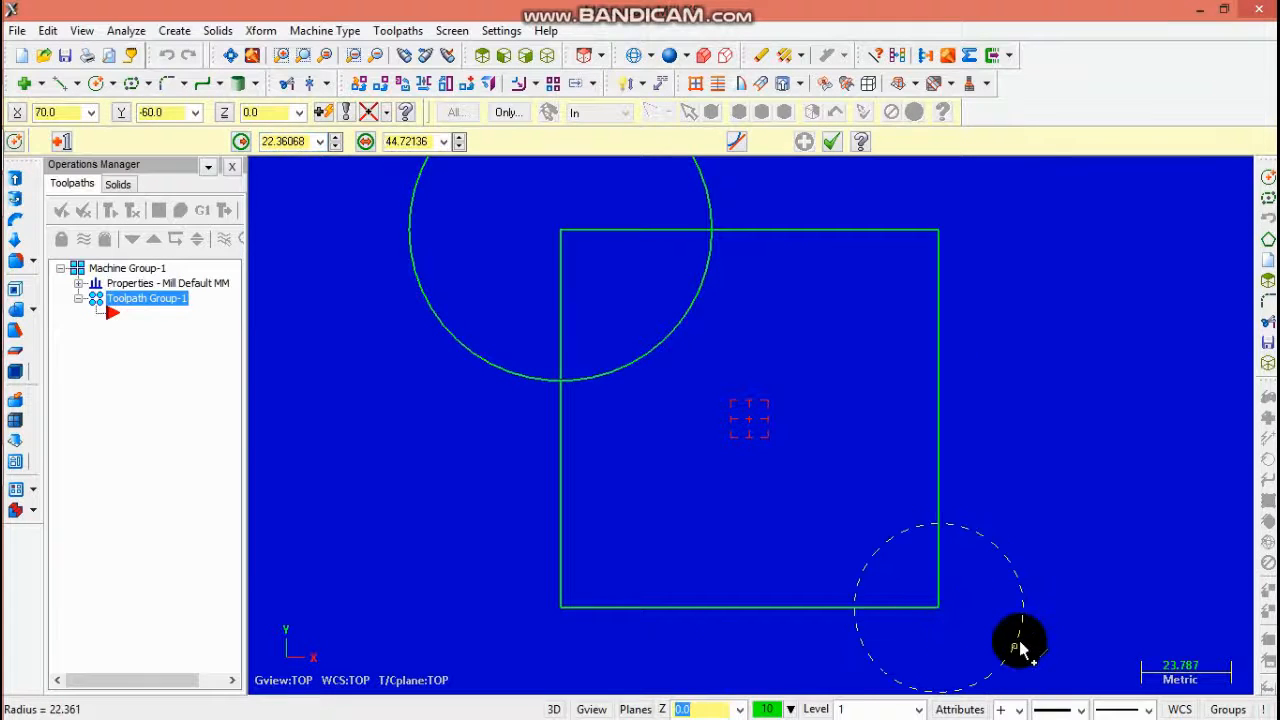
pyautogui.click(1020, 645)
pyautogui.click(320, 143)
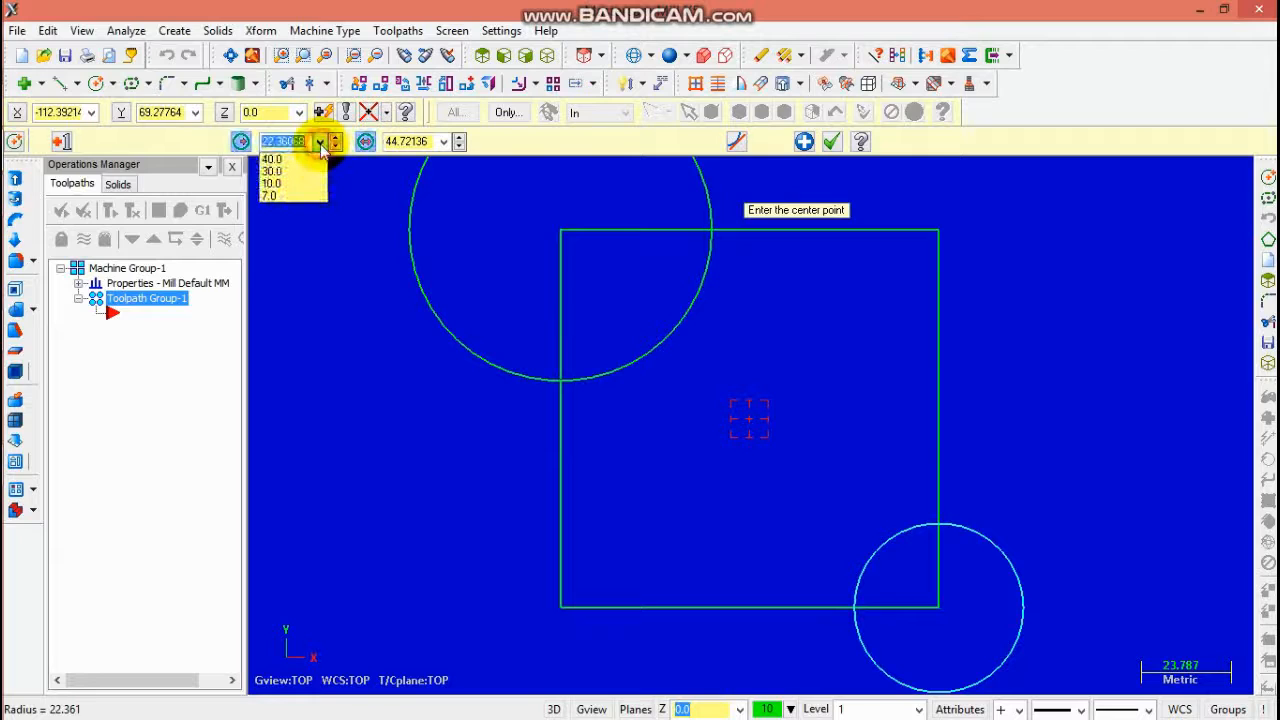
pyautogui.click(292, 172)
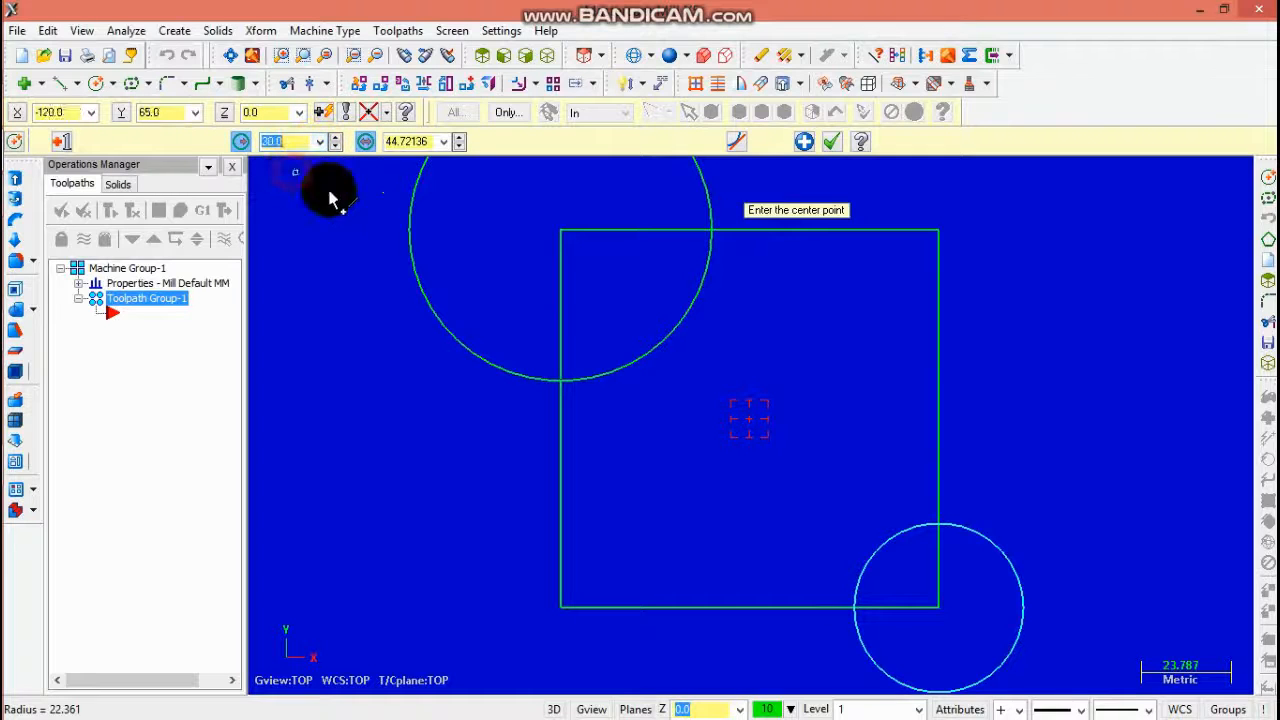
pyautogui.click(831, 141)
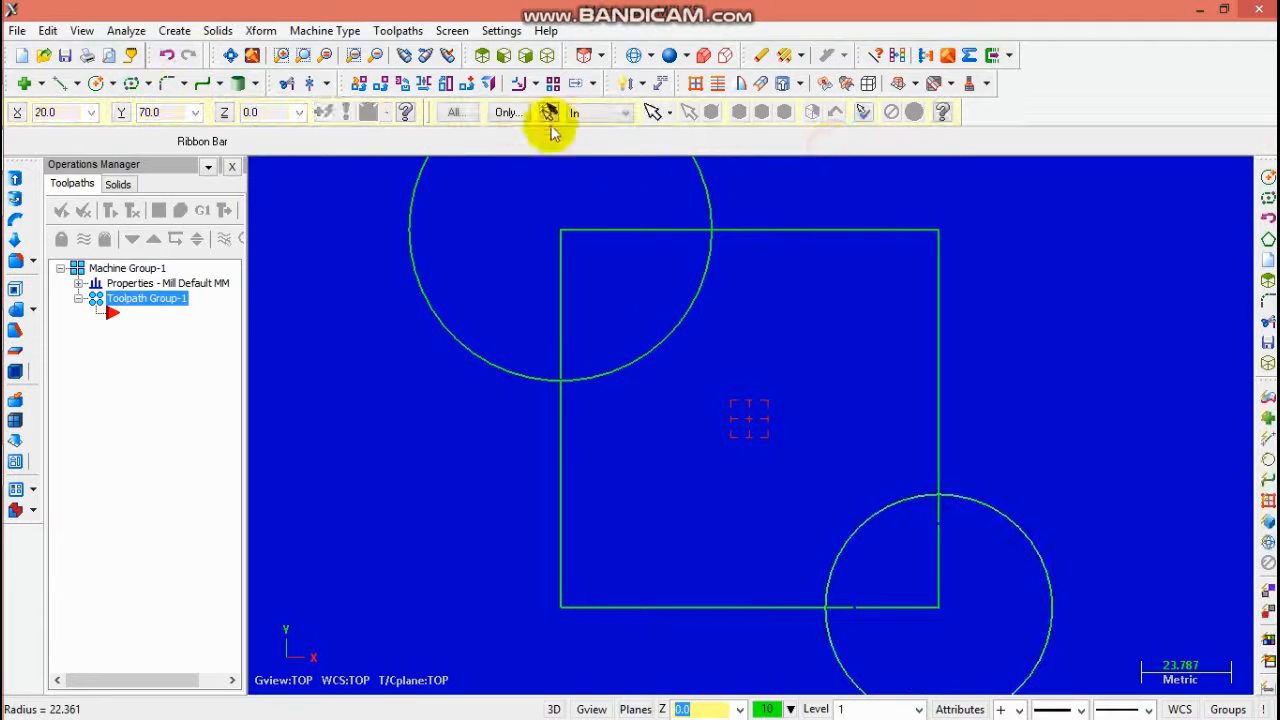
# Step: Create a three-sided flat polygon with radius 20 centred on the square's upper-right corner
pyautogui.click(147, 83)
pyautogui.click(162, 156)
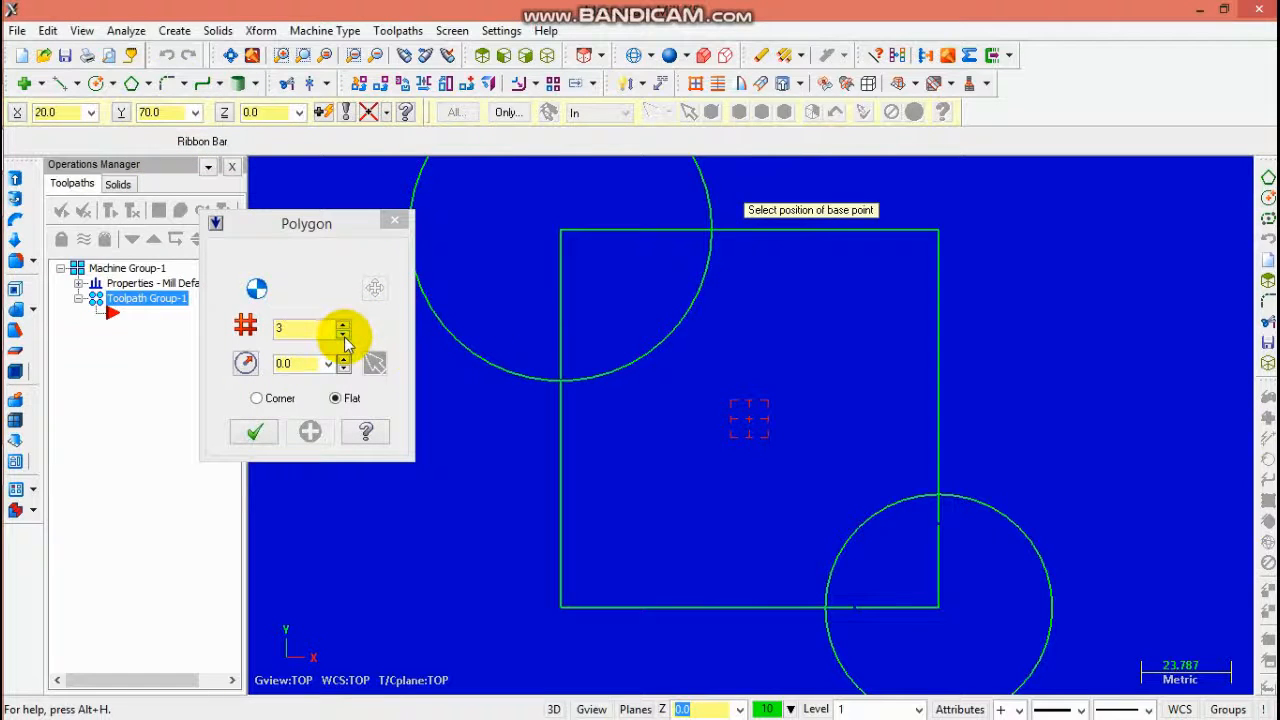
pyautogui.click(939, 232)
pyautogui.click(1008, 316)
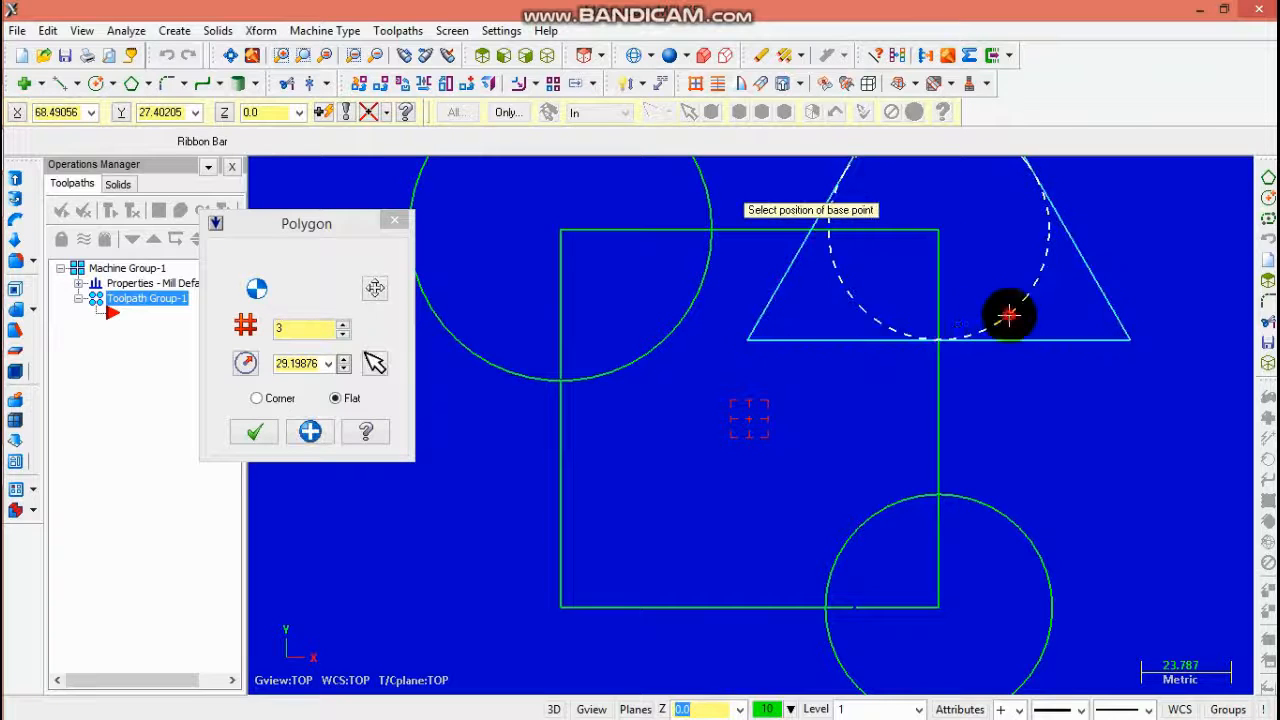
pyautogui.click(305, 363)
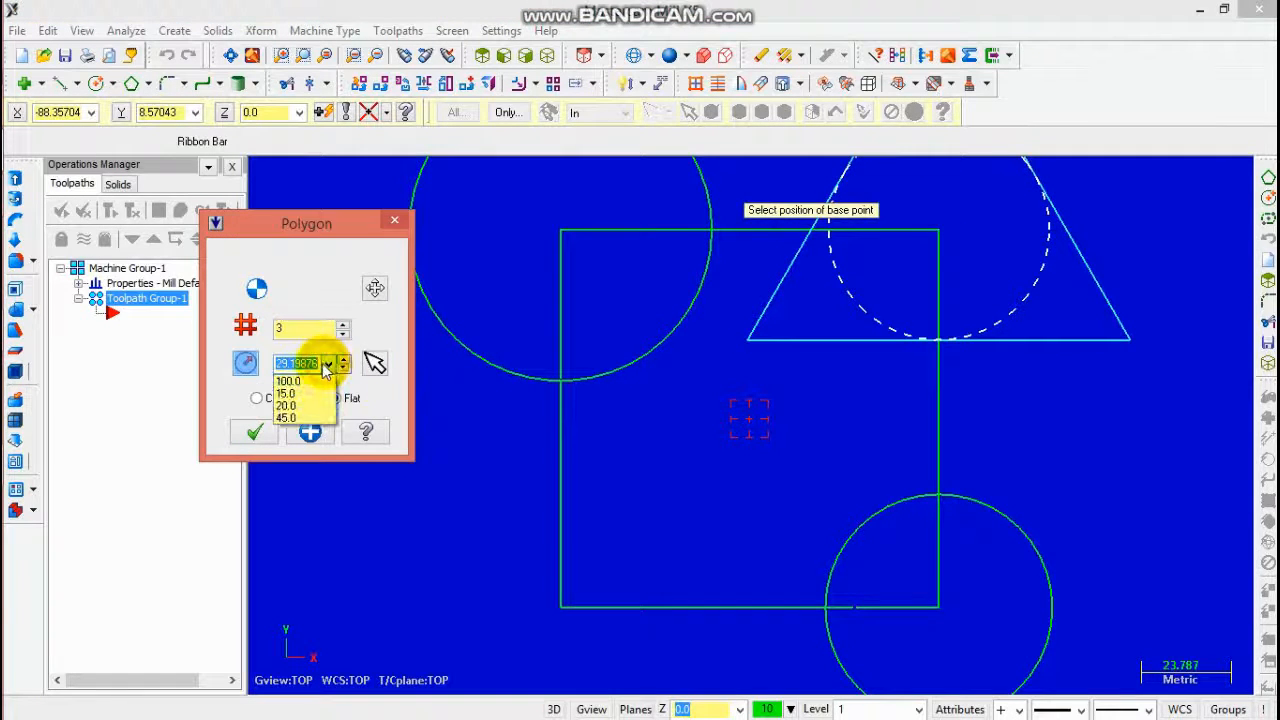
pyautogui.write('20')
pyautogui.press('Return')
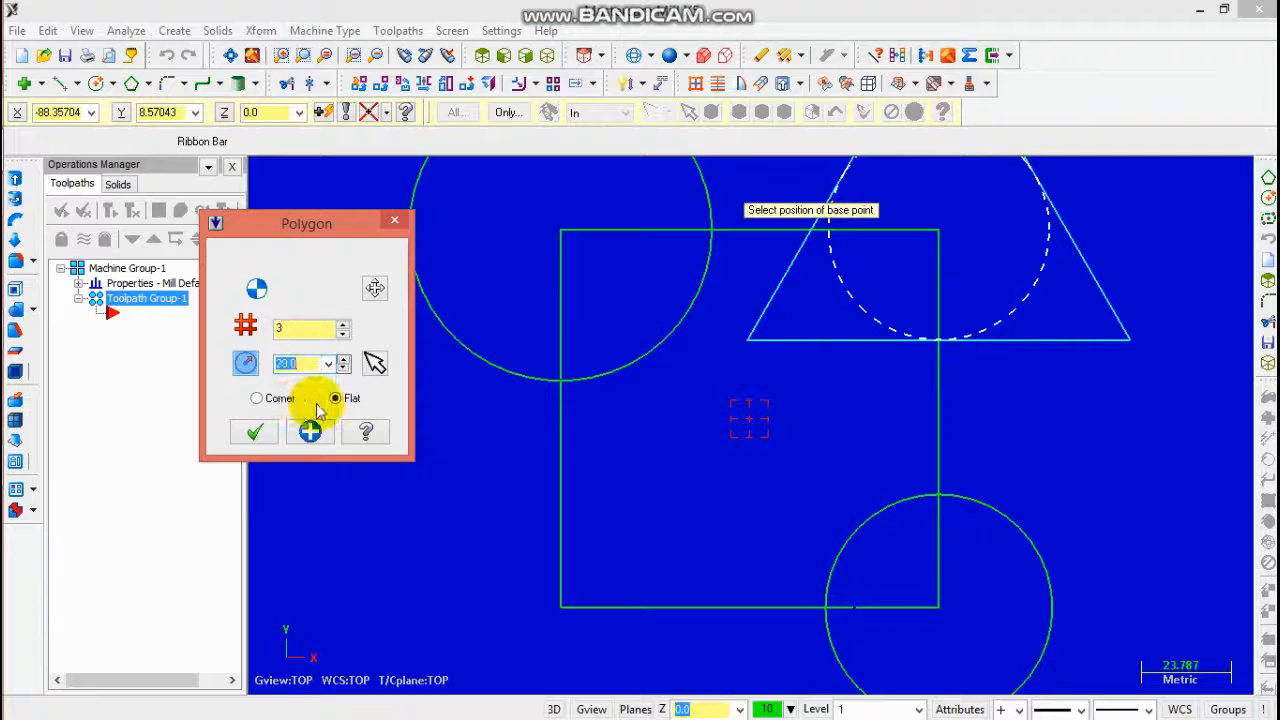
# Step: Create a three-sided flat polygon with radius 15 centred on the square's lower-left corner
pyautogui.click(565, 612)
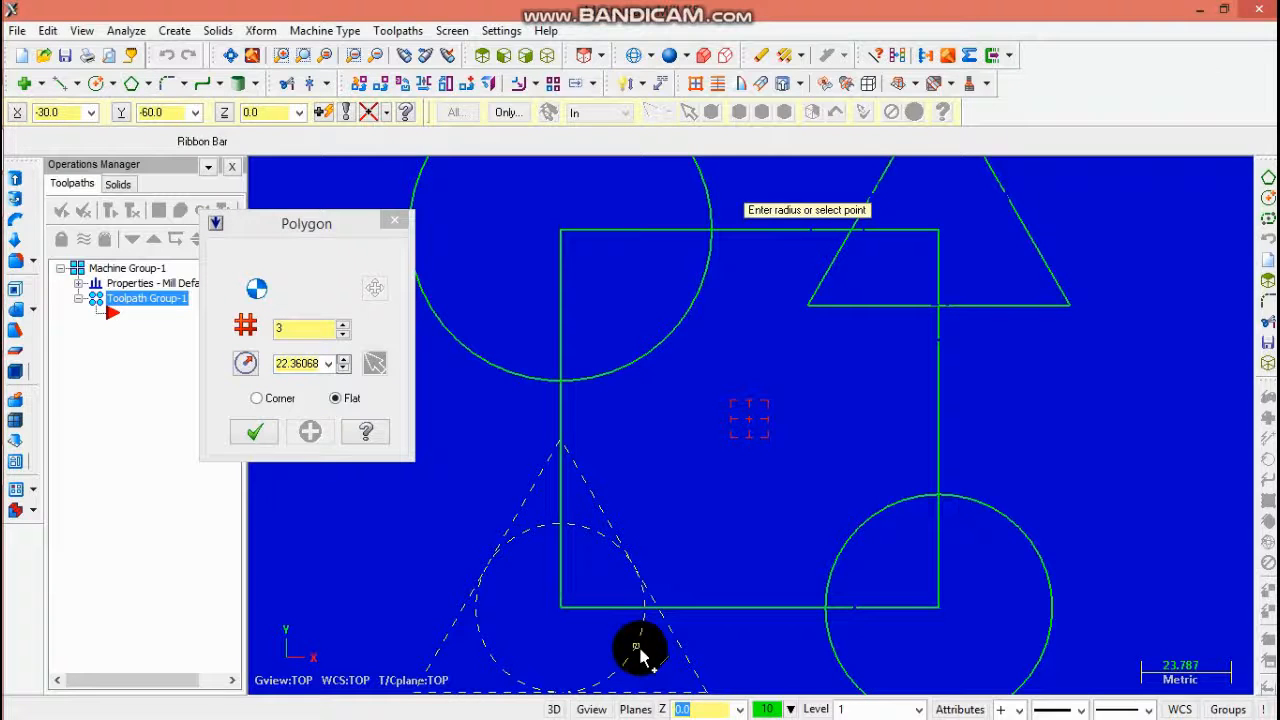
pyautogui.click(640, 655)
pyautogui.click(331, 365)
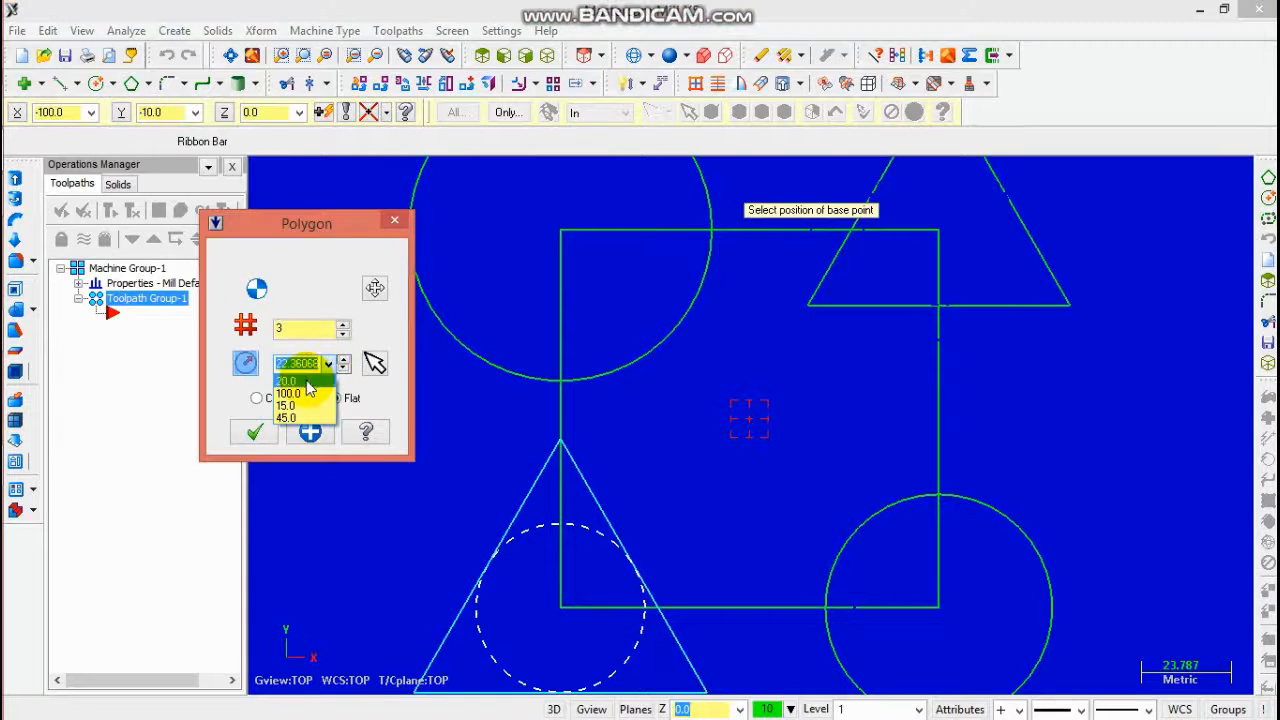
pyautogui.click(306, 381)
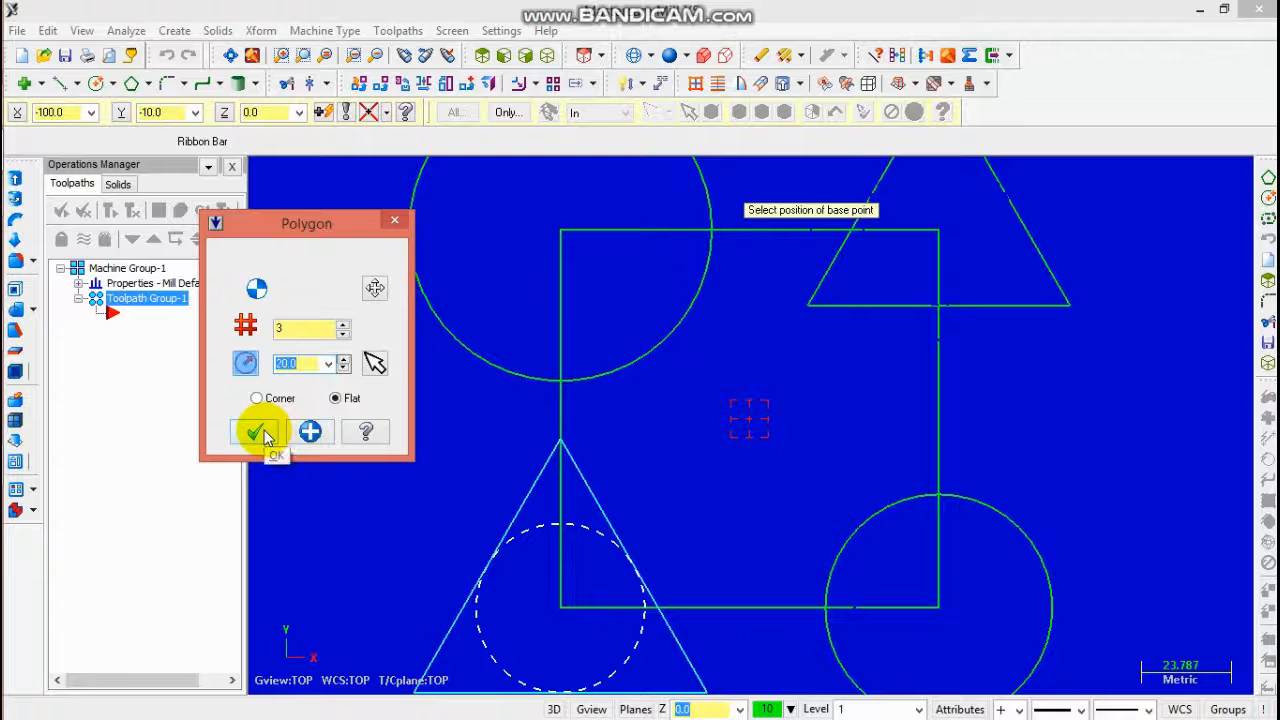
pyautogui.click(328, 365)
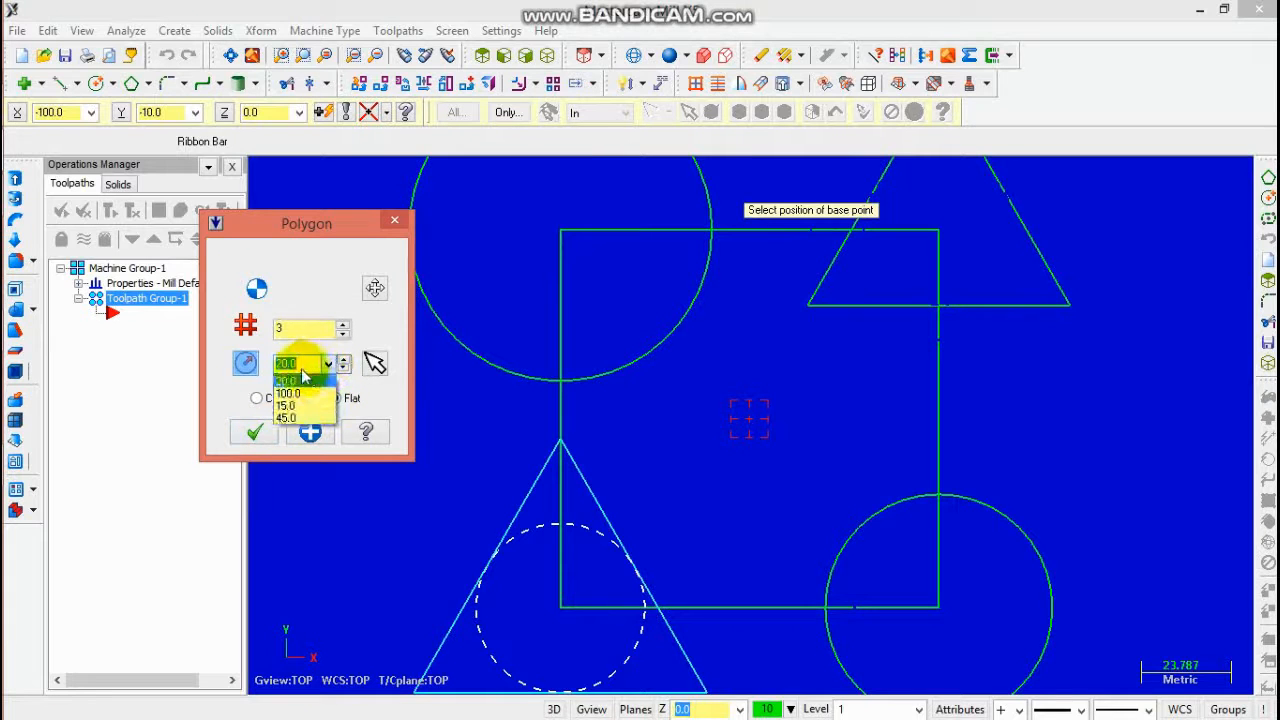
pyautogui.click(287, 405)
pyautogui.click(255, 432)
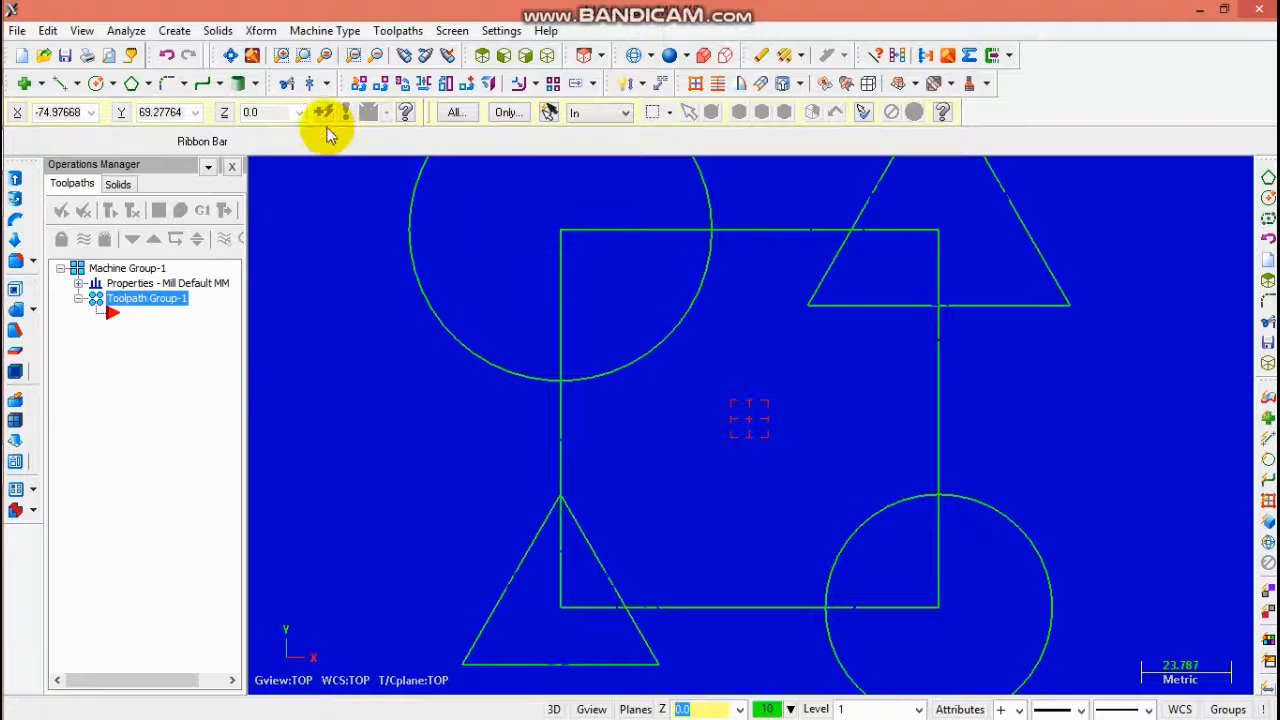
# Step: Trim away the overlapping segments at the square's upper-left circle and upper-right triangle with divide/delete
pyautogui.click(289, 83)
pyautogui.click(552, 281)
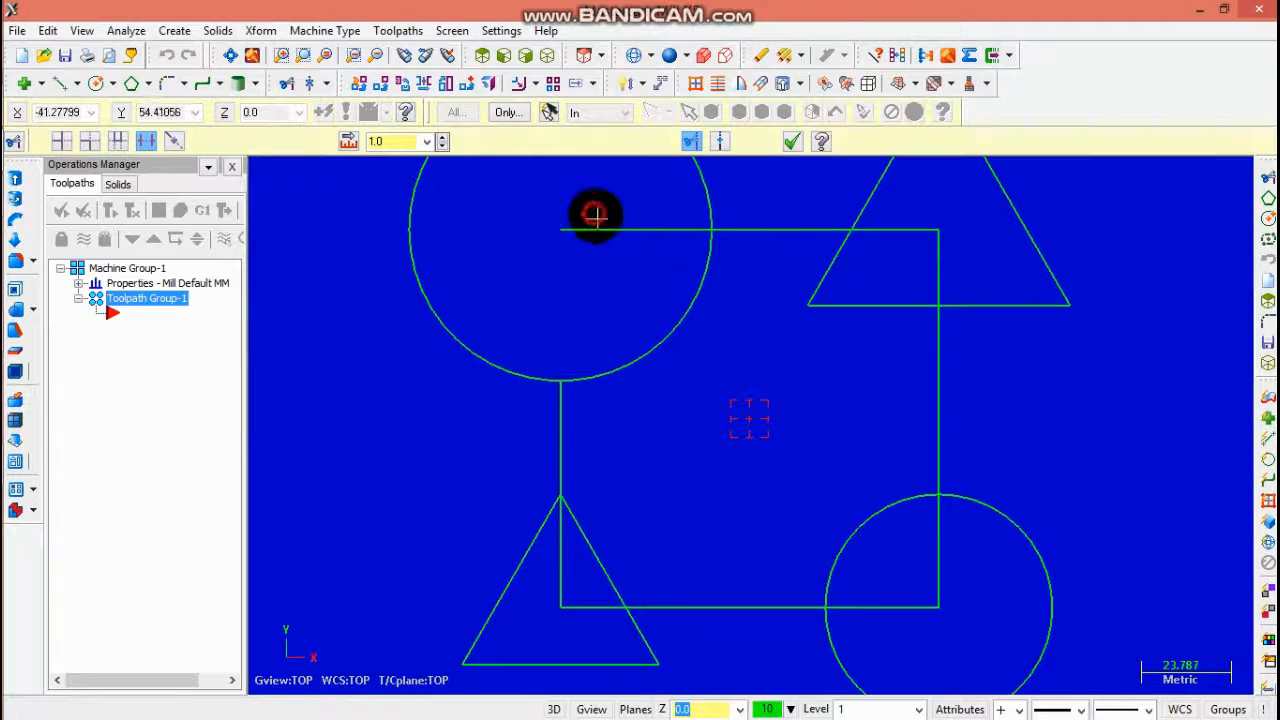
pyautogui.click(648, 332)
pyautogui.click(602, 230)
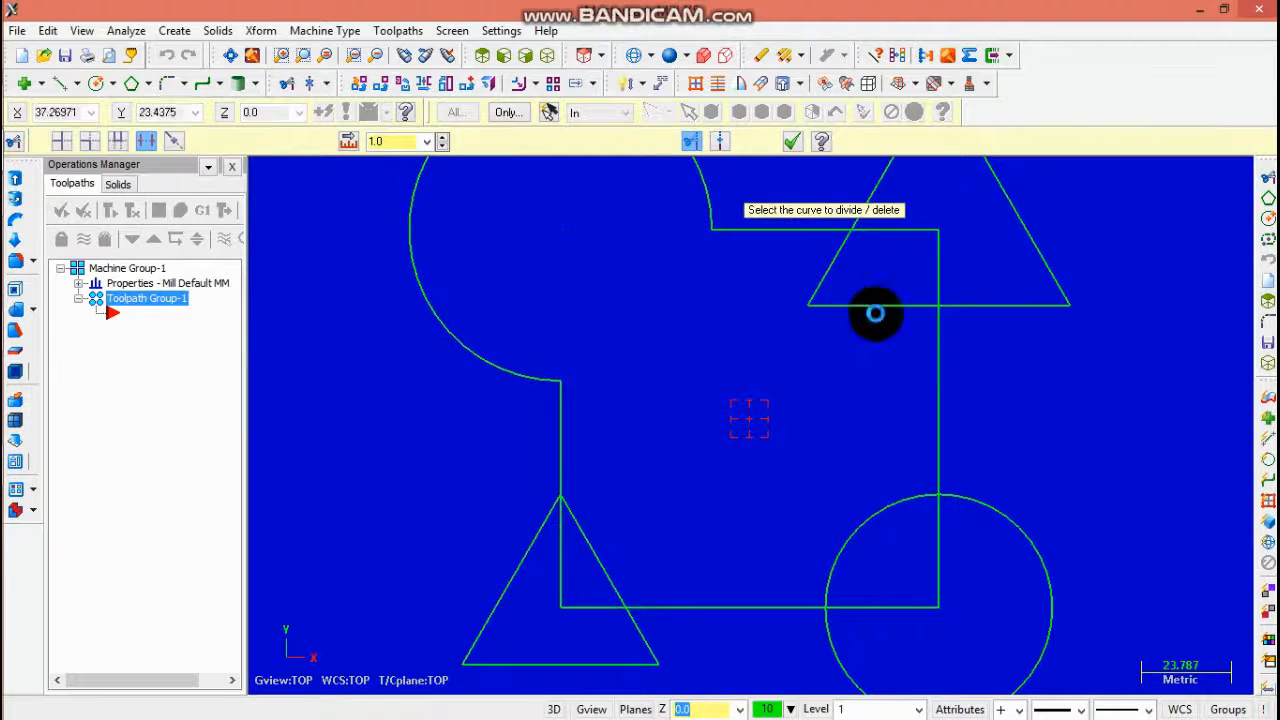
pyautogui.click(823, 274)
pyautogui.click(846, 304)
pyautogui.click(890, 231)
pyautogui.click(937, 255)
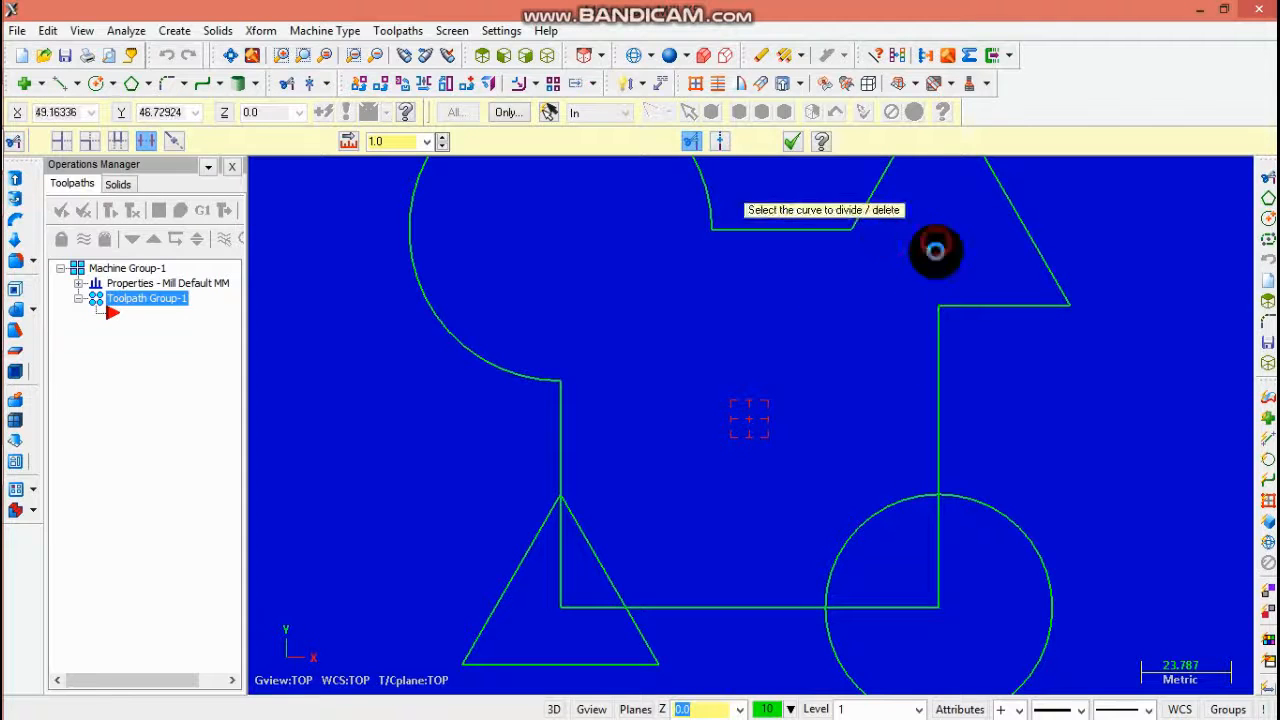
# Step: Remove the overlapping segments at the square's lower-right circle and lower-left triangle, leaving a single closed outline
pyautogui.click(941, 560)
pyautogui.click(851, 526)
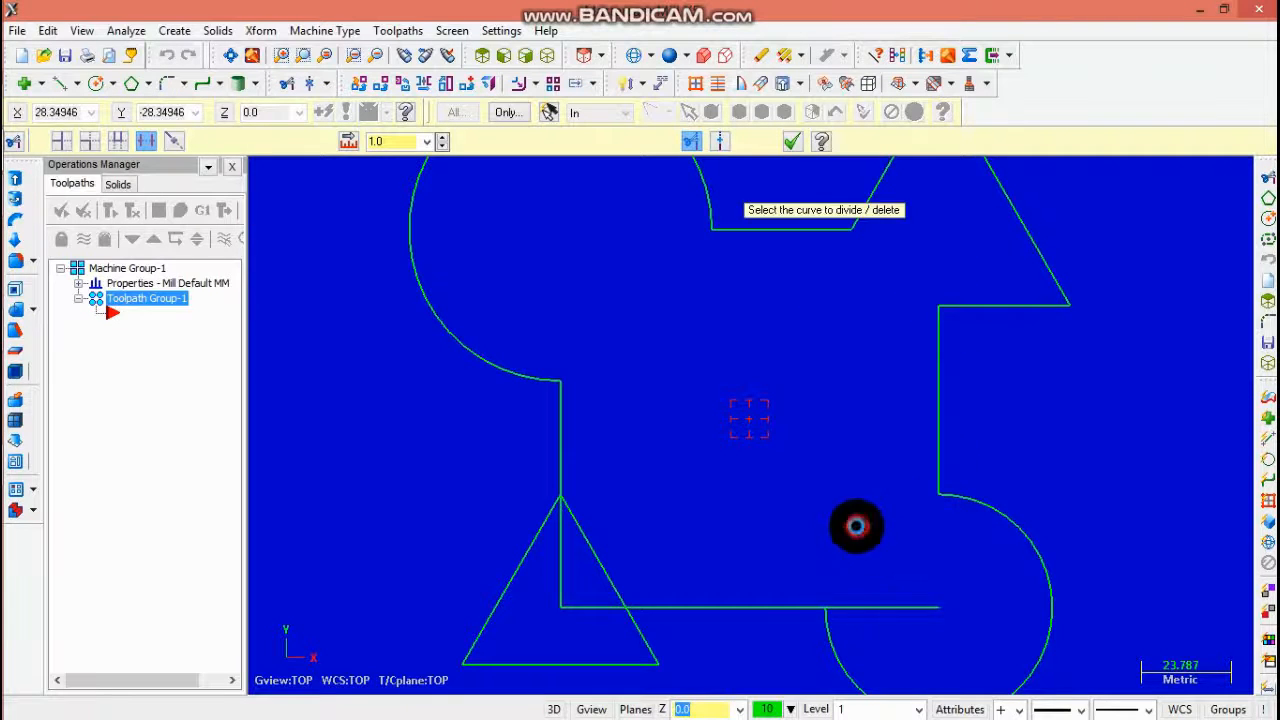
pyautogui.click(880, 602)
pyautogui.click(609, 580)
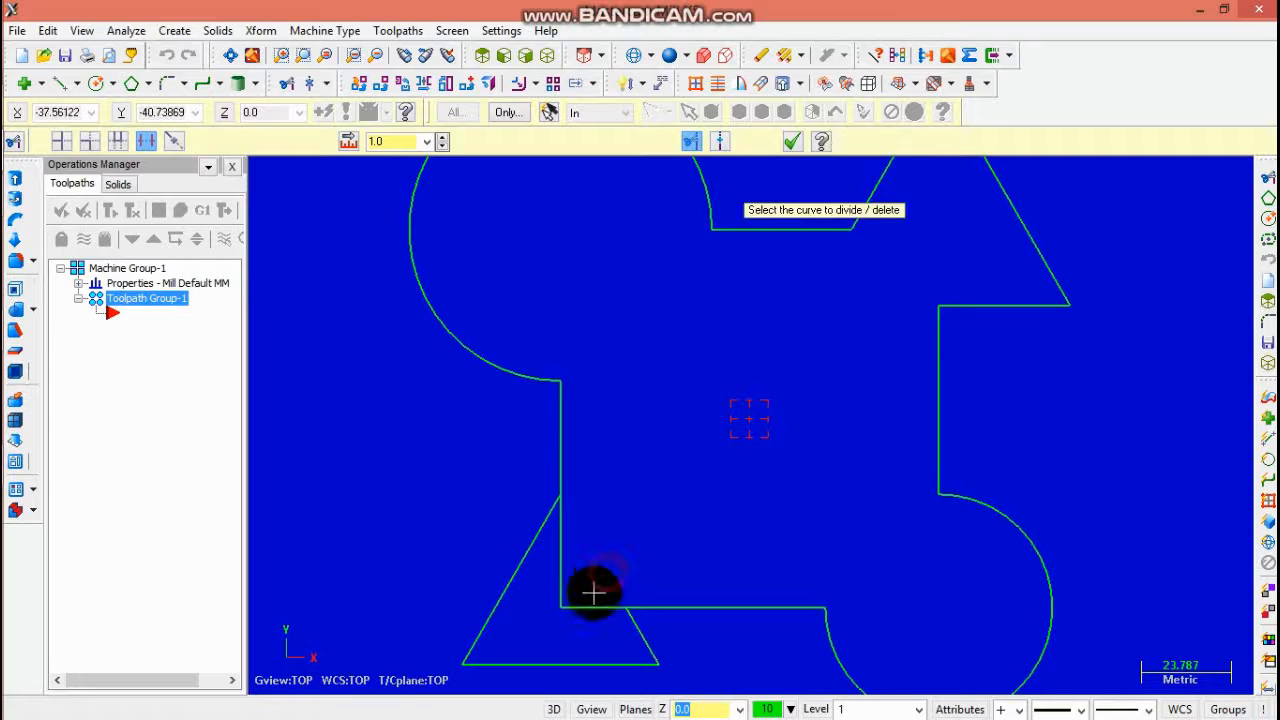
pyautogui.click(591, 605)
pyautogui.click(560, 563)
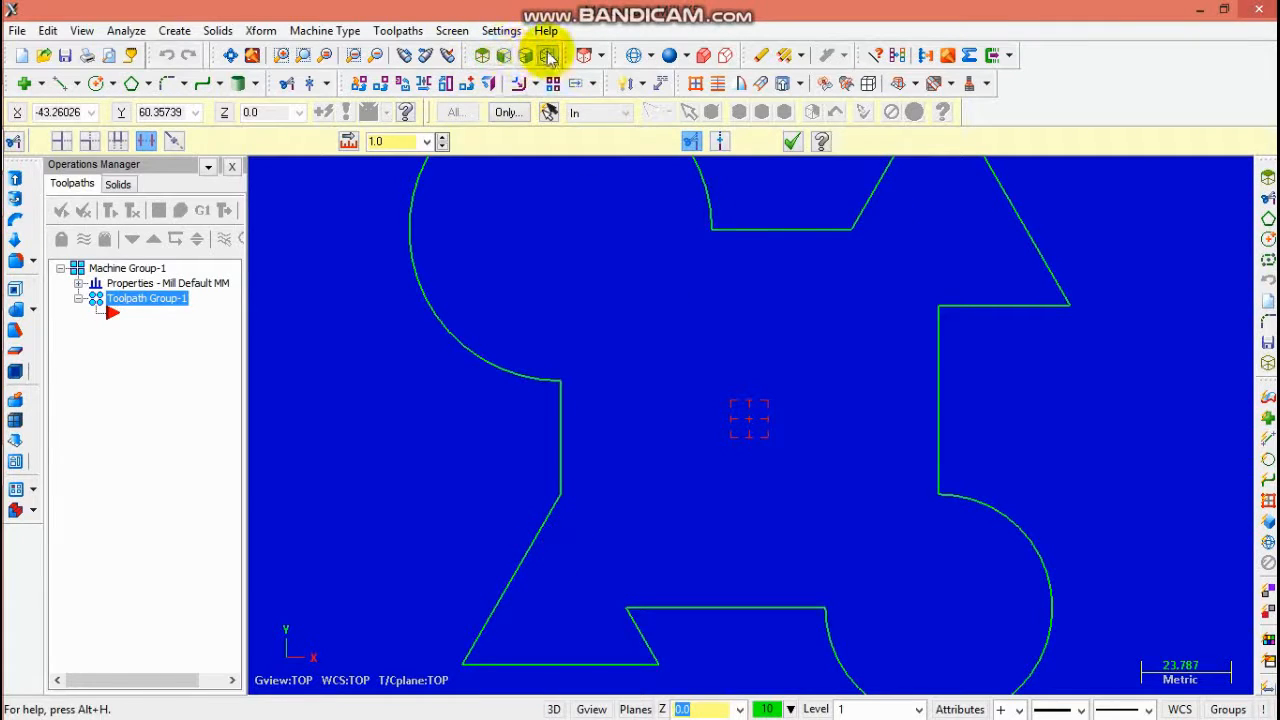
# Step: Fillet the lower-left triangle's corners and both ends of the bottom edge with radius 5, up to the lower-right arc
pyautogui.click(375, 55)
pyautogui.click(375, 55)
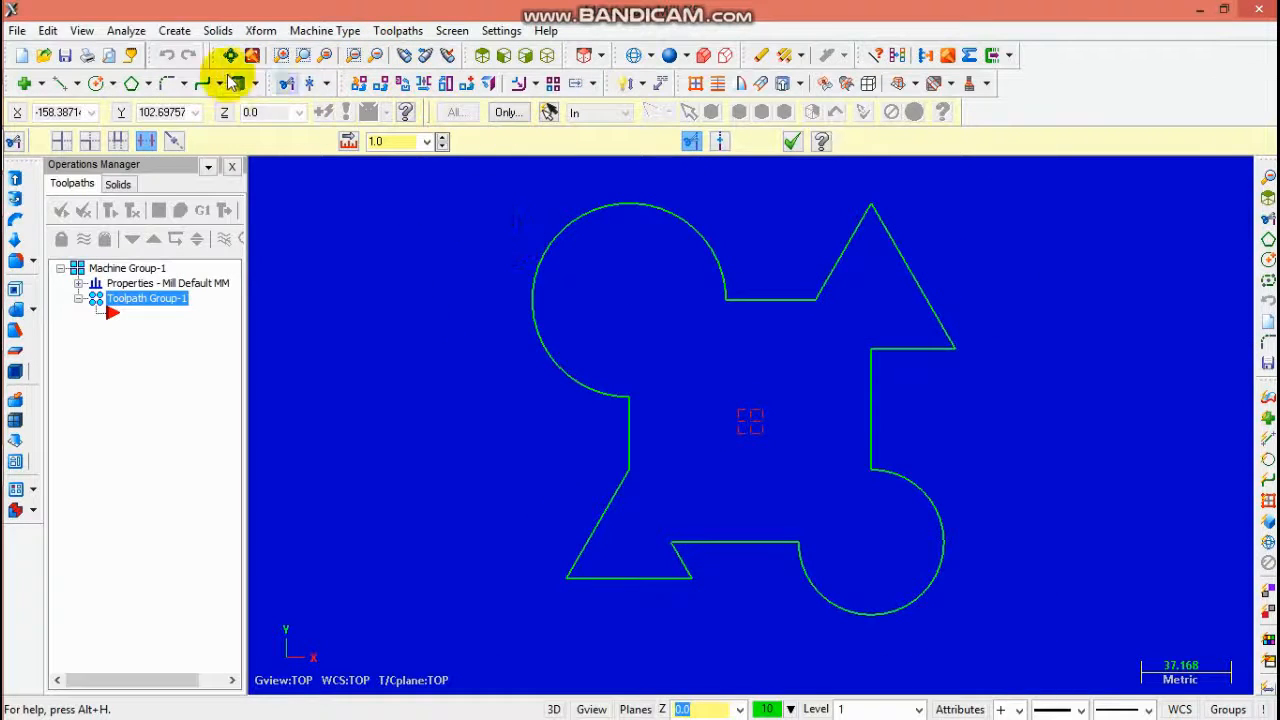
pyautogui.click(171, 83)
pyautogui.click(580, 540)
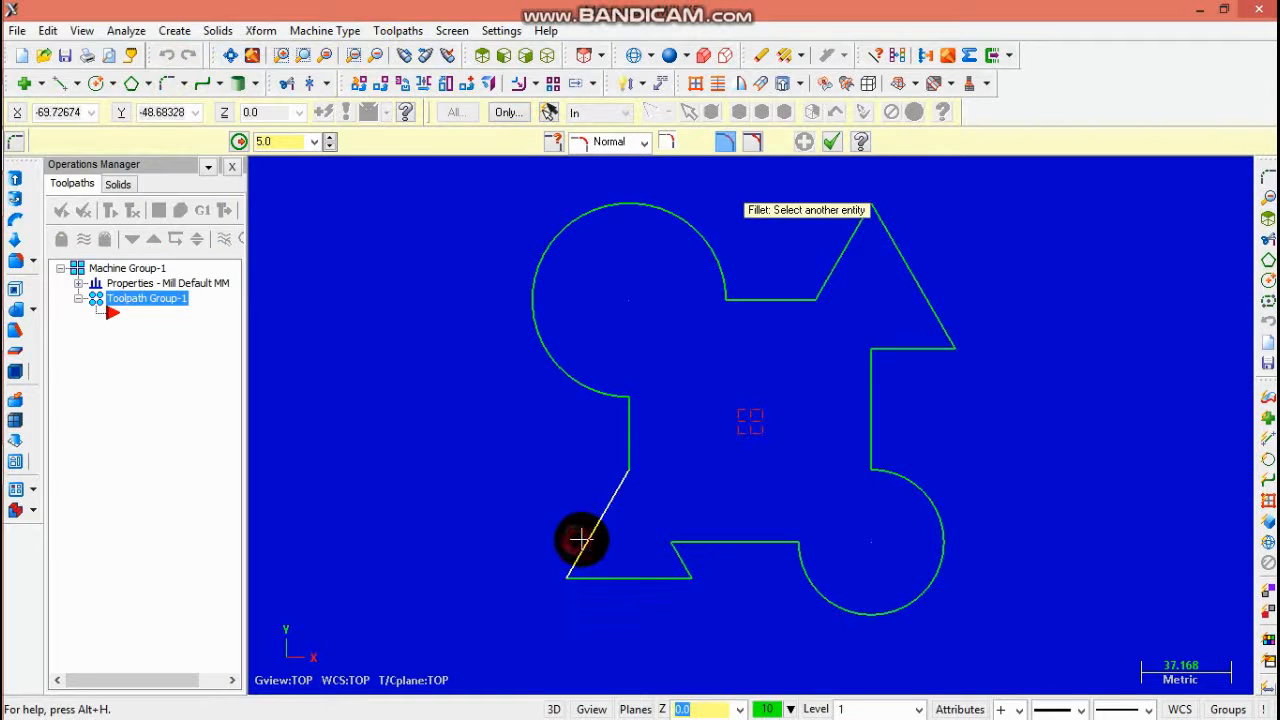
pyautogui.click(613, 578)
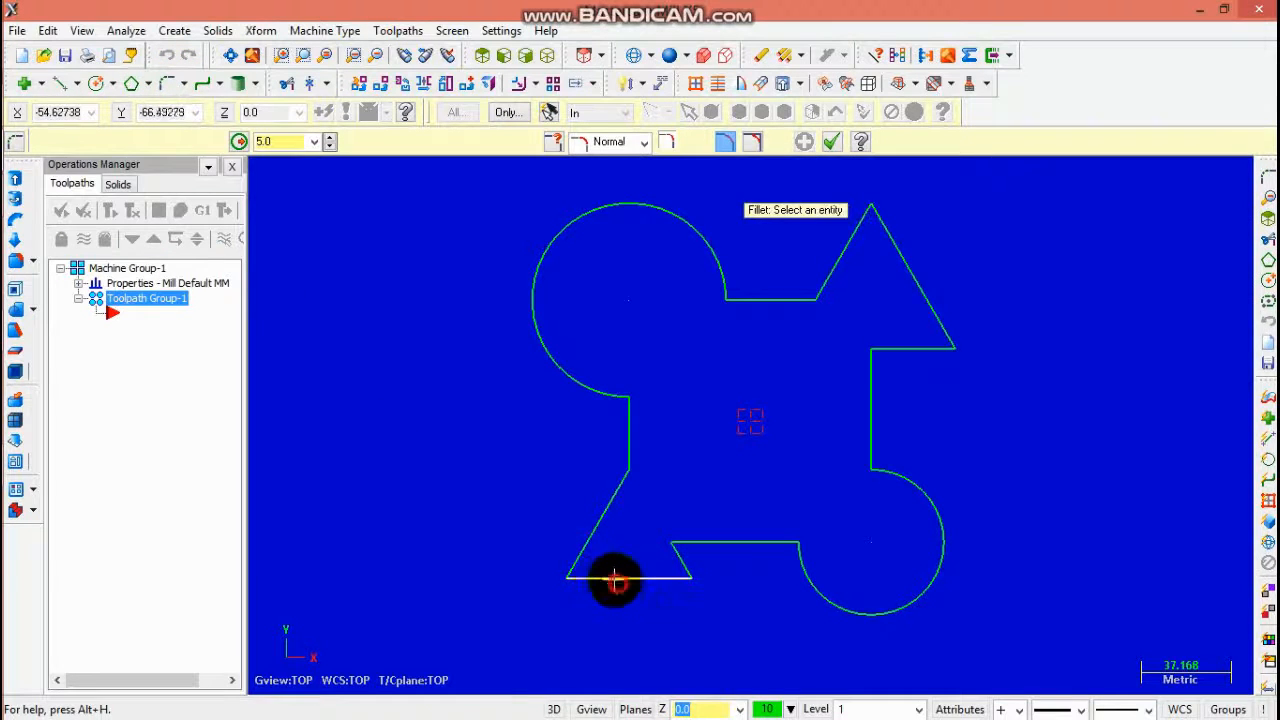
pyautogui.click(586, 549)
pyautogui.click(675, 576)
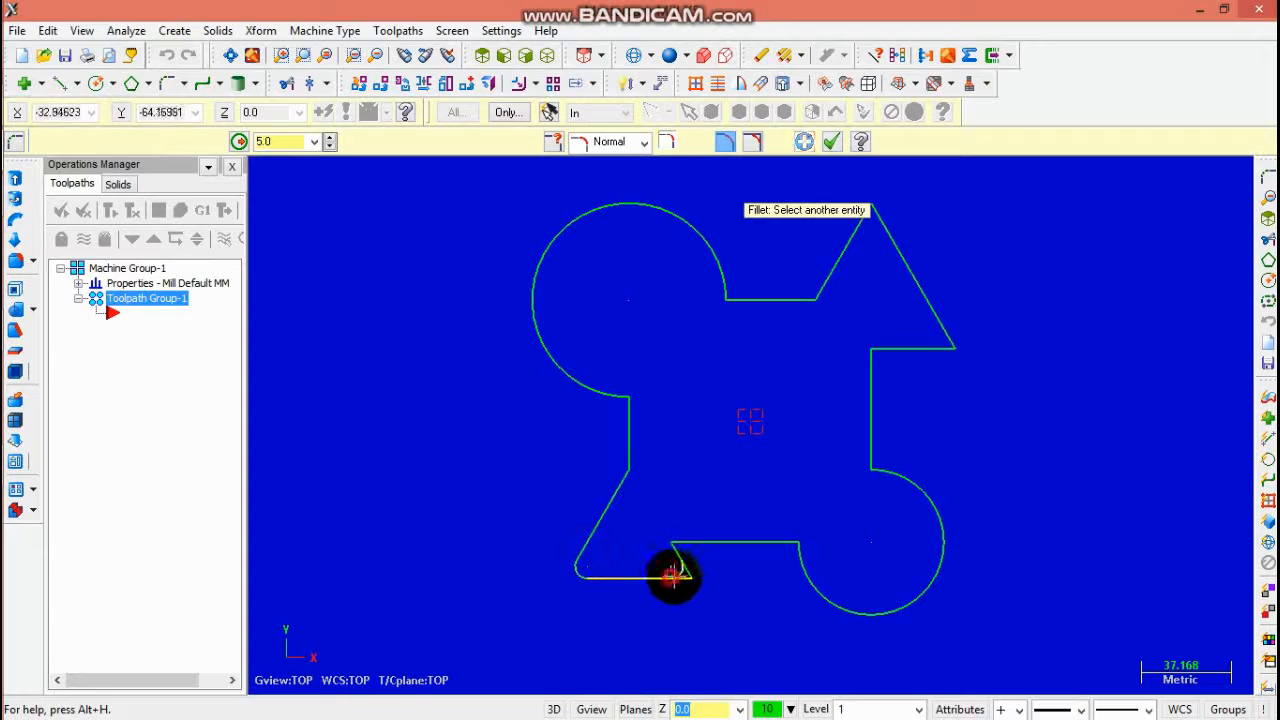
pyautogui.click(679, 550)
pyautogui.click(677, 546)
pyautogui.click(762, 544)
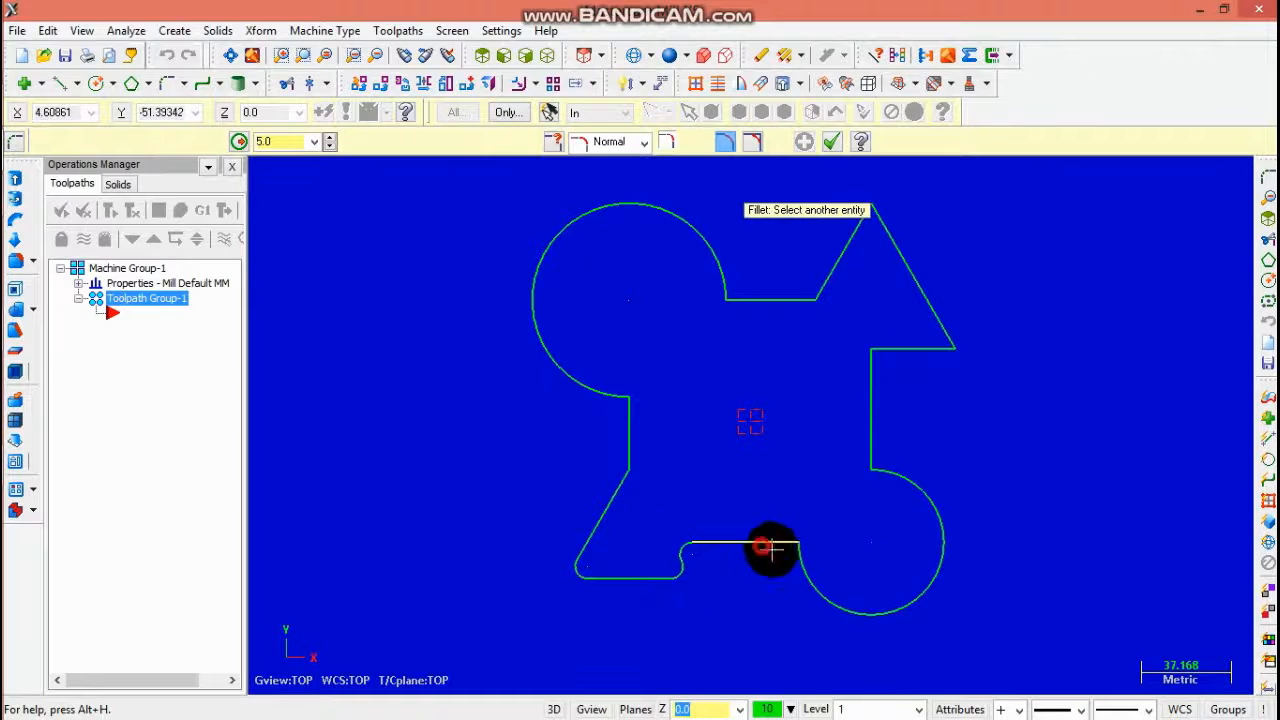
pyautogui.click(804, 578)
# Step: Fillet both ends of the right edge and the upper-right triangle's outer corners with radius 5
pyautogui.click(870, 420)
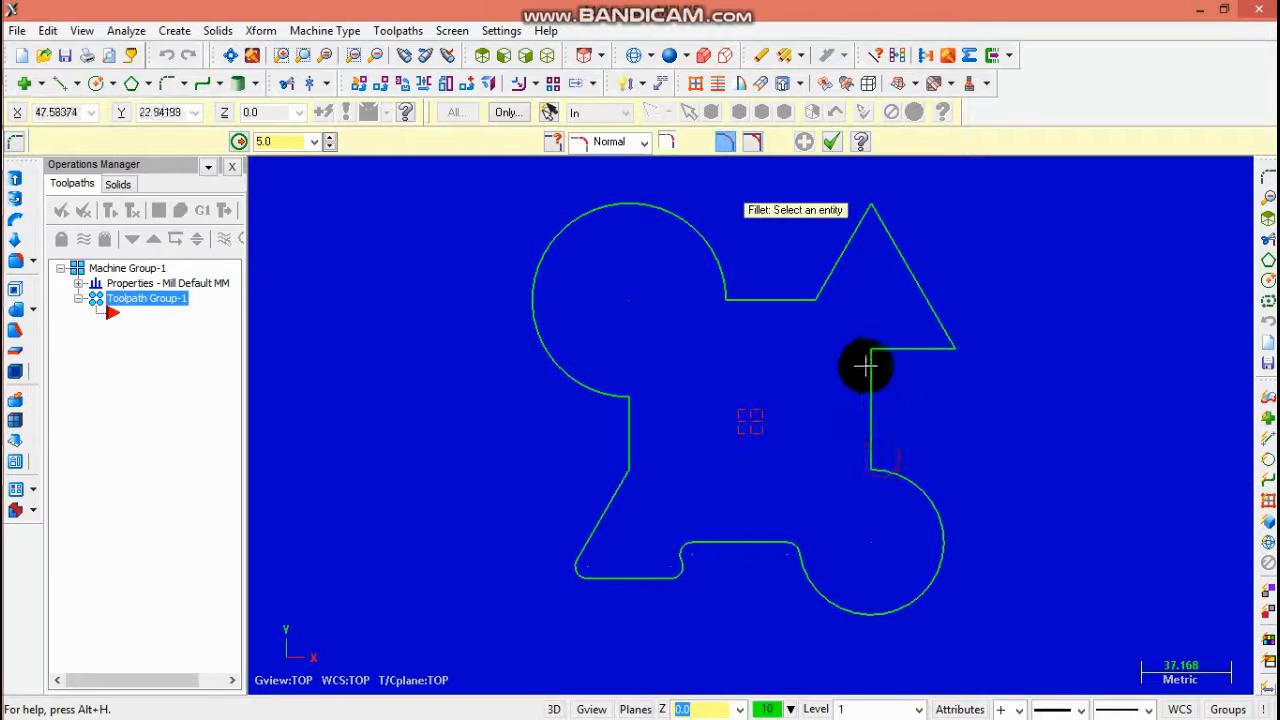
pyautogui.click(895, 476)
pyautogui.click(871, 368)
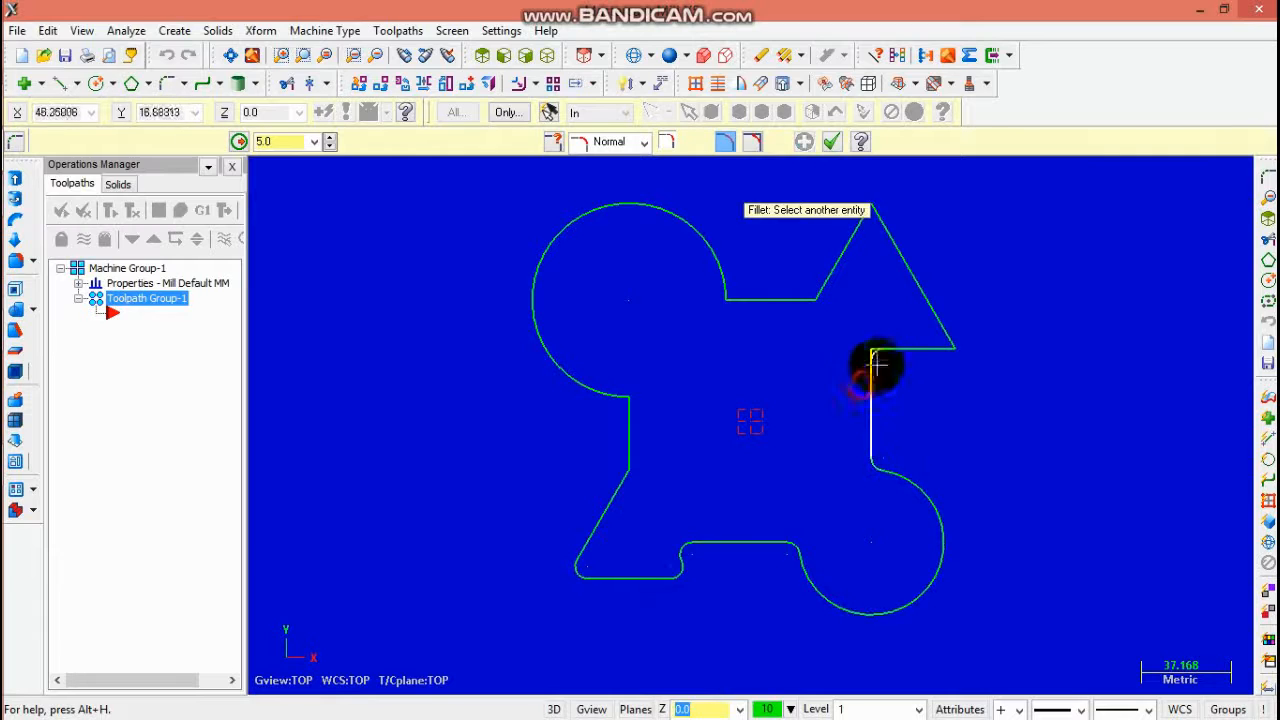
pyautogui.click(915, 347)
pyautogui.click(922, 347)
pyautogui.click(928, 321)
pyautogui.click(885, 228)
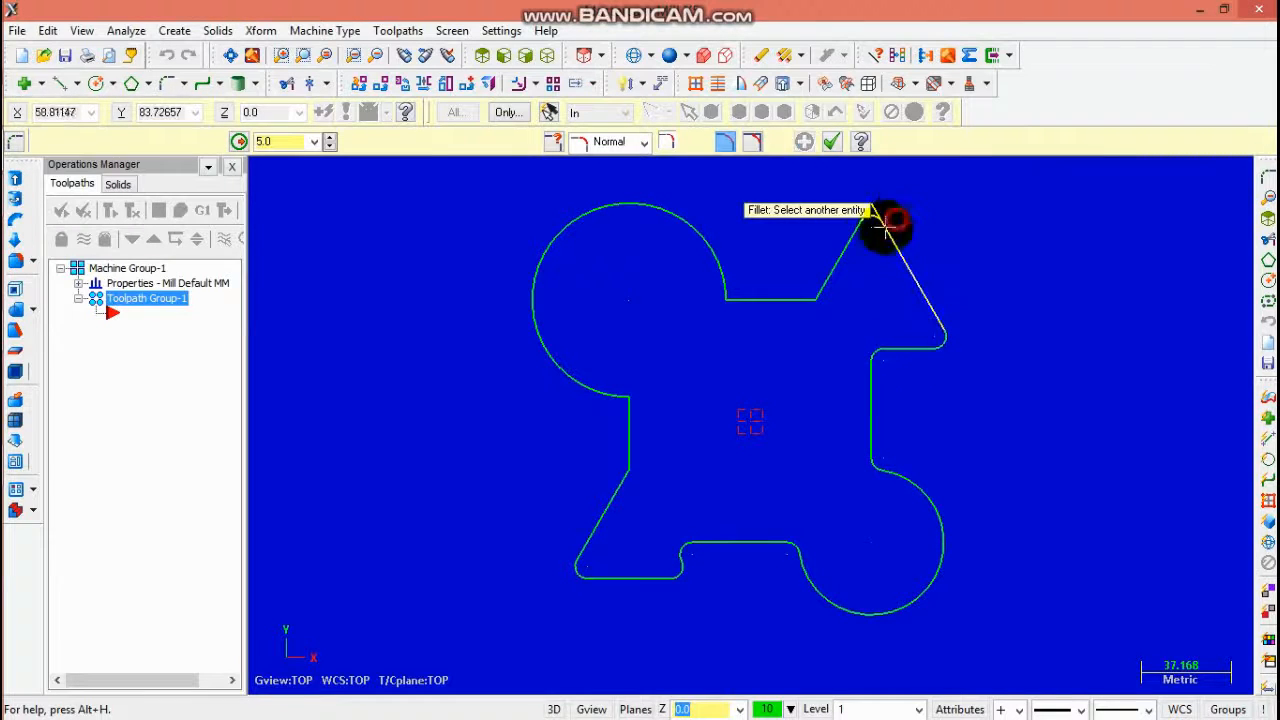
# Step: Fillet the large upper-left arc's junctions with the top and left edges, and the left edge's lower corner, with radius 5
pyautogui.click(737, 293)
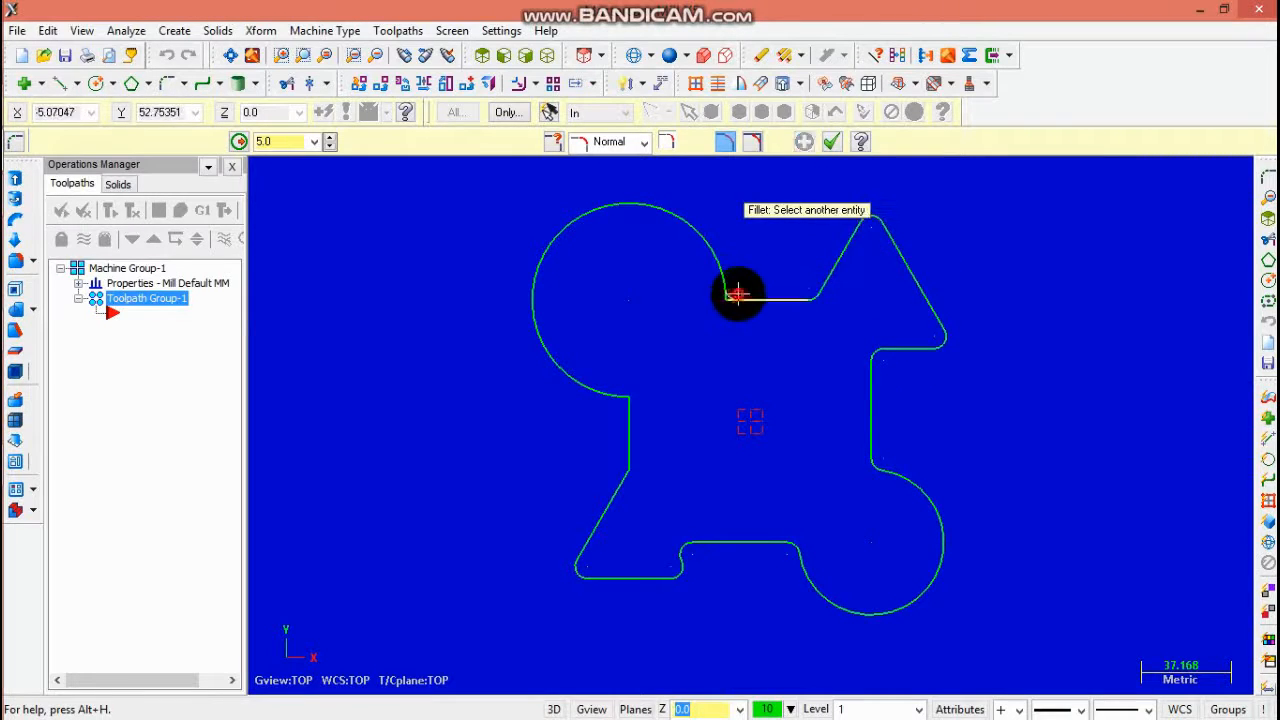
pyautogui.click(720, 283)
pyautogui.click(606, 393)
pyautogui.click(625, 423)
pyautogui.click(629, 449)
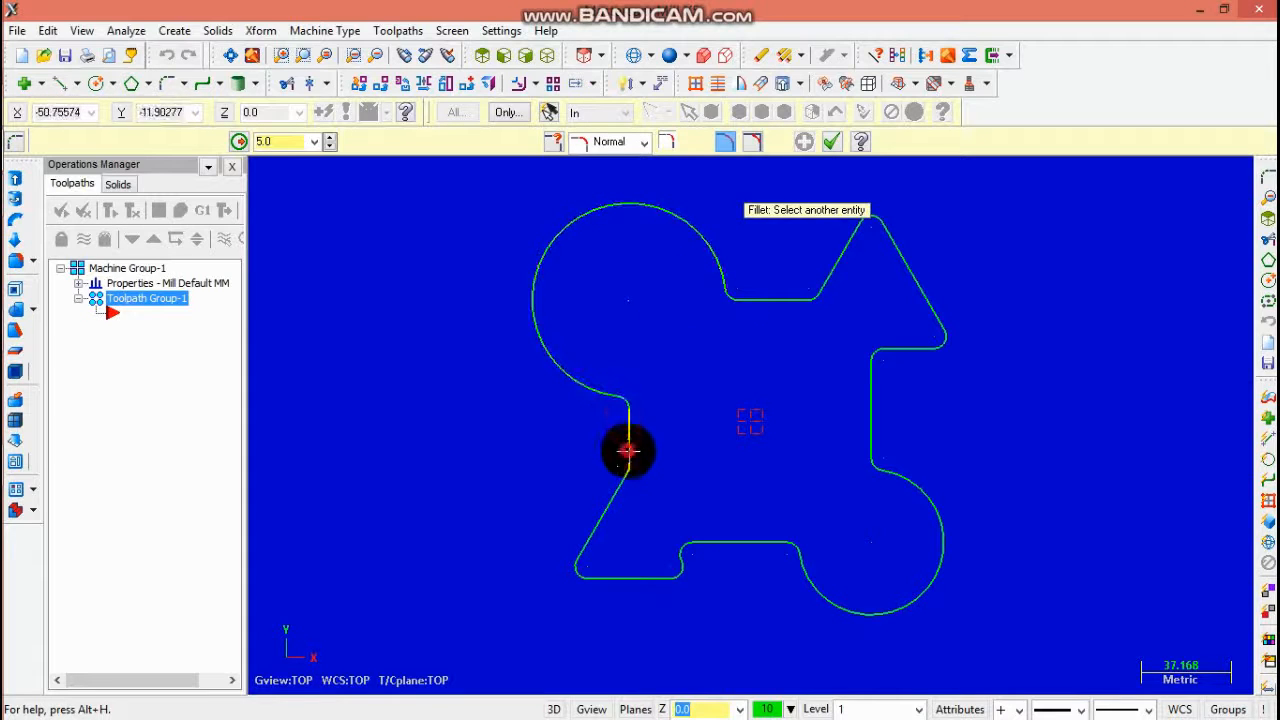
pyautogui.click(620, 489)
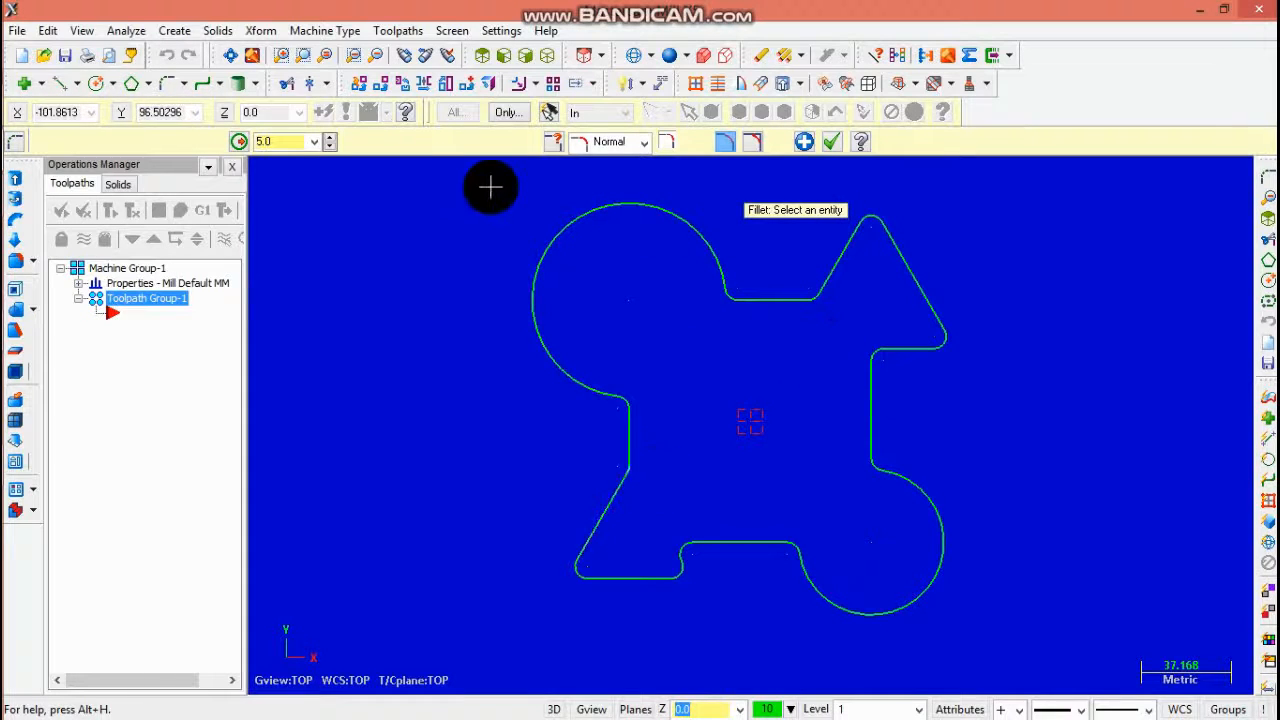
# Step: Create a five-sided flat polygon centred on the origin inside the outline, with radius 35
pyautogui.click(832, 142)
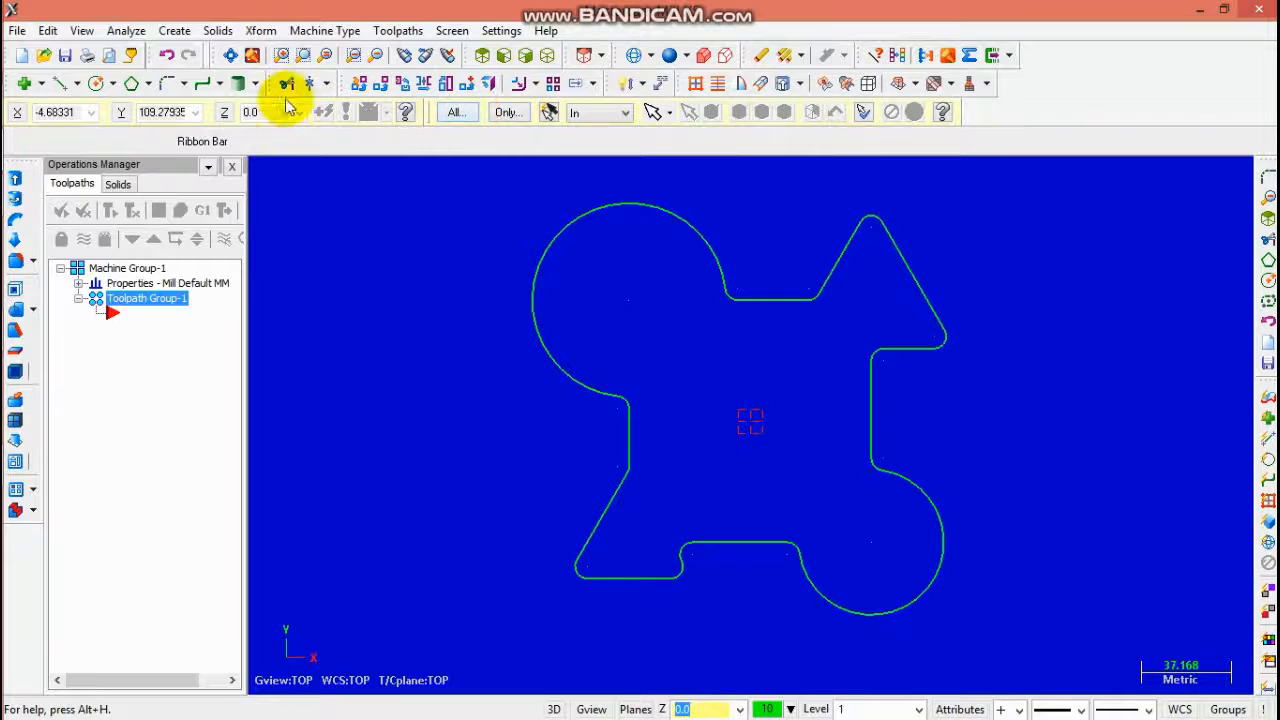
pyautogui.click(148, 85)
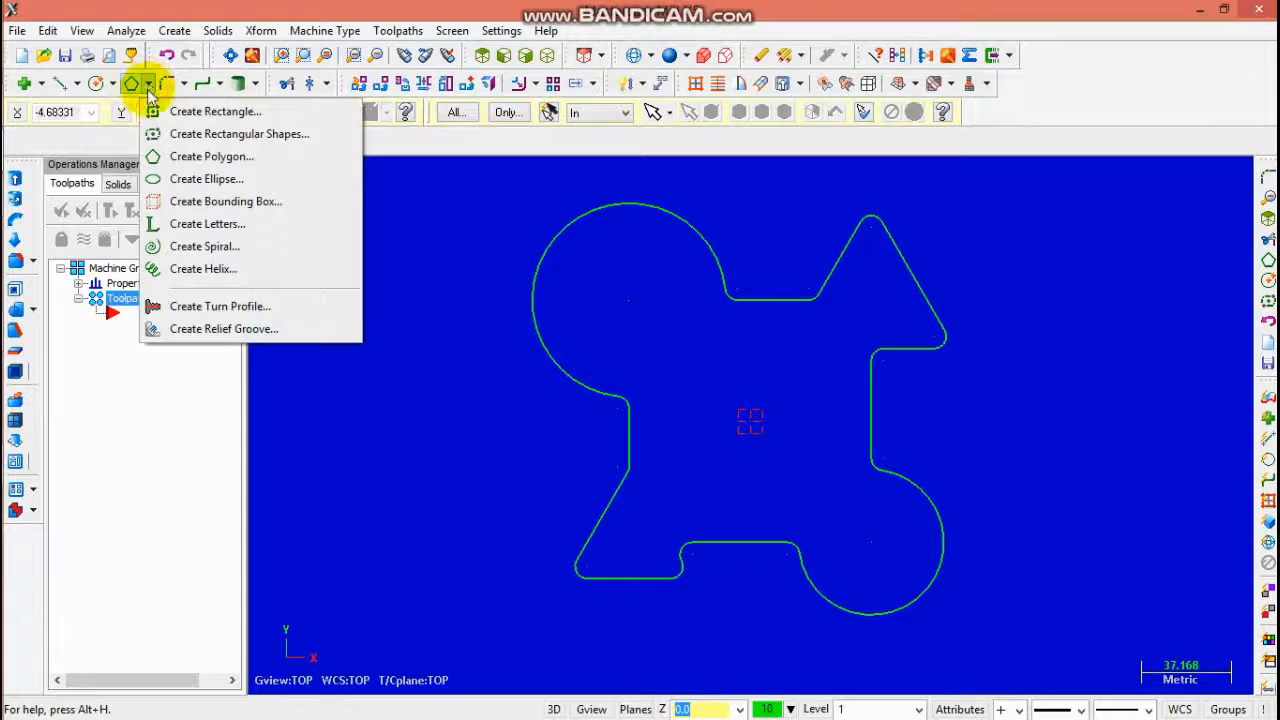
pyautogui.click(175, 157)
pyautogui.click(343, 330)
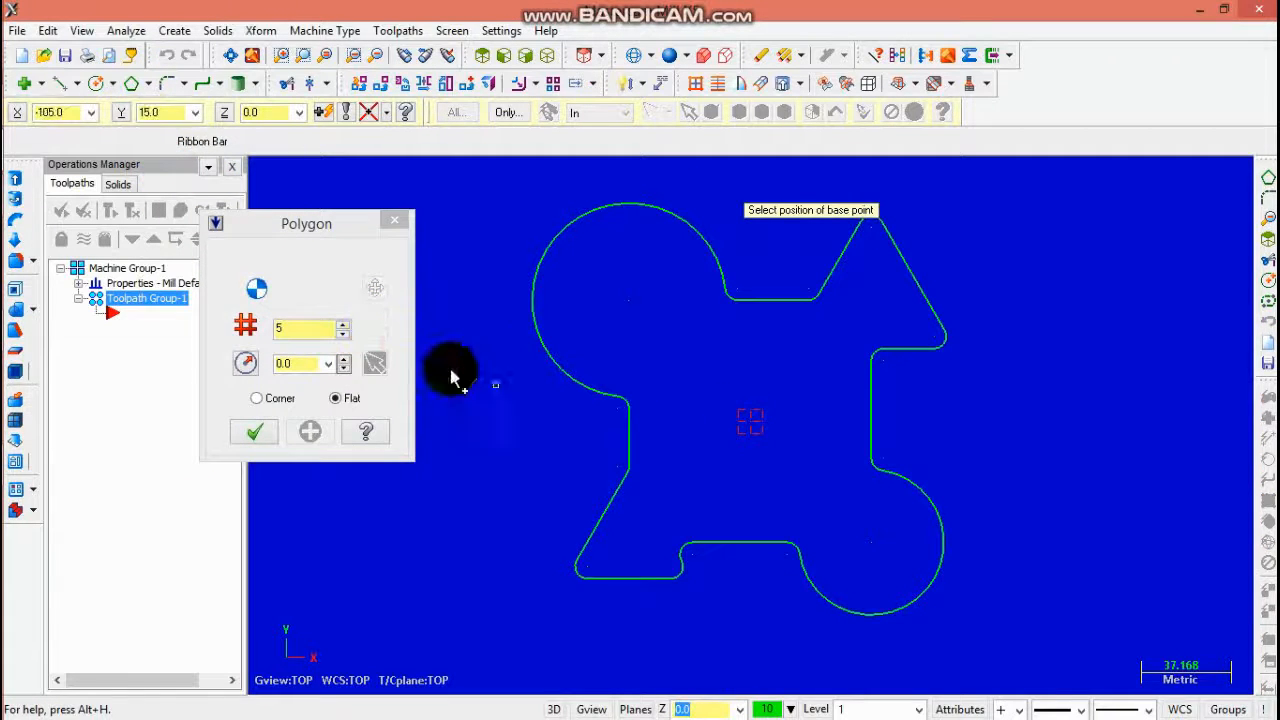
pyautogui.click(340, 328)
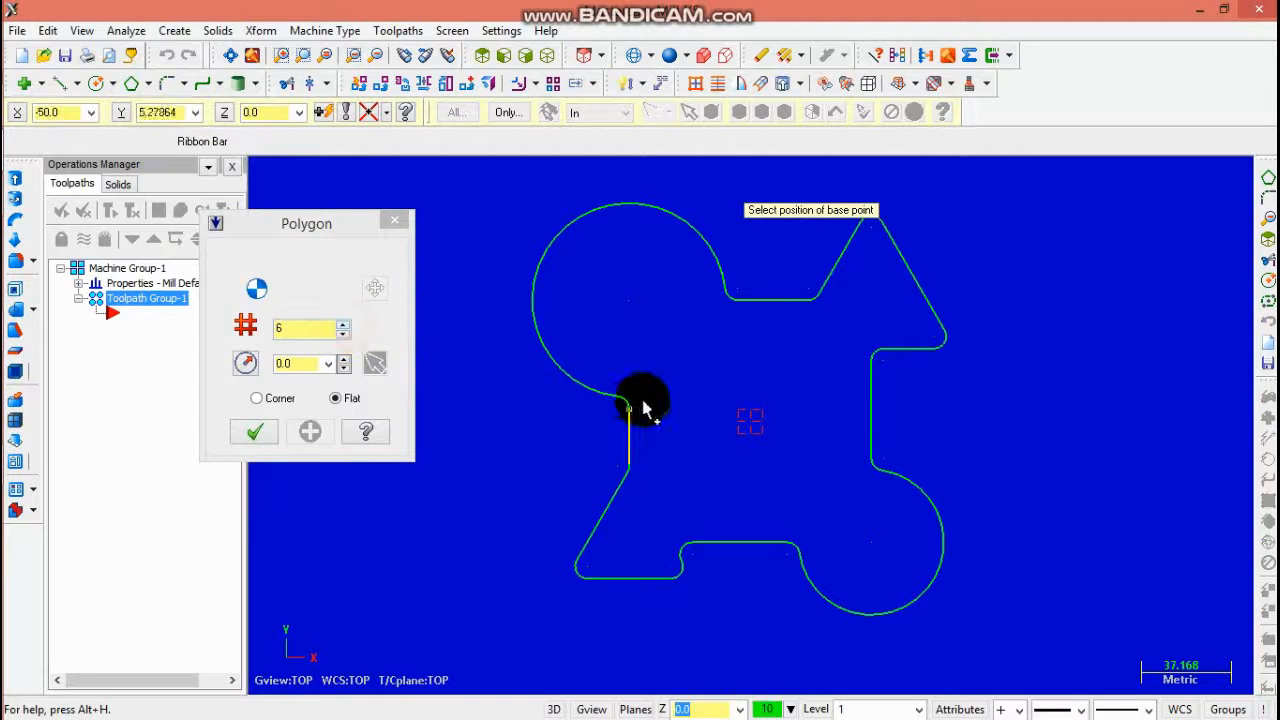
pyautogui.click(343, 334)
pyautogui.click(750, 422)
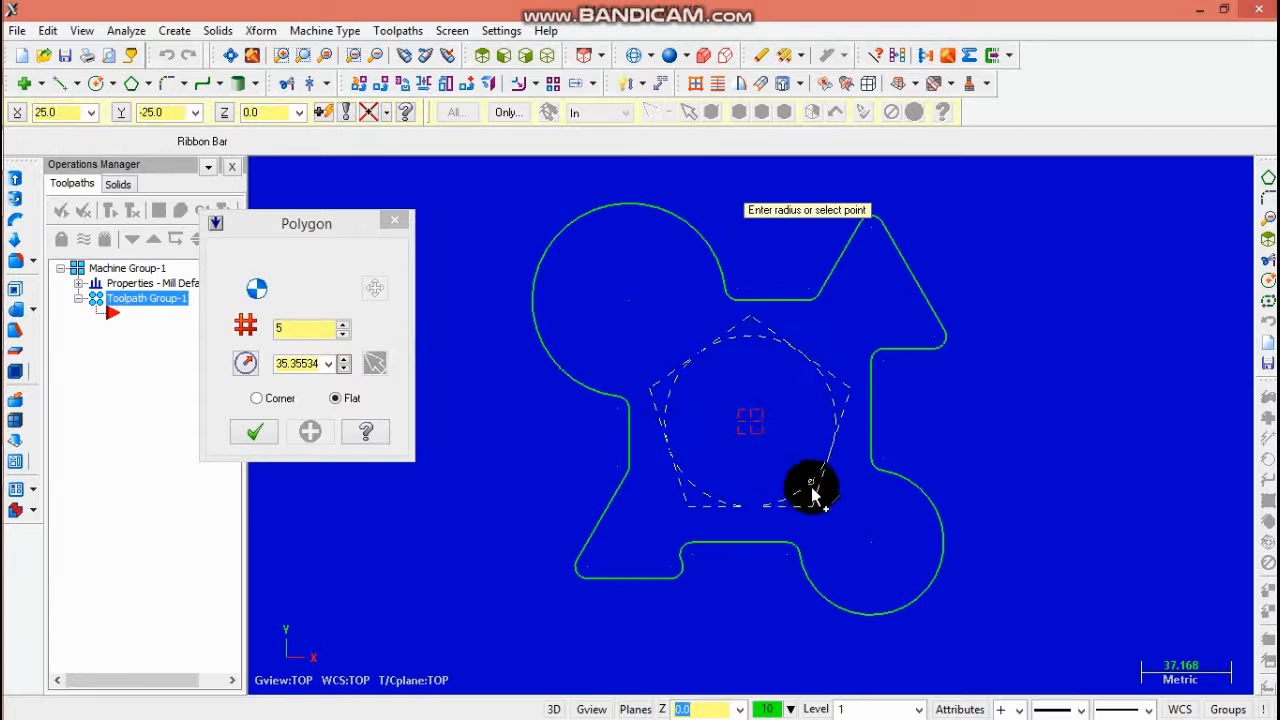
pyautogui.click(812, 488)
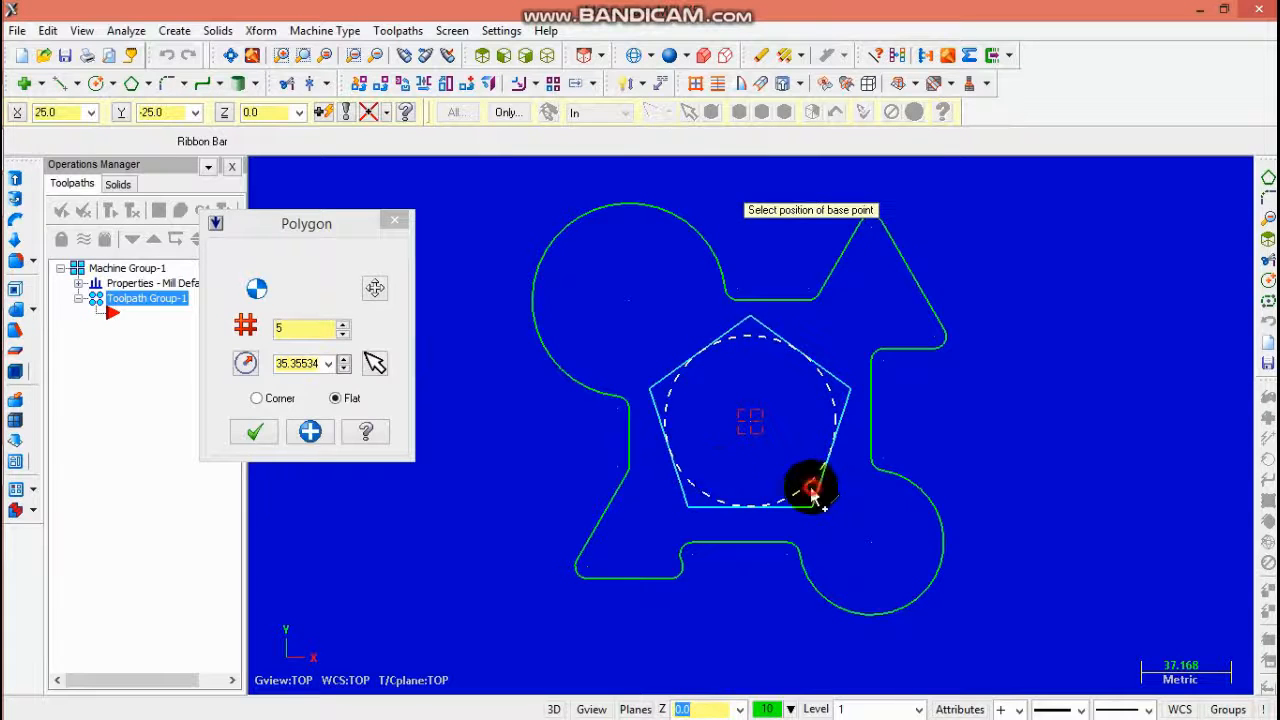
pyautogui.click(305, 364)
pyautogui.write('3')
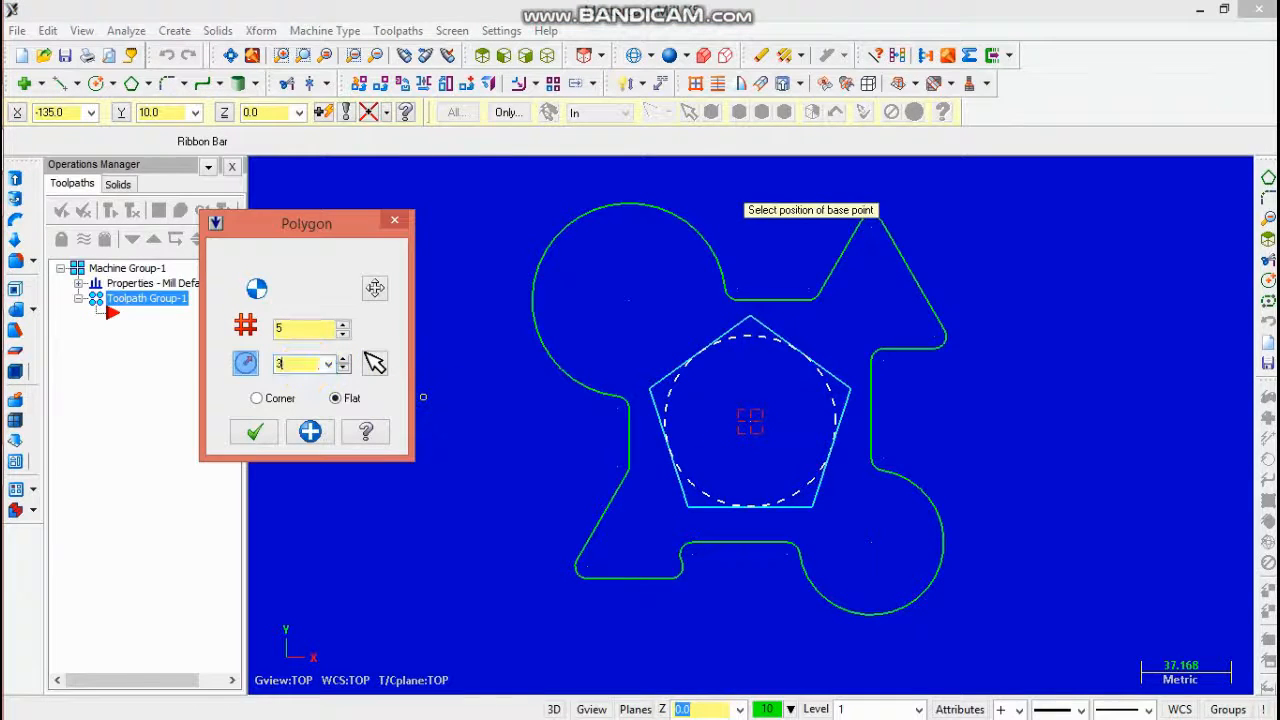
pyautogui.write('5')
pyautogui.press('Return')
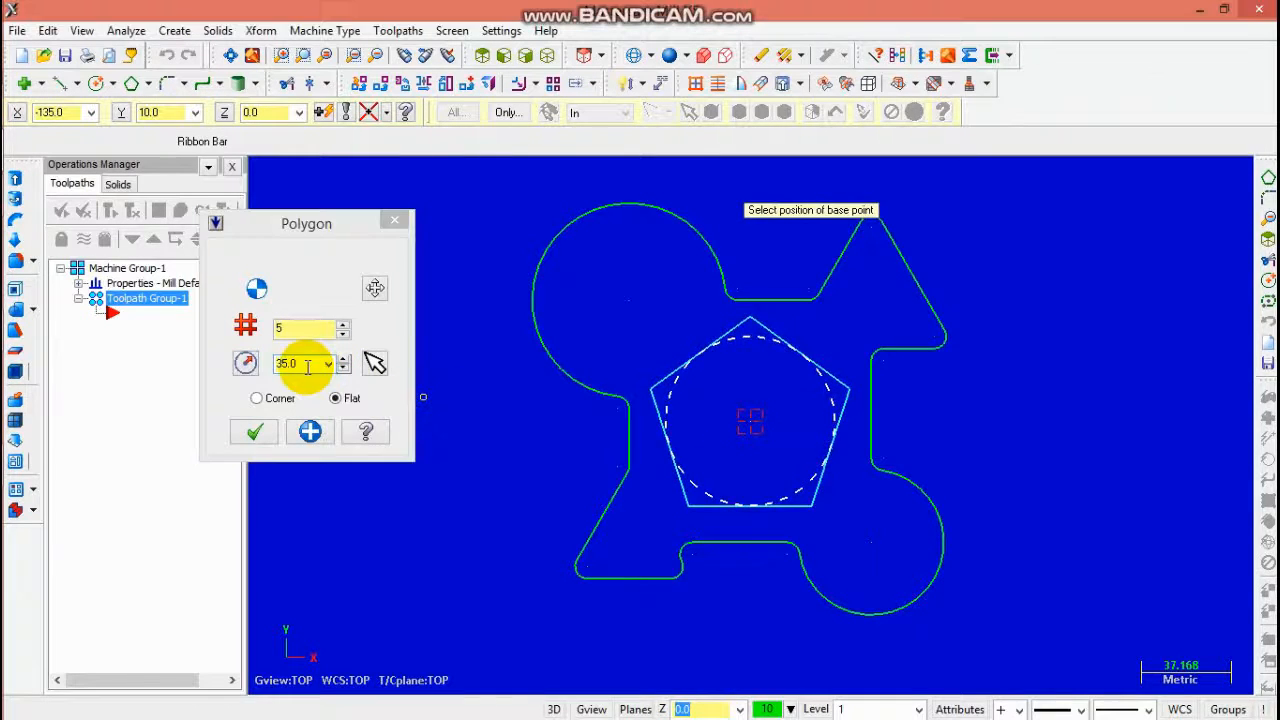
pyautogui.click(625, 302)
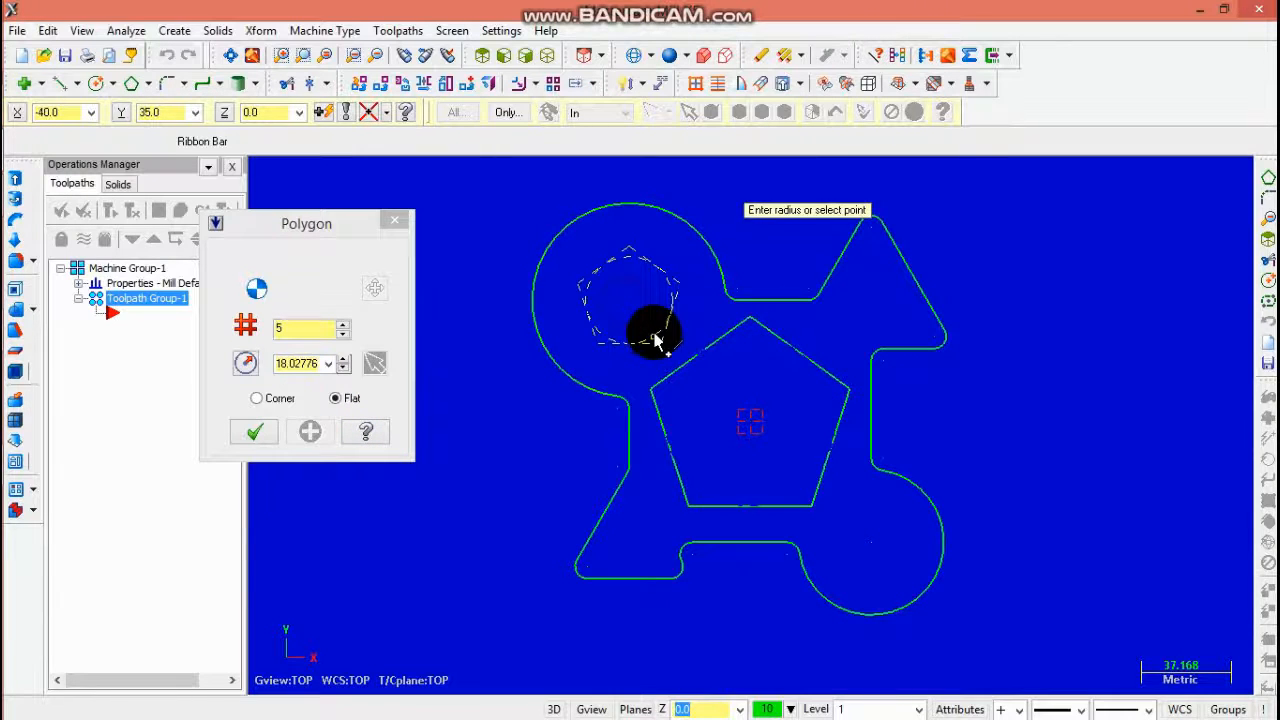
pyautogui.click(343, 325)
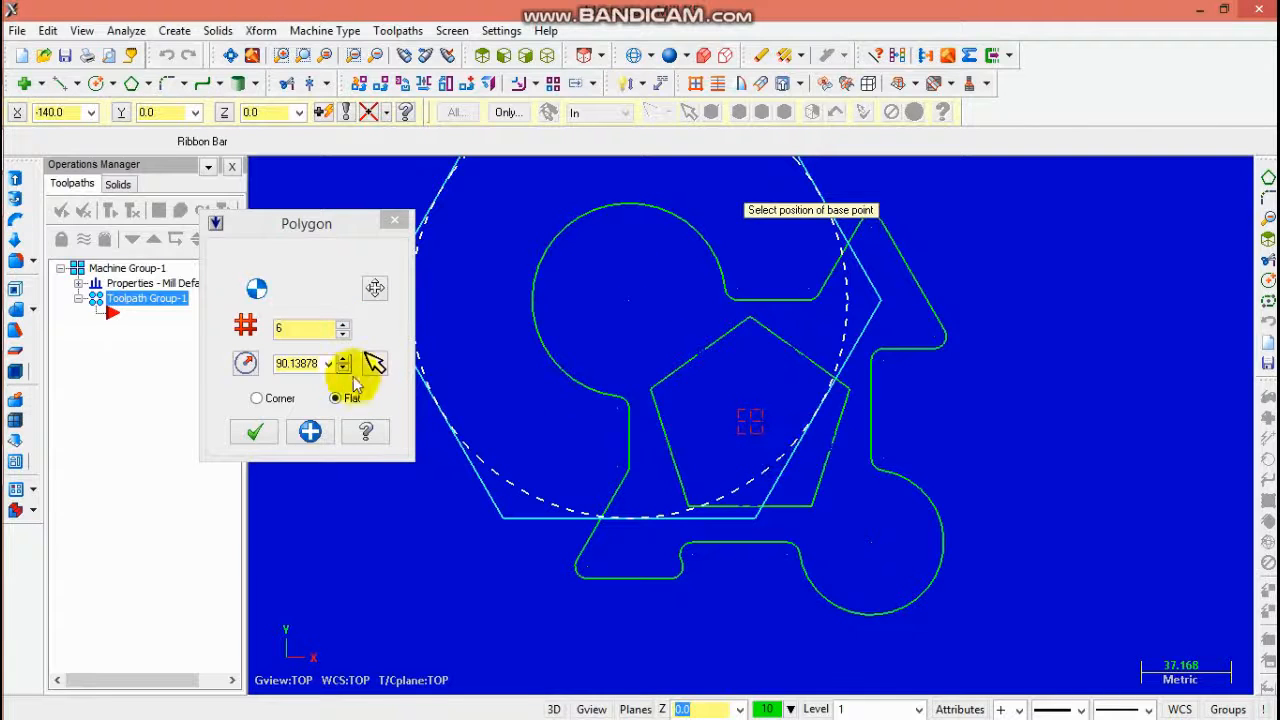
pyautogui.scroll(-1, 345, 368)
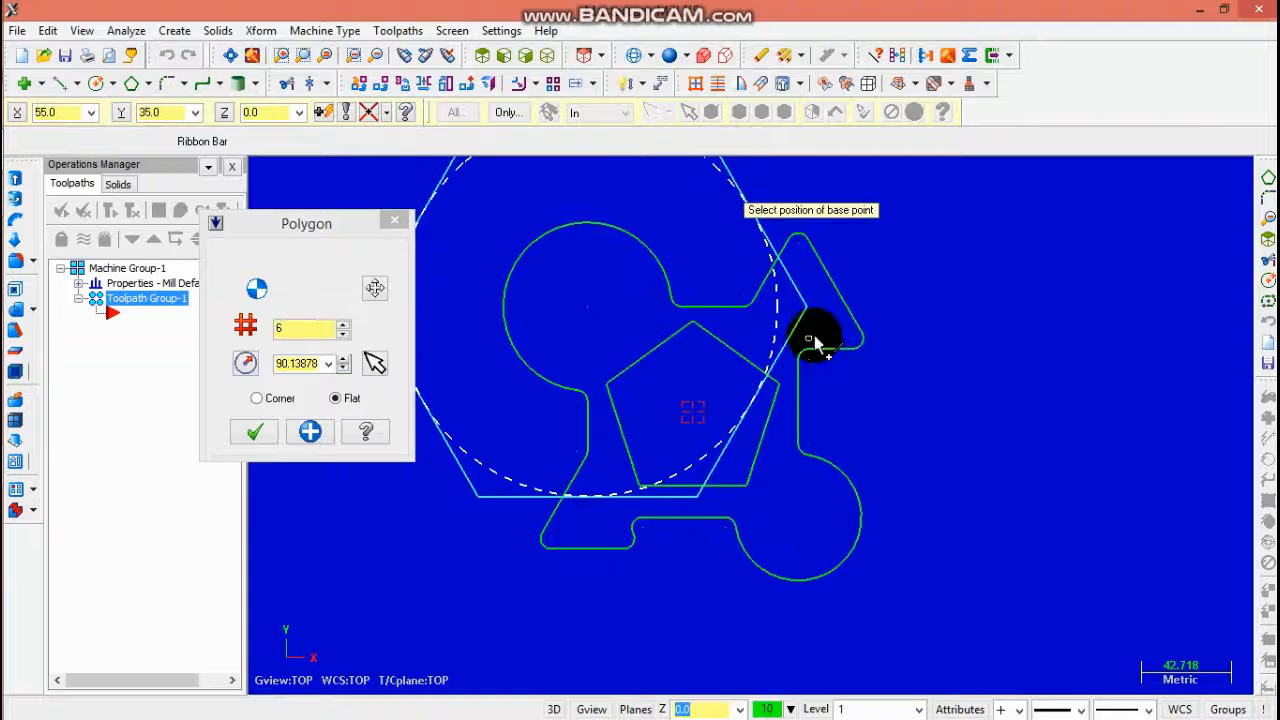
pyautogui.press('Return')
pyautogui.click(806, 325)
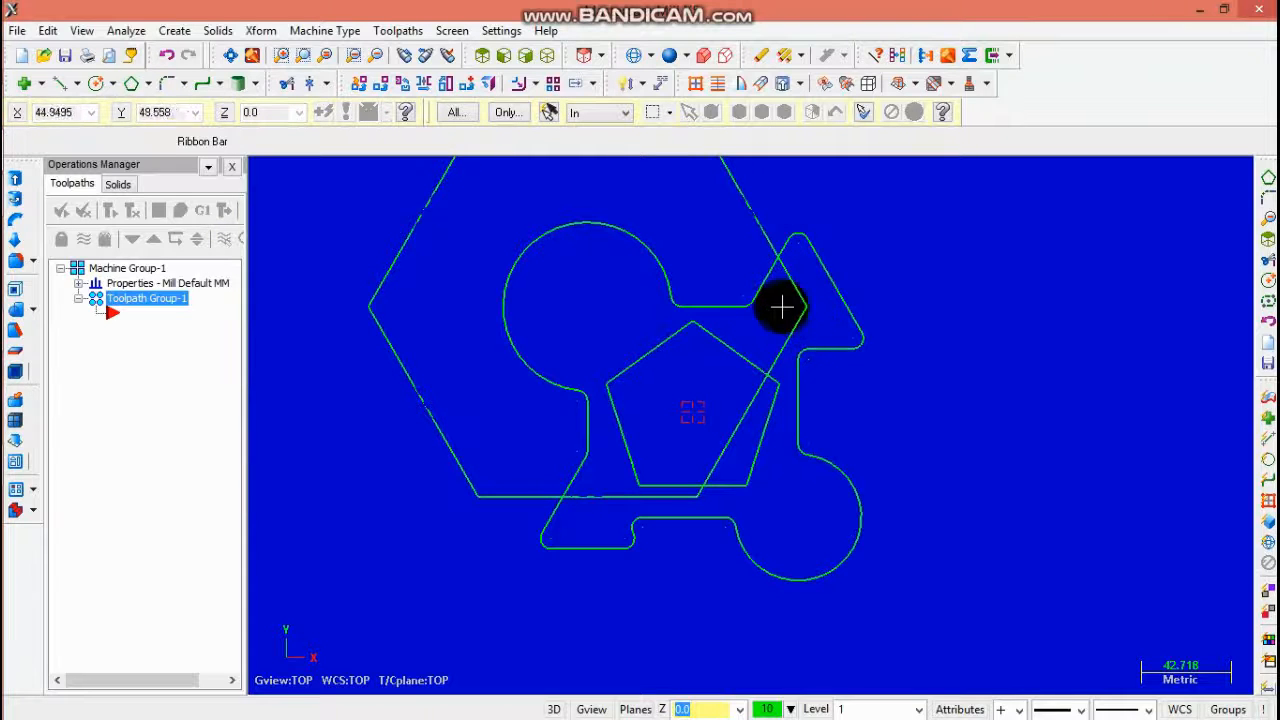
pyautogui.hotkey('ctrl', 'z')
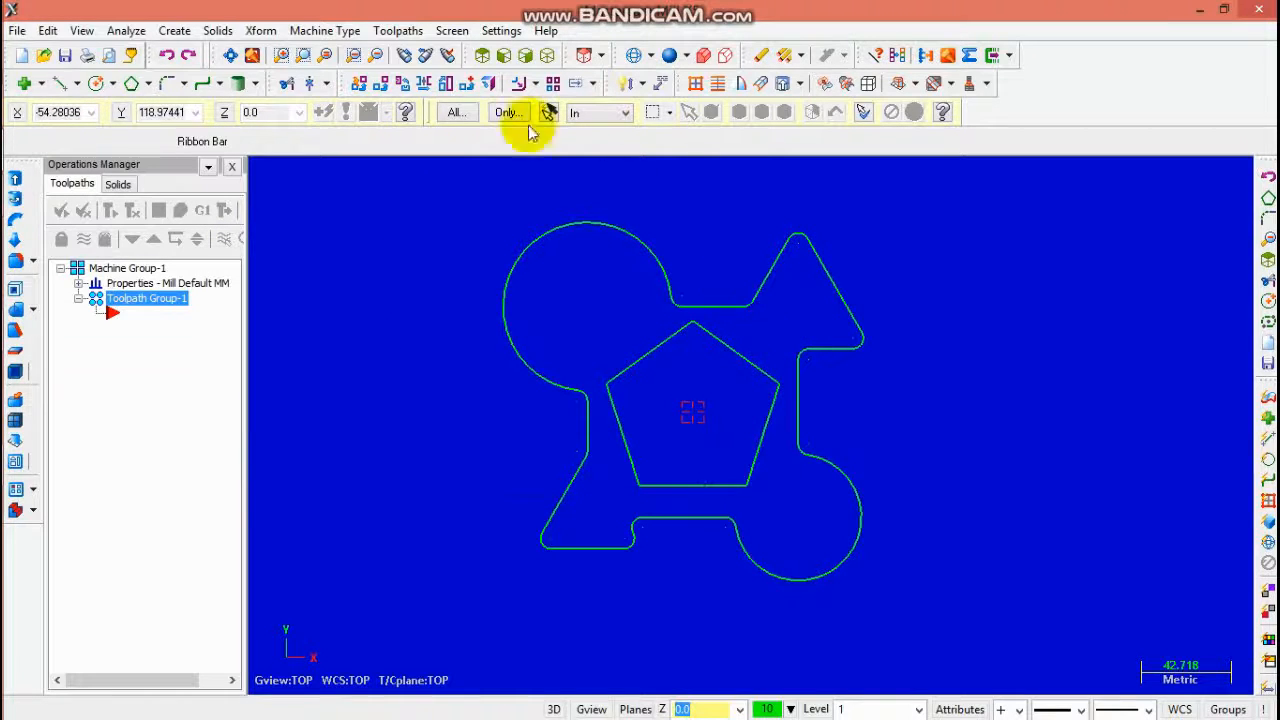
# Step: Create a six-sided flat polygon with radius 25 at the centre of the large upper-left arc
pyautogui.click(133, 85)
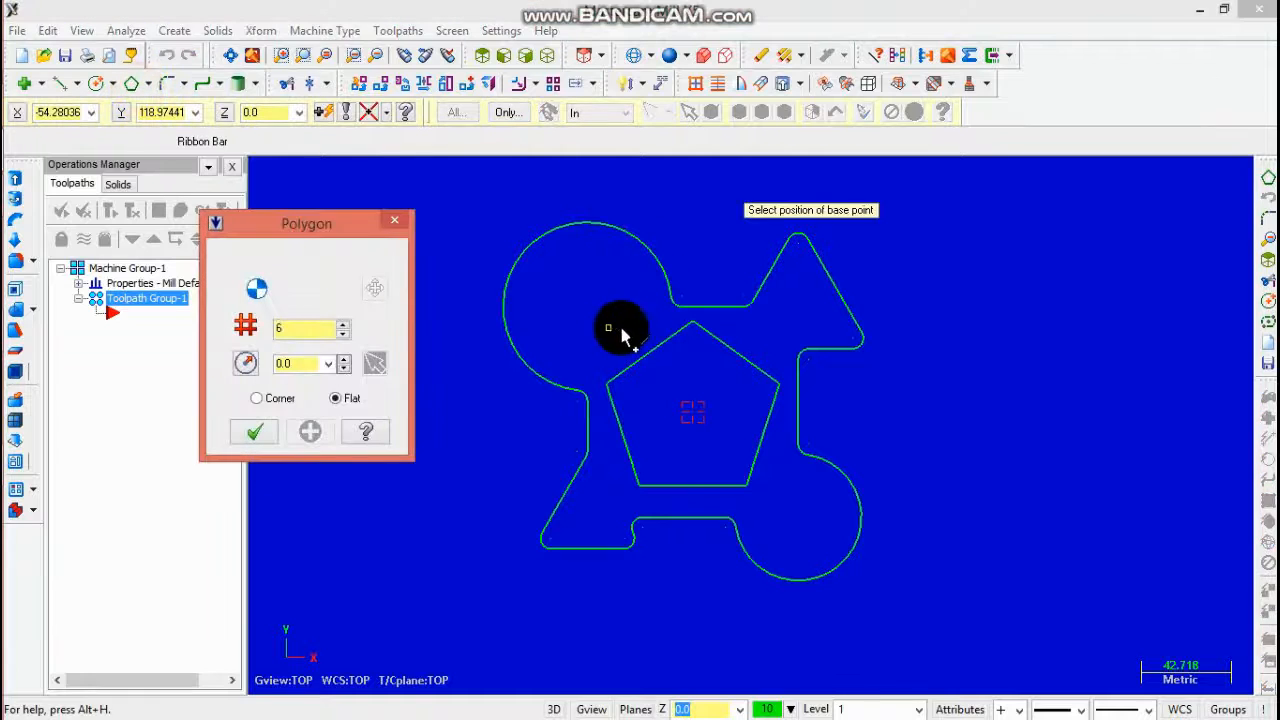
pyautogui.click(593, 310)
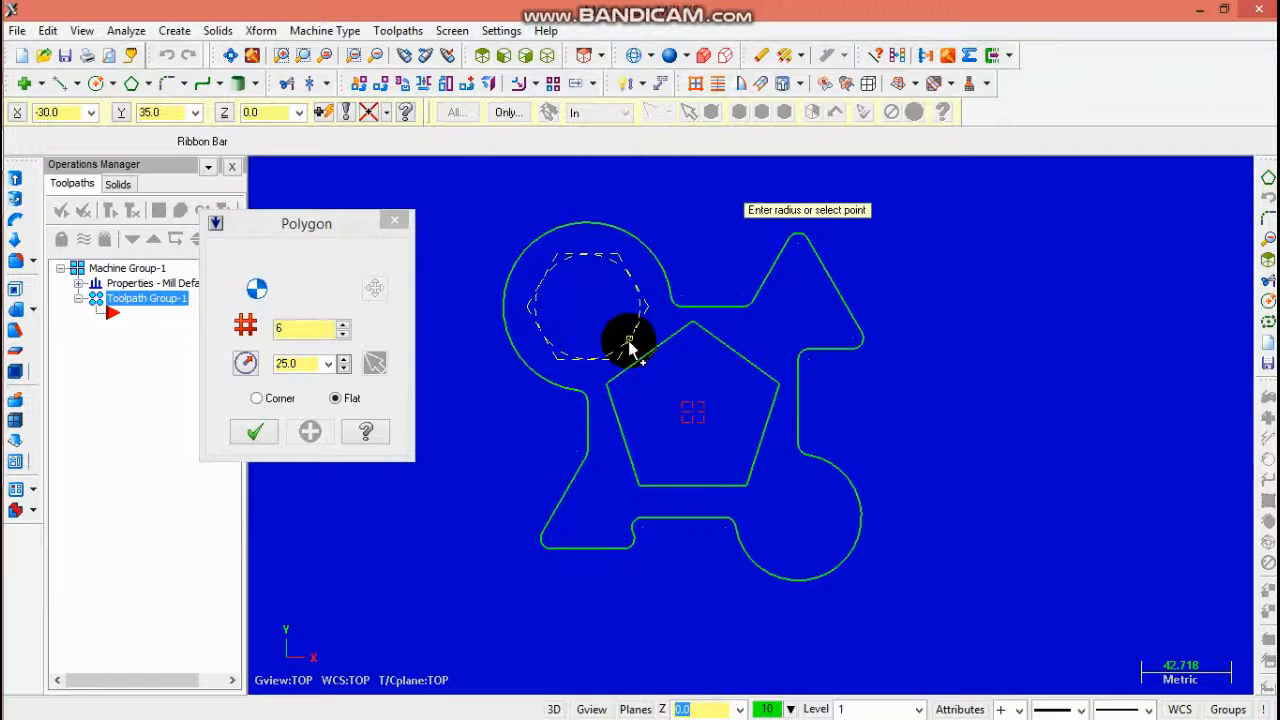
pyautogui.click(625, 345)
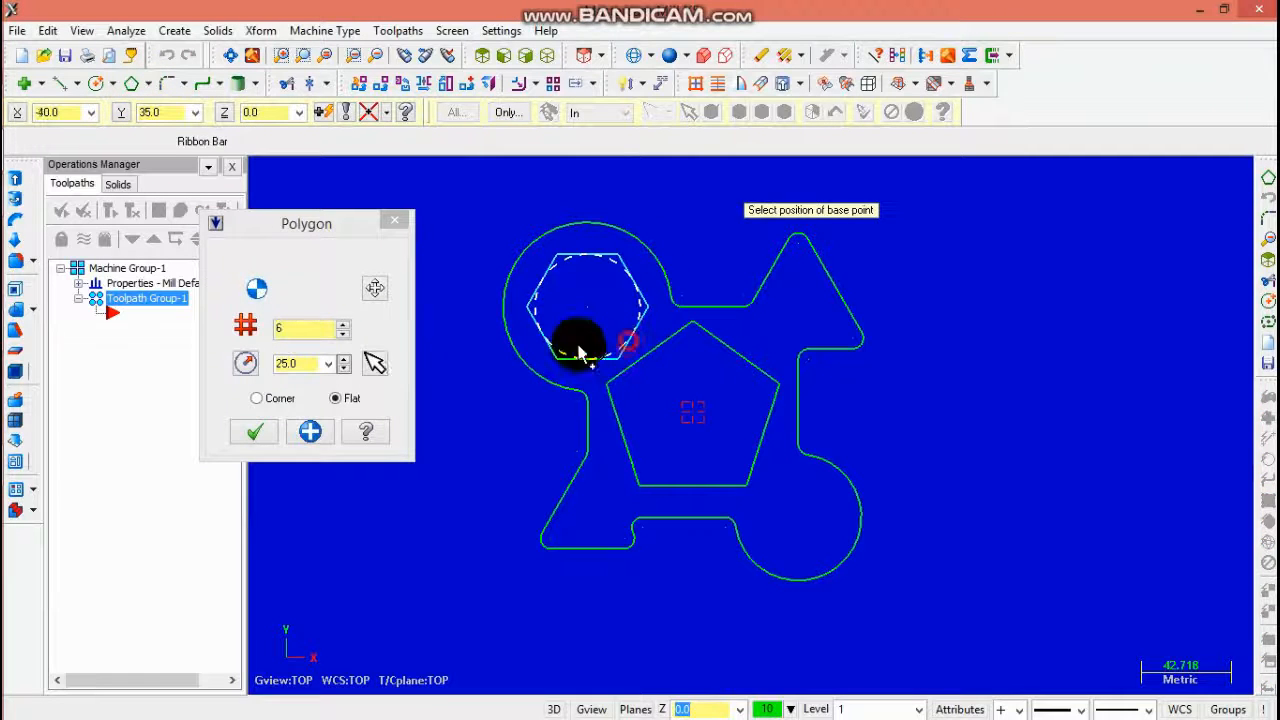
# Step: Create a six-sided flat polygon with radius 15 at the centre of the lower-right arc
pyautogui.click(797, 518)
pyautogui.click(825, 549)
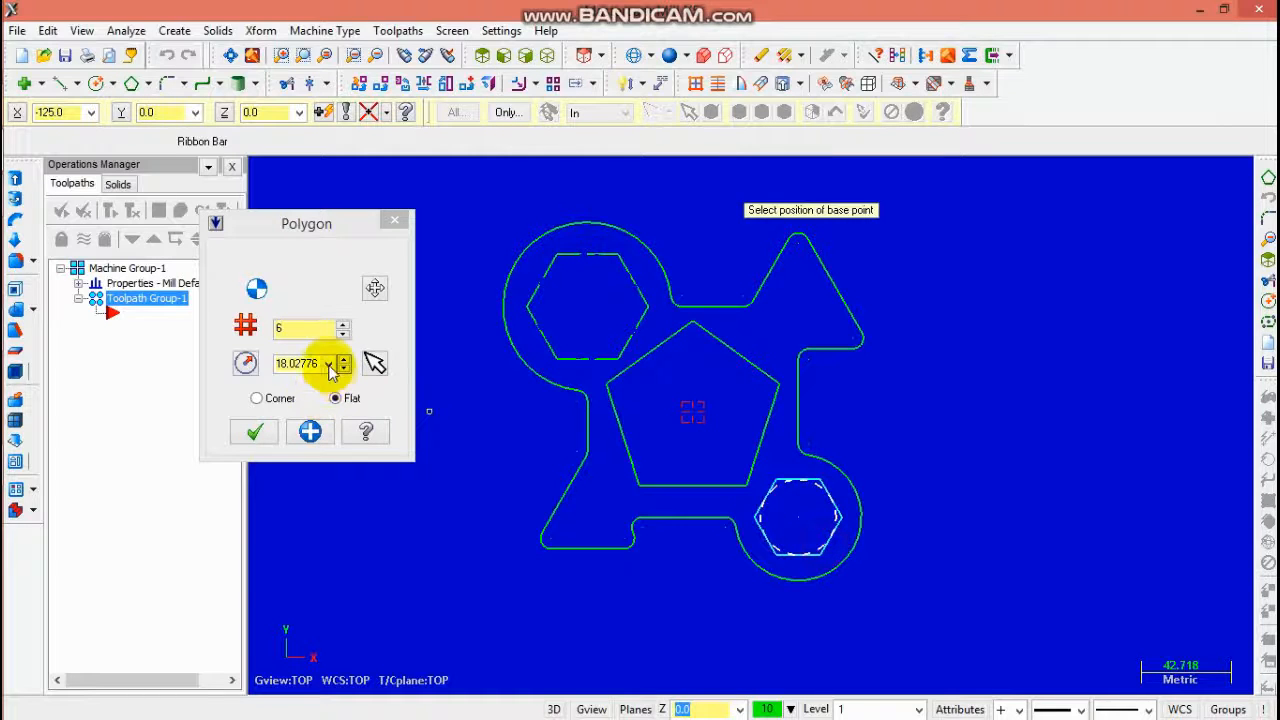
pyautogui.click(328, 365)
pyautogui.click(303, 388)
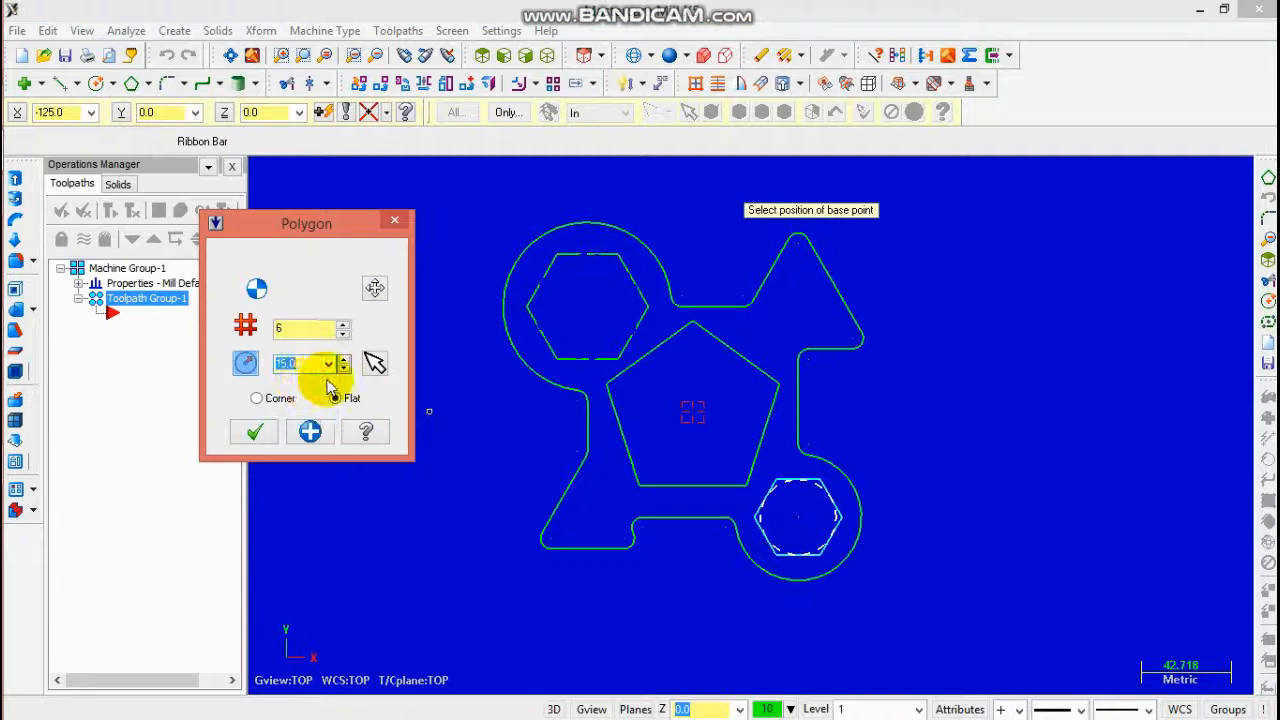
pyautogui.click(261, 432)
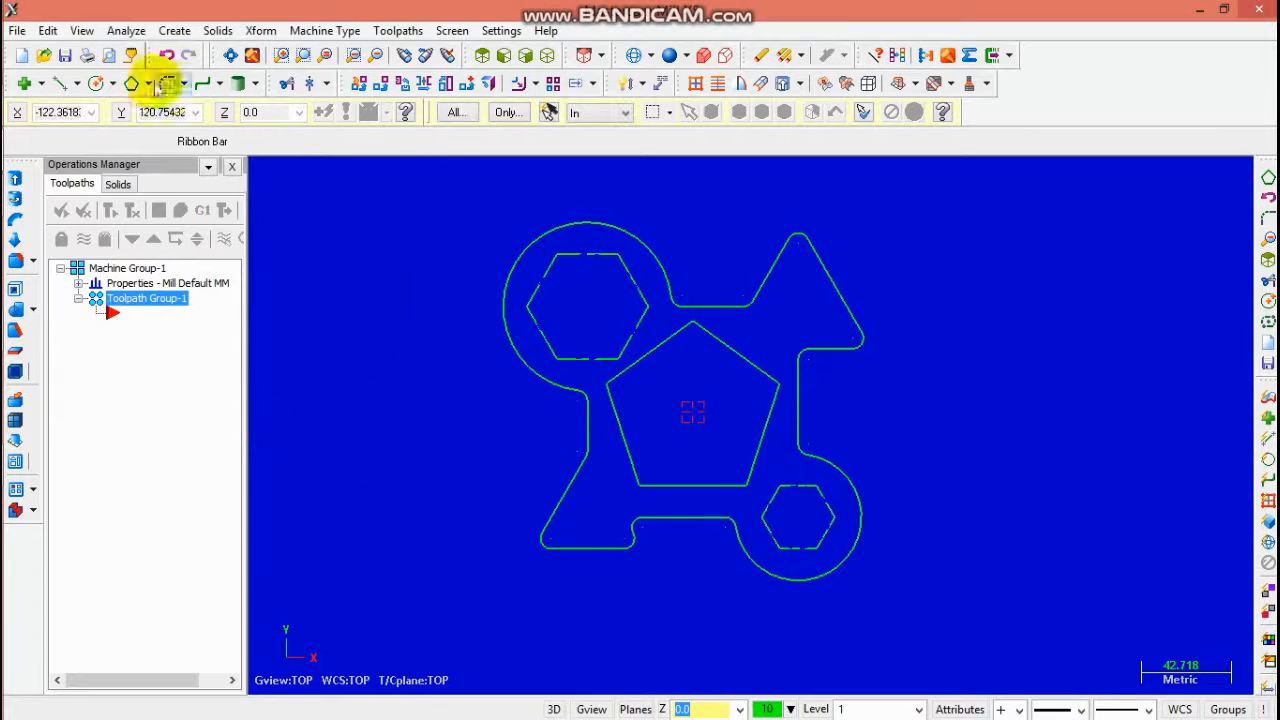
# Step: Create a three-sided flat polygon with radius 10 inside the outline's upper-right triangular lobe
pyautogui.click(136, 83)
pyautogui.click(343, 338)
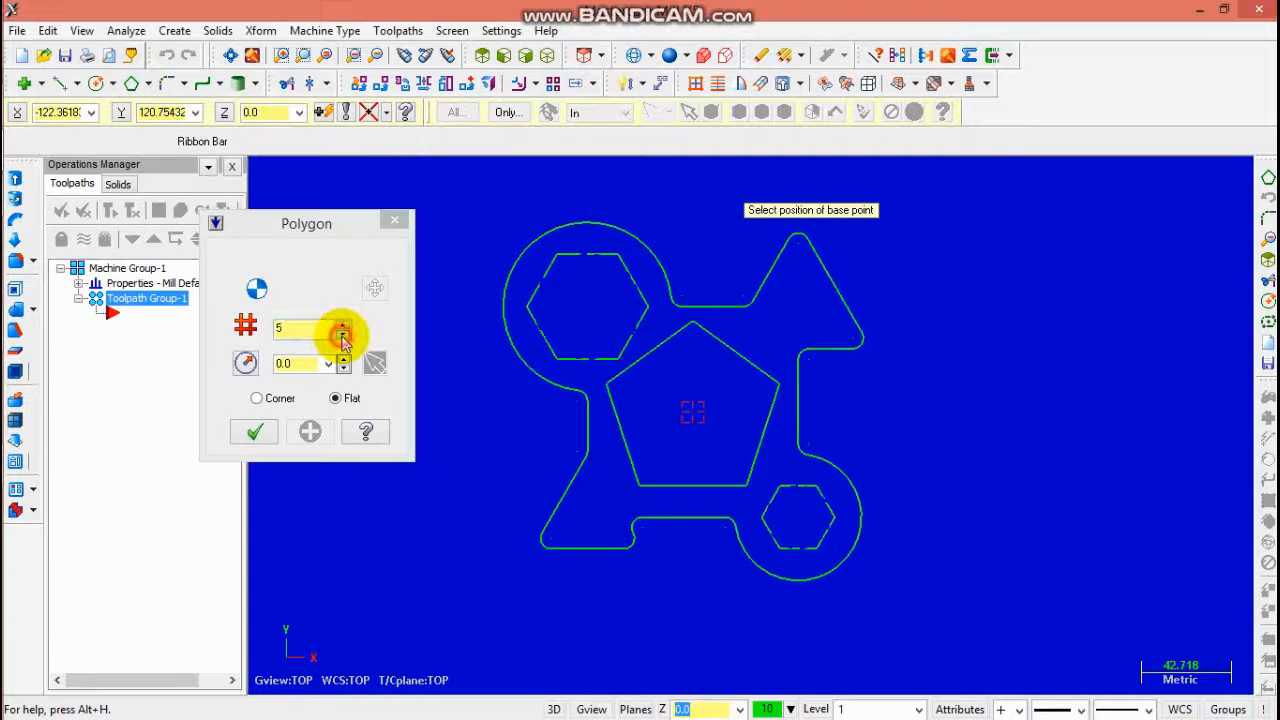
pyautogui.click(799, 311)
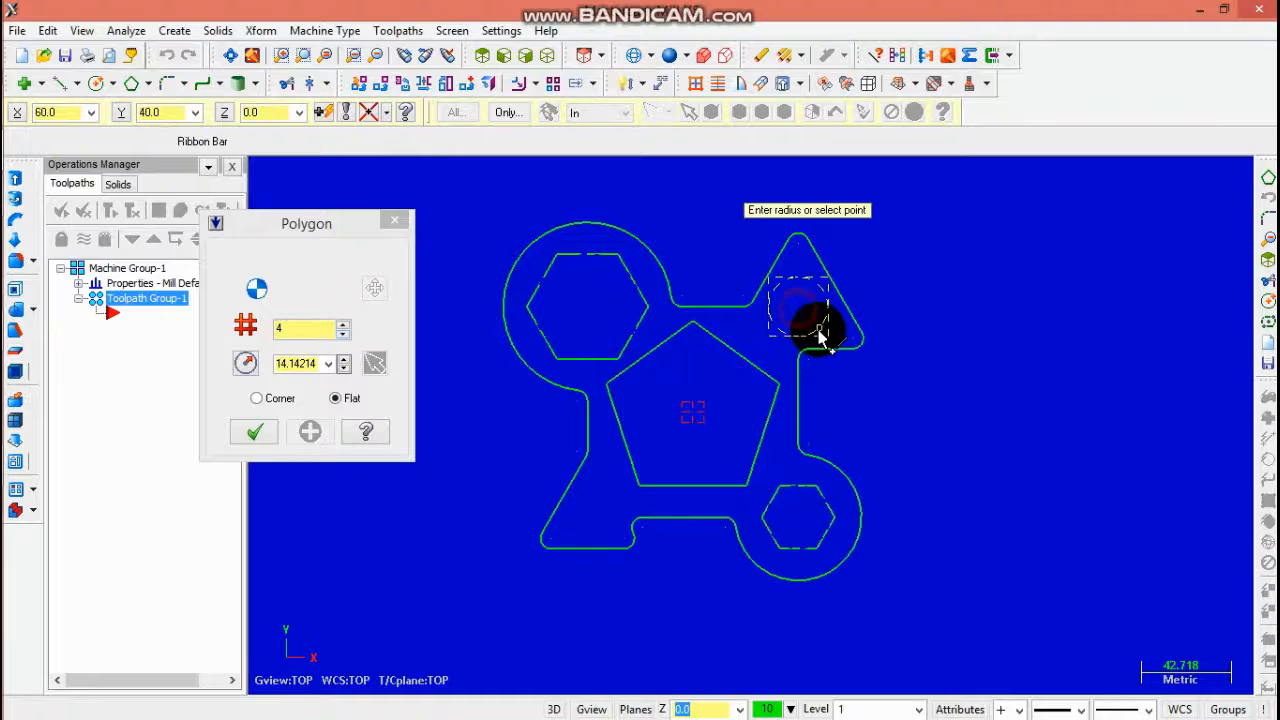
pyautogui.click(343, 337)
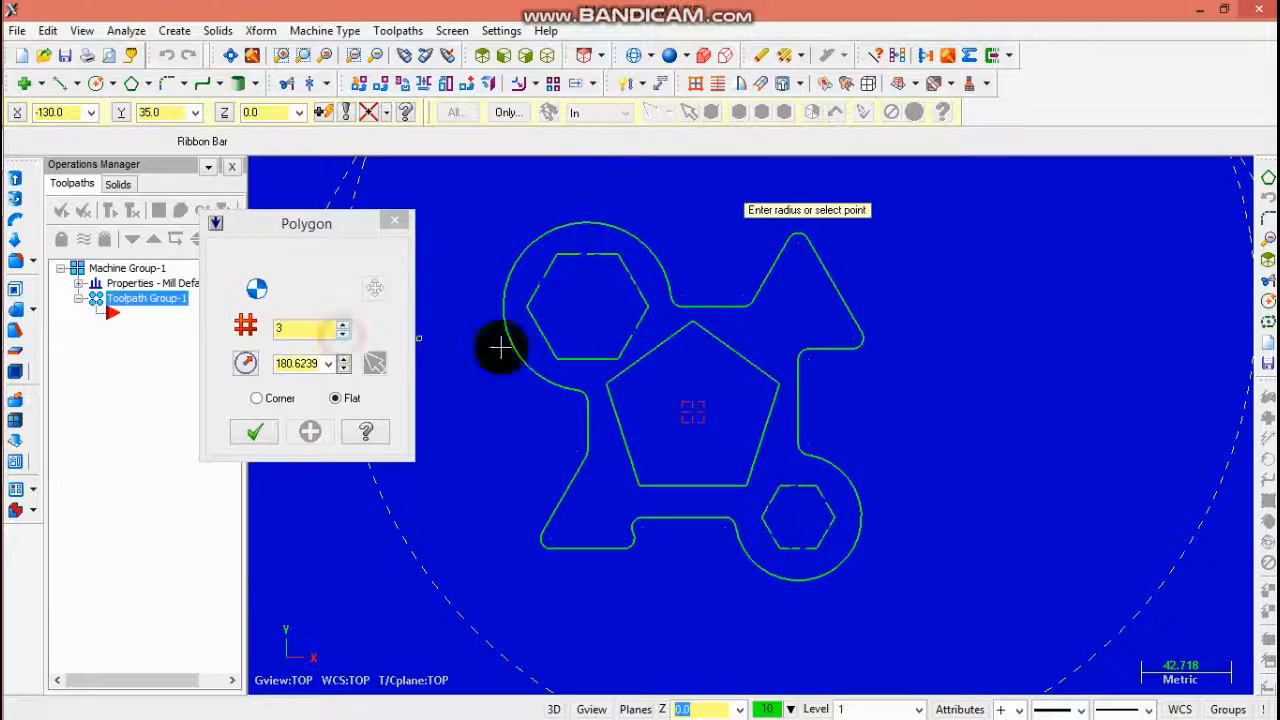
pyautogui.click(813, 297)
pyautogui.click(305, 364)
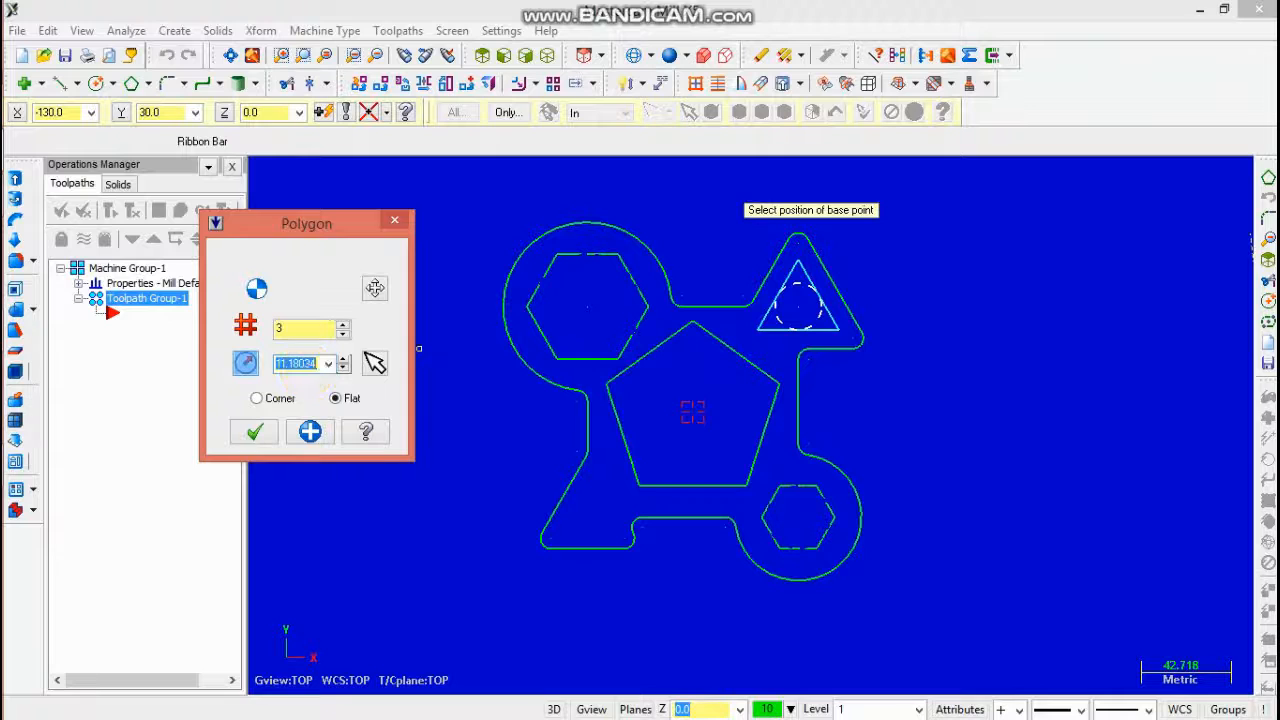
pyautogui.write('10')
pyautogui.press('Return')
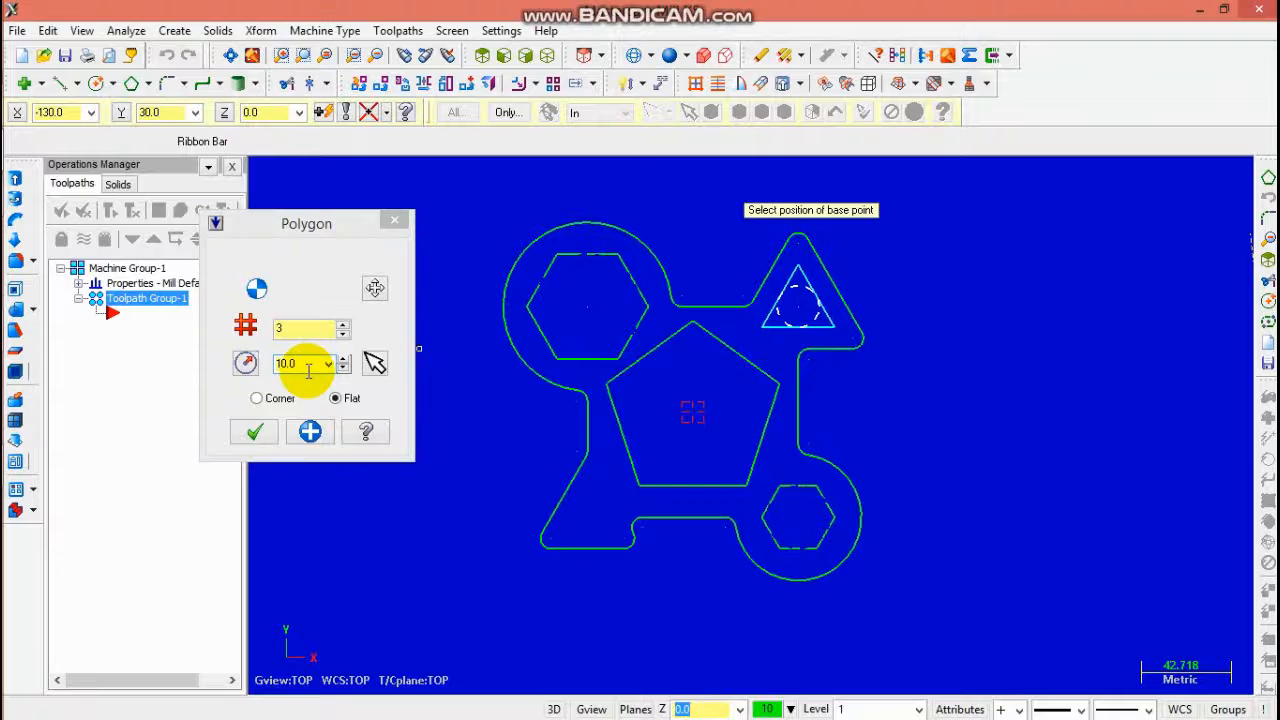
# Step: Create a matching three-sided flat polygon with radius 10 inside the lower-left triangular lobe
pyautogui.click(587, 521)
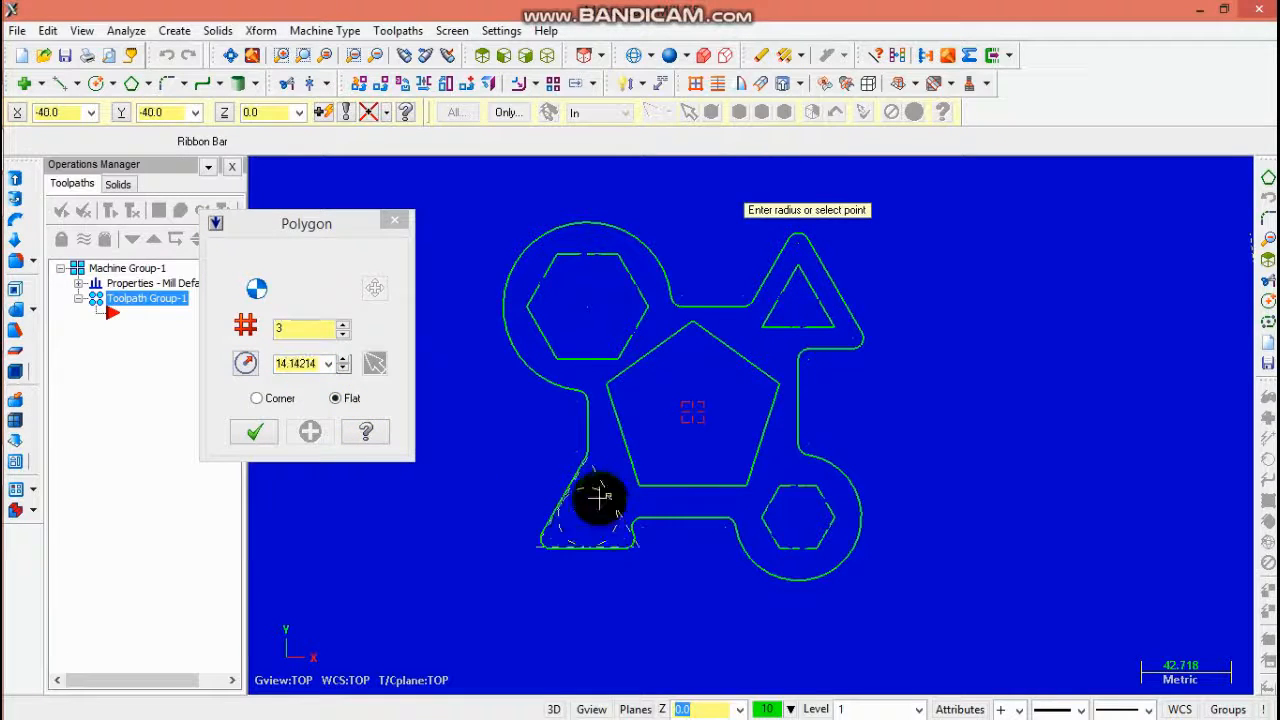
pyautogui.click(595, 509)
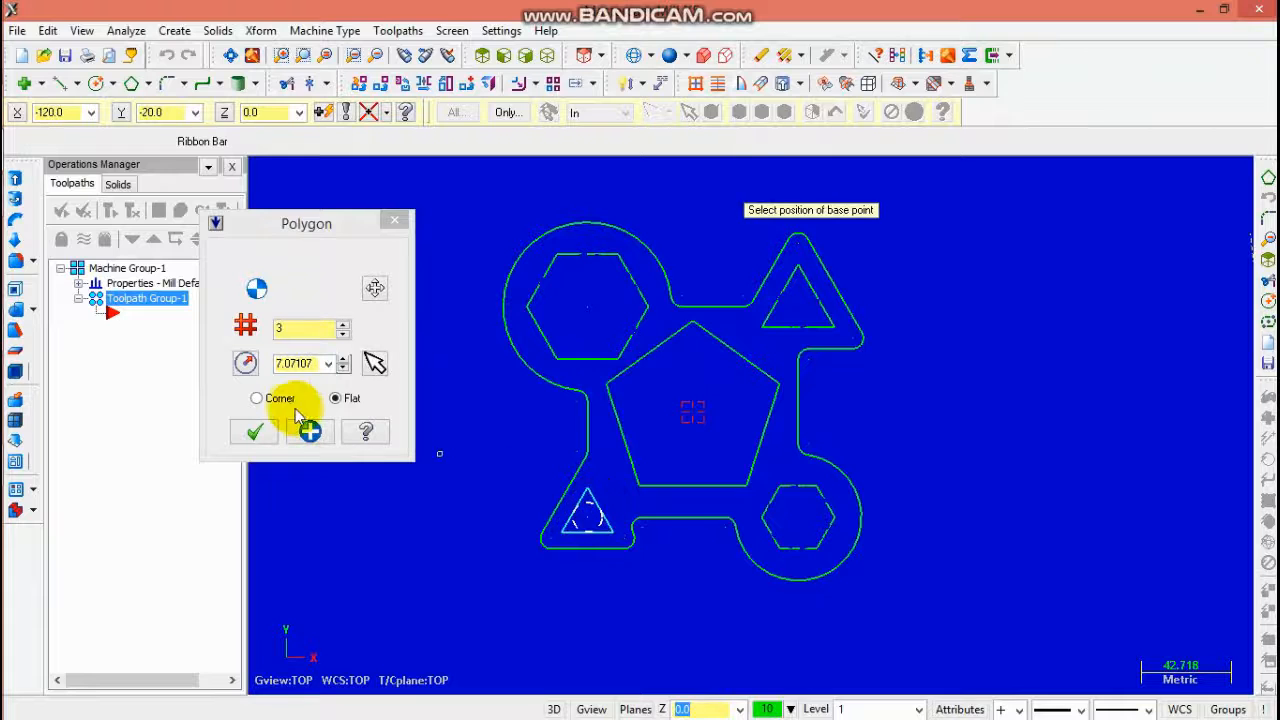
pyautogui.click(343, 362)
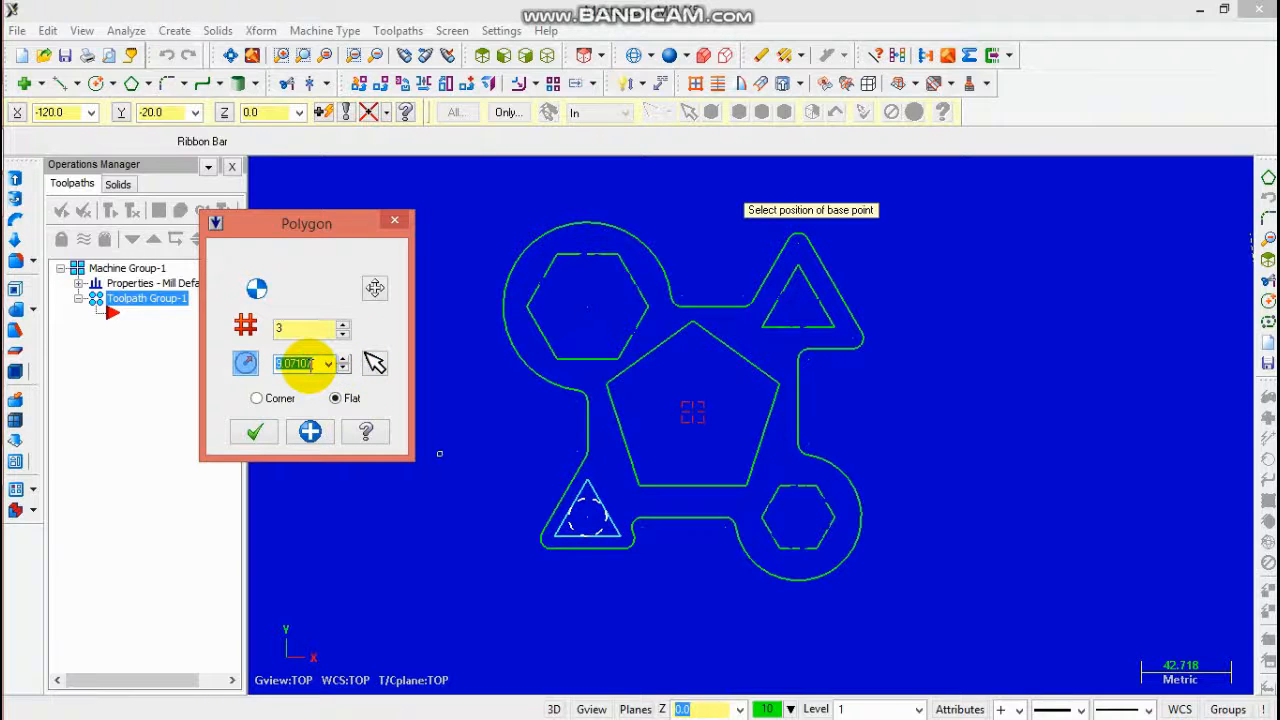
pyautogui.write('10')
pyautogui.press('Return')
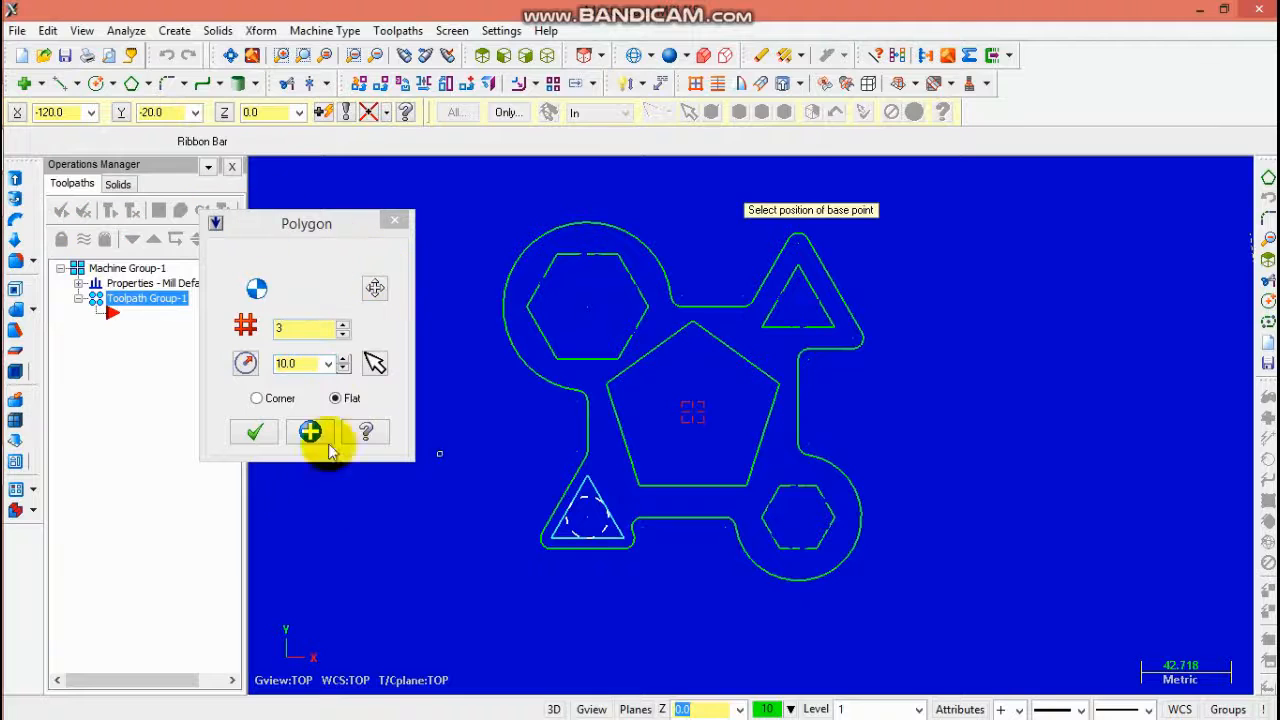
pyautogui.click(255, 431)
# Step: Fillet all three corners of the lower-left inner triangle with radius 5
pyautogui.click(163, 83)
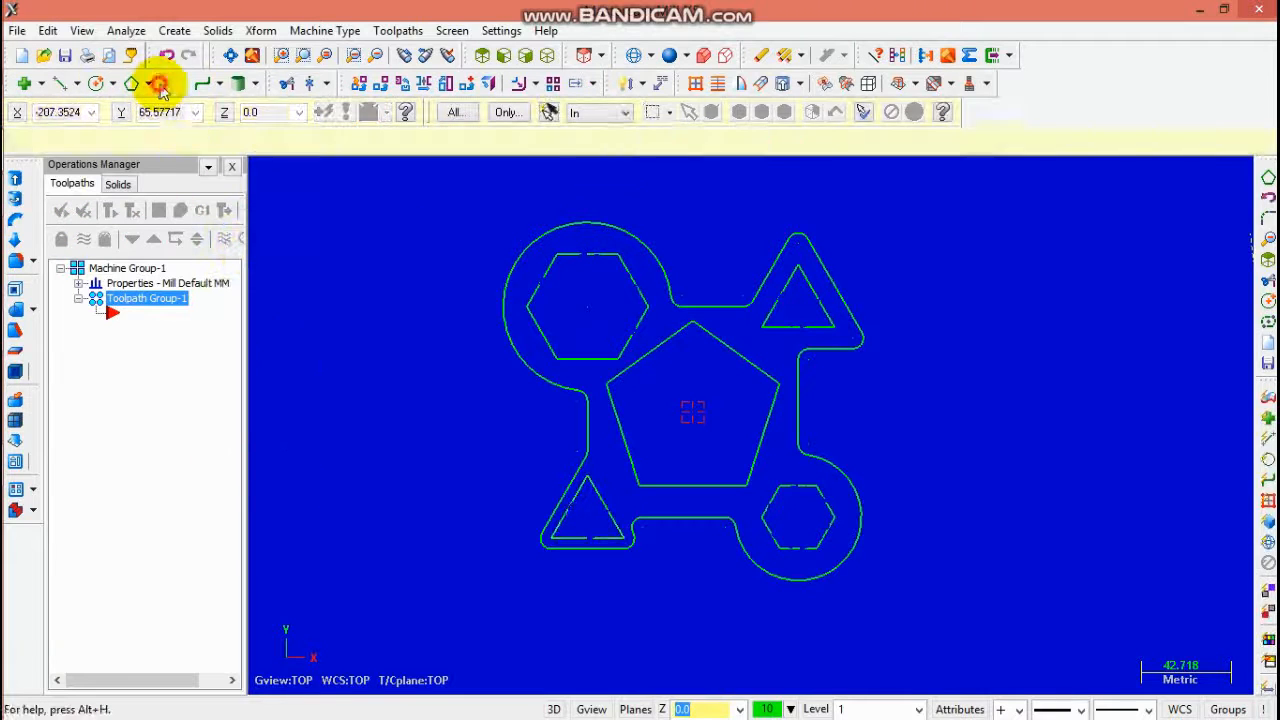
pyautogui.click(570, 524)
pyautogui.click(586, 500)
pyautogui.click(583, 503)
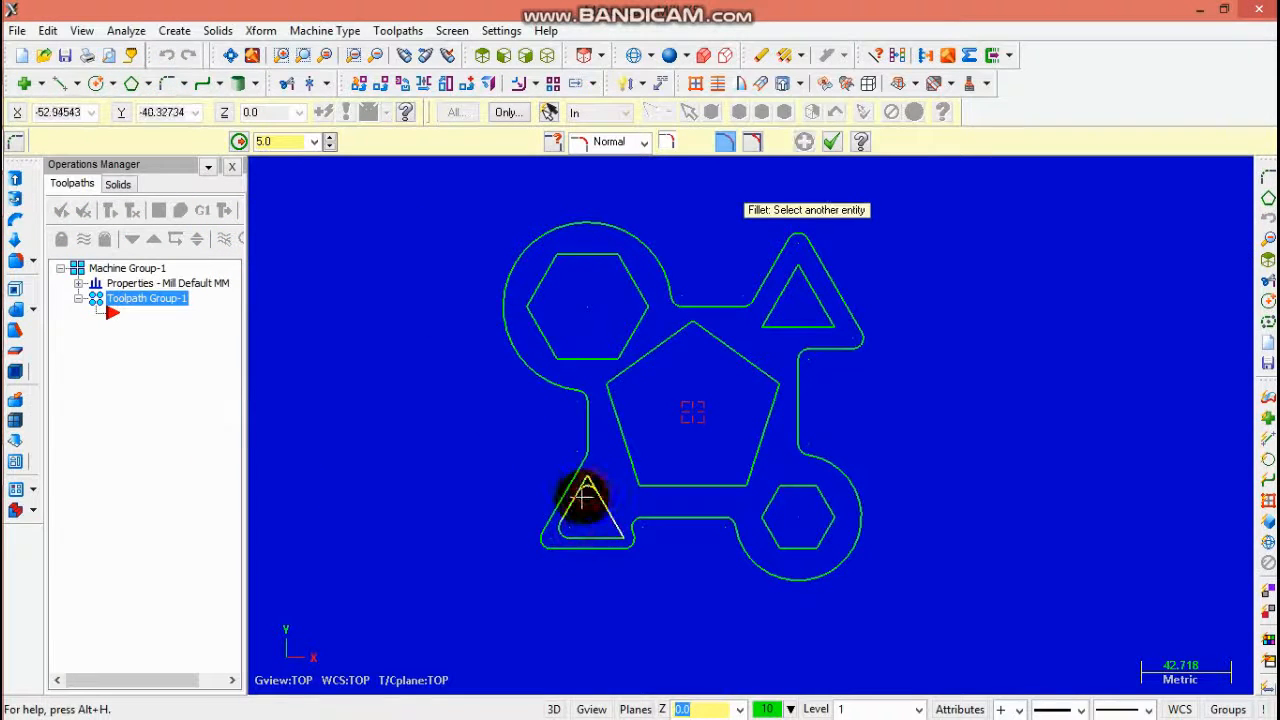
pyautogui.click(597, 535)
# Step: Fillet all three corners of the upper-right inner triangle with radius 5
pyautogui.click(777, 313)
pyautogui.click(787, 332)
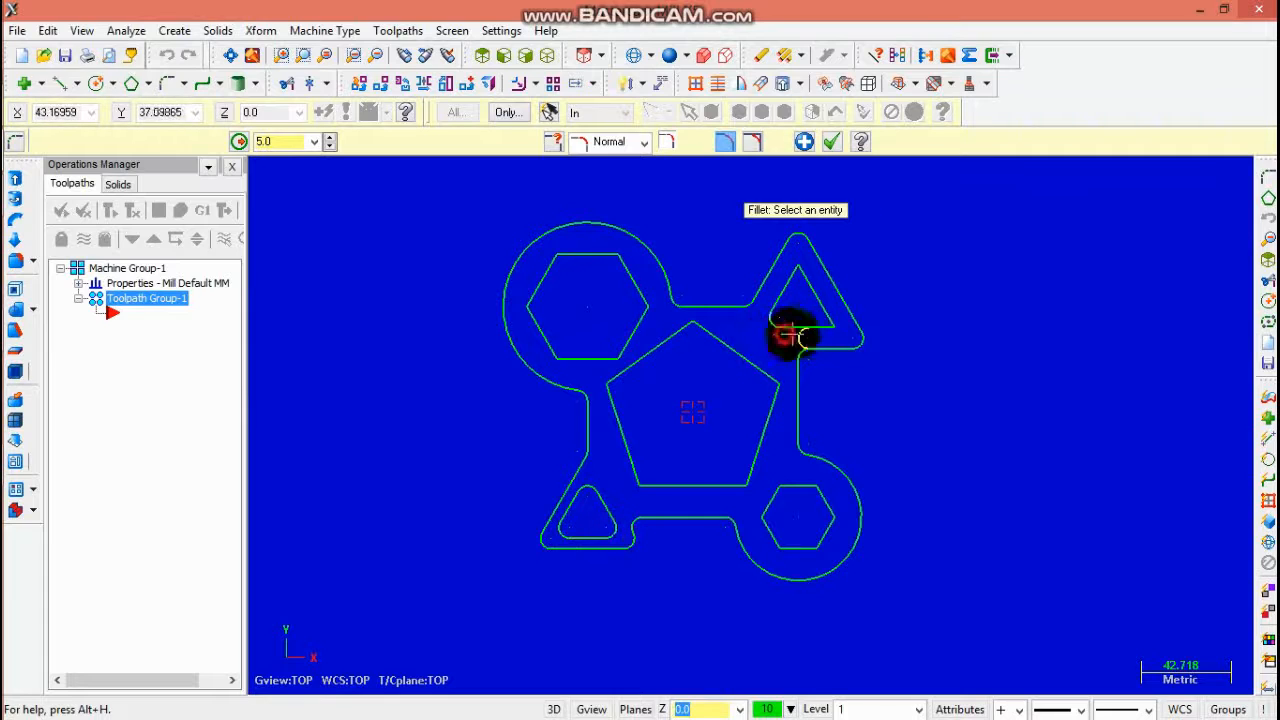
pyautogui.click(809, 323)
pyautogui.click(818, 313)
pyautogui.click(802, 276)
pyautogui.click(787, 278)
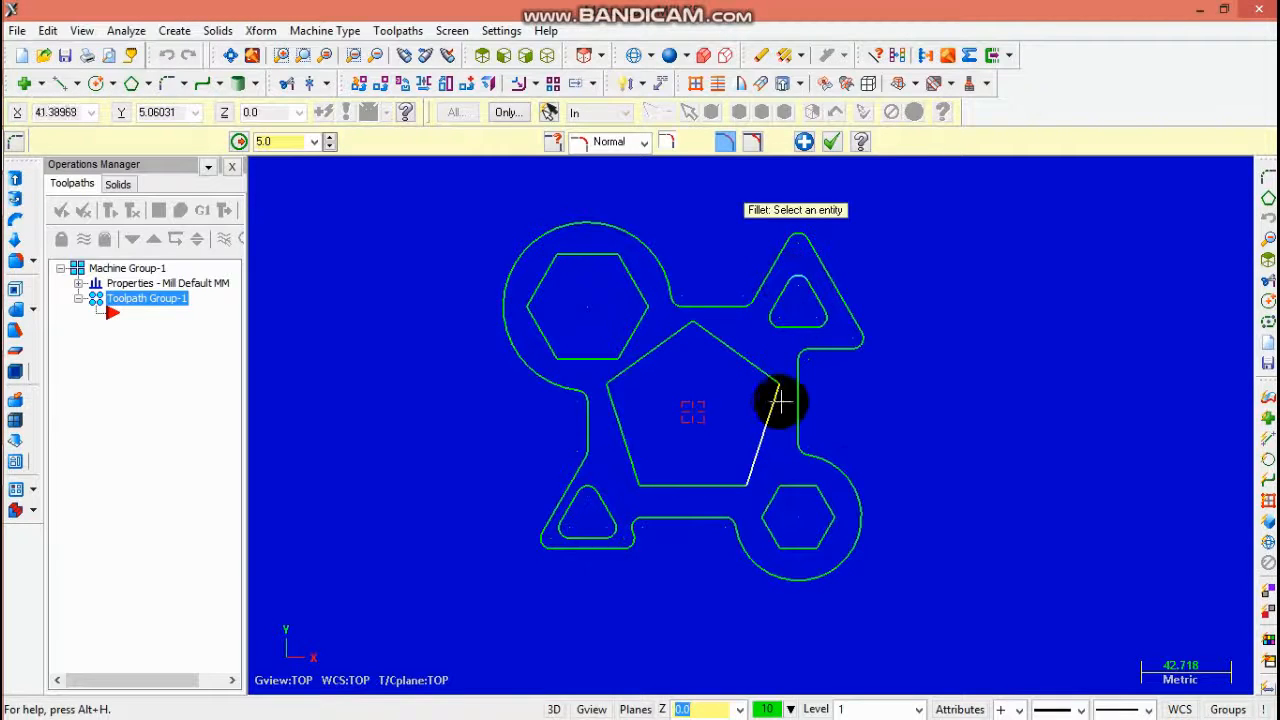
# Step: Draw a circle with radius 25 centred at the origin inside the pentagon
pyautogui.click(133, 84)
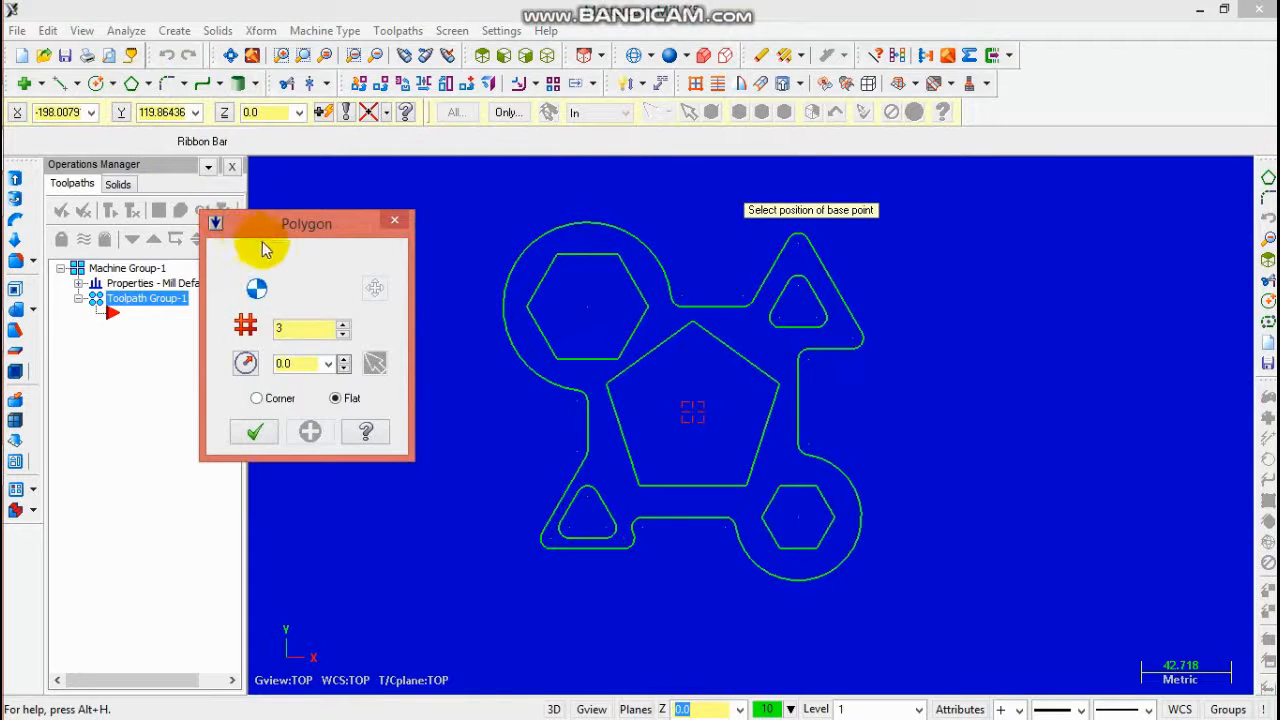
pyautogui.click(395, 218)
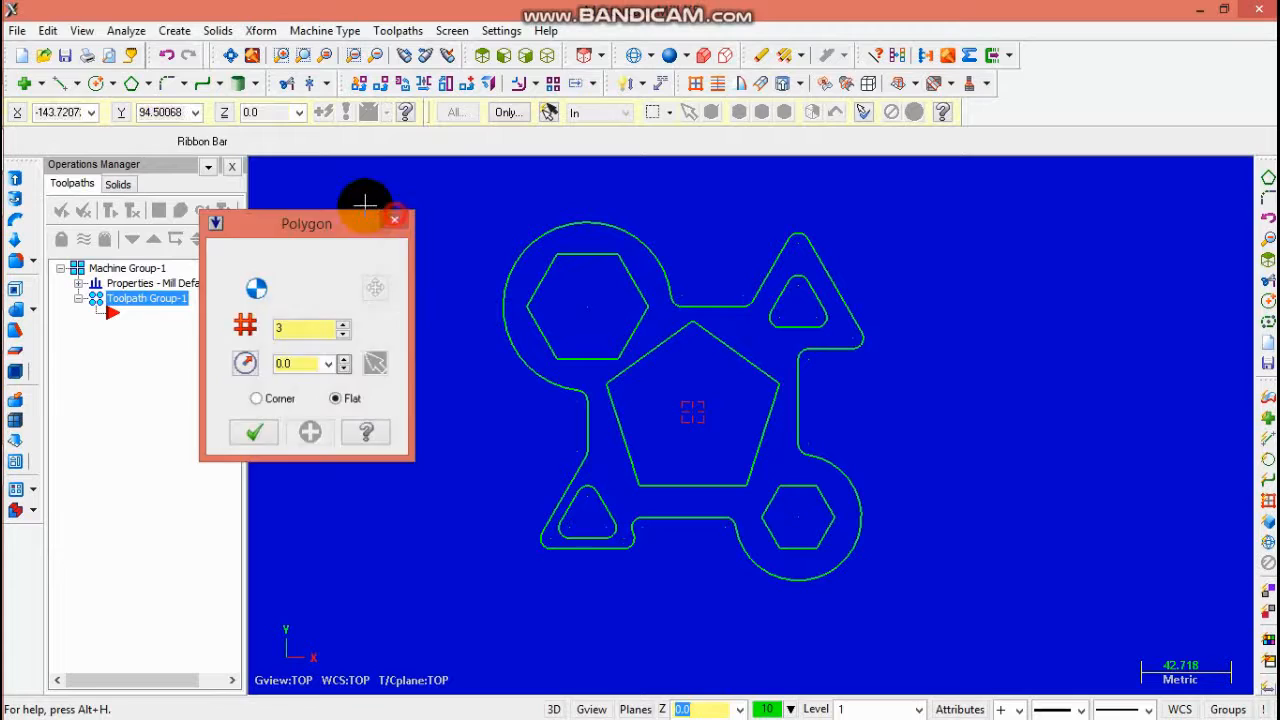
pyautogui.click(100, 84)
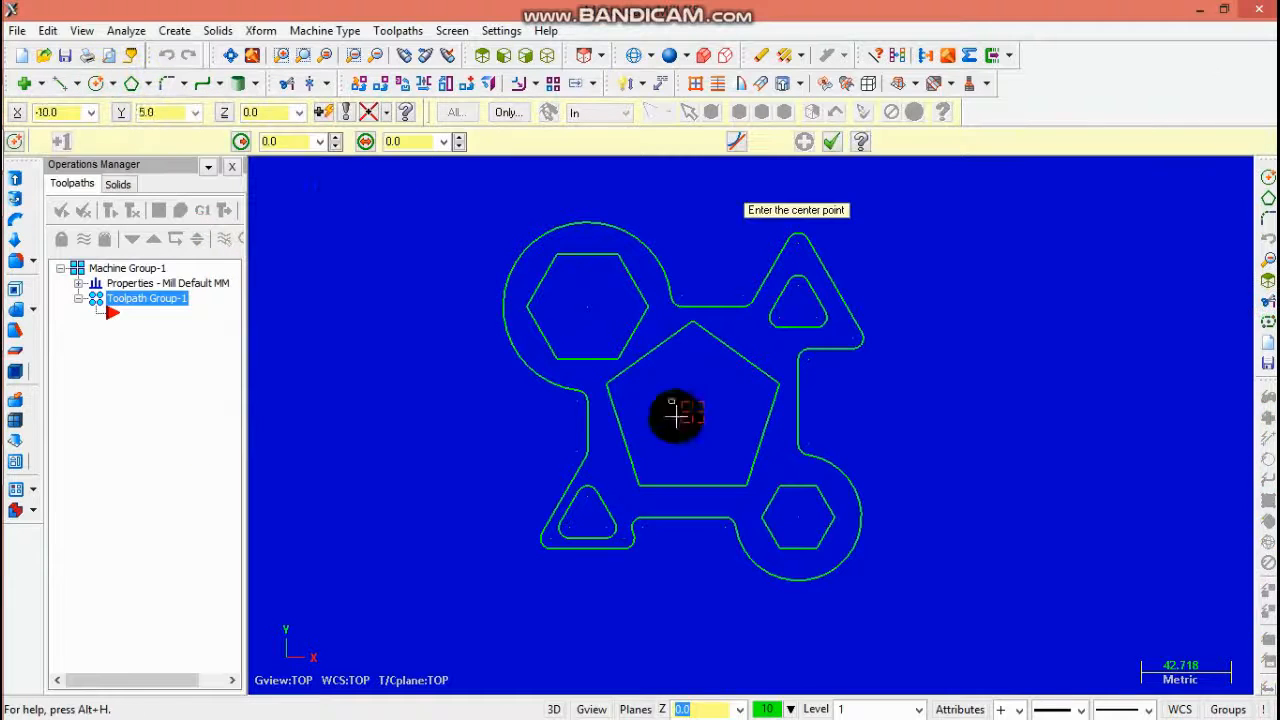
pyautogui.click(692, 411)
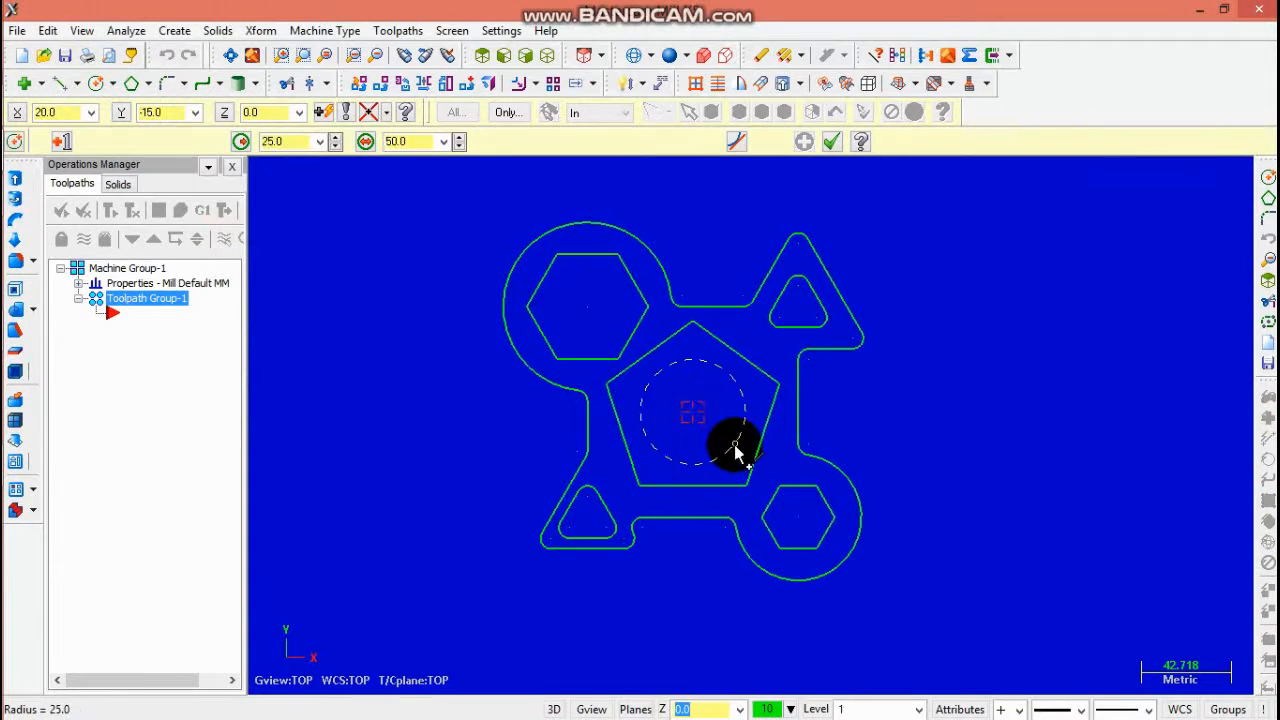
pyautogui.click(735, 452)
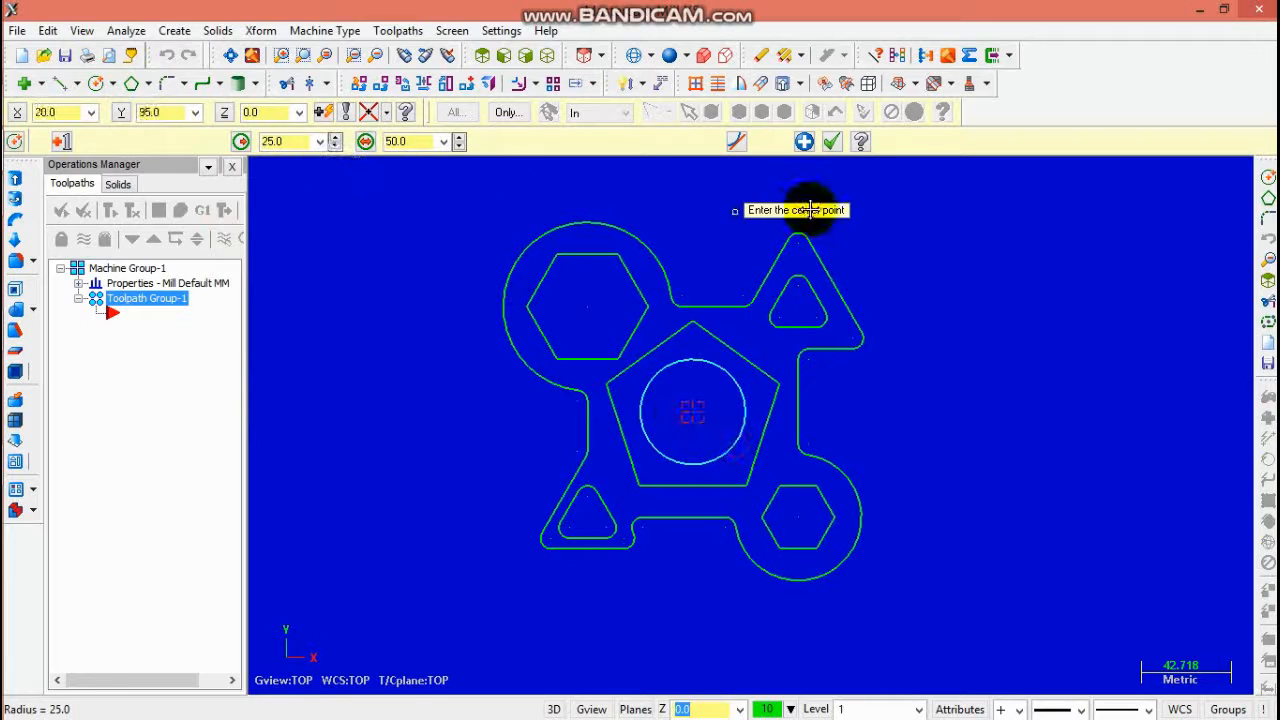
pyautogui.click(830, 143)
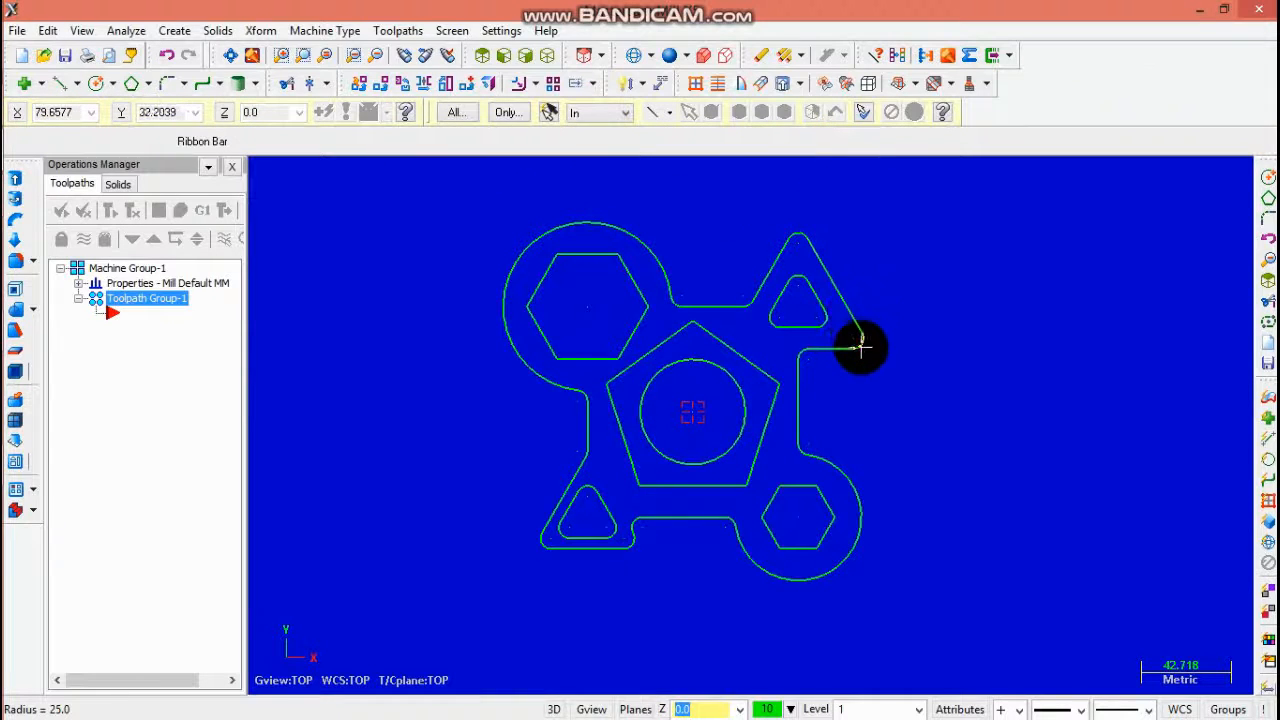
# Step: Define rectangular stock from the bounding box of the geometry, with a Z thickness of 15
pyautogui.scroll(-1, 860, 347)
pyautogui.scroll(1, 860, 350)
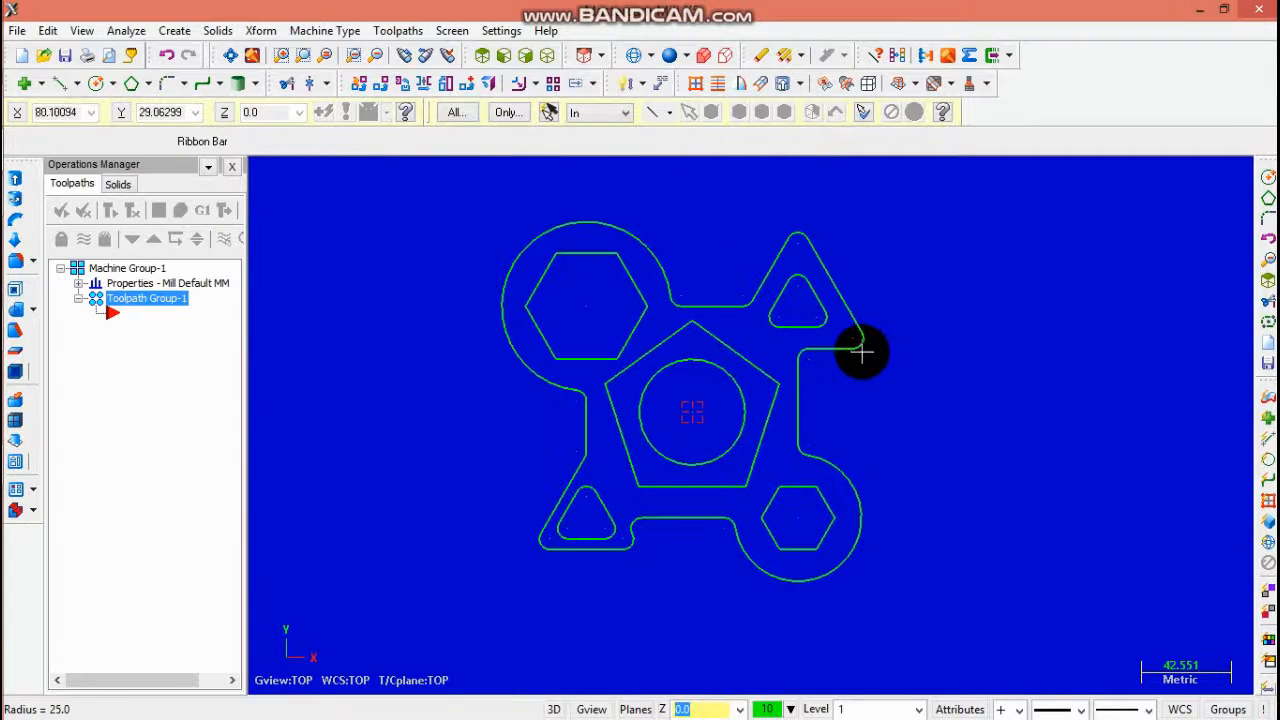
pyautogui.scroll(-1, 861, 351)
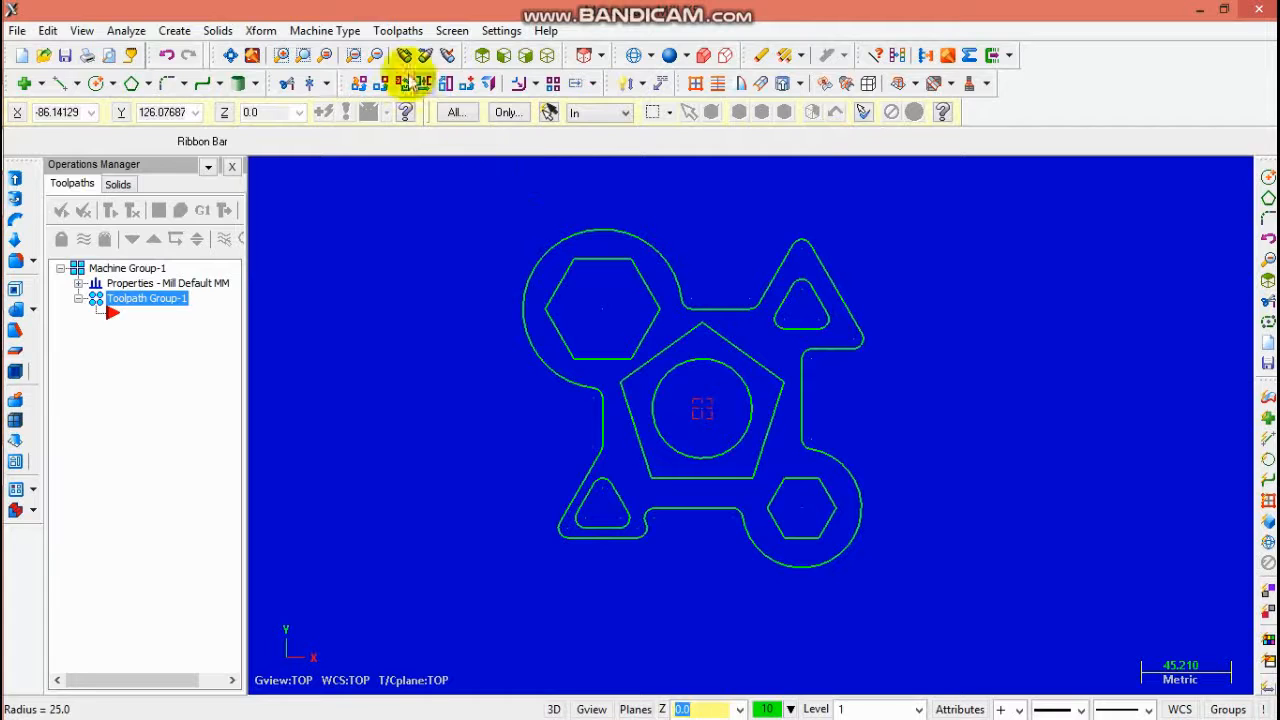
pyautogui.click(80, 288)
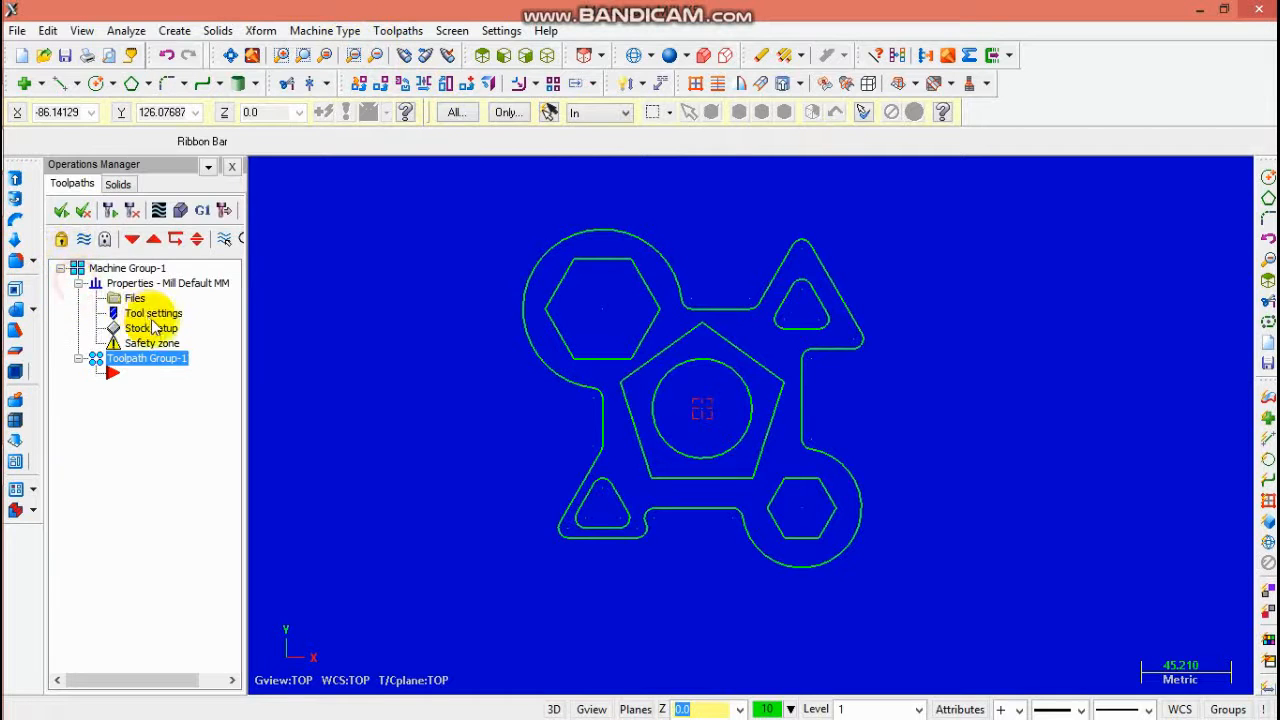
pyautogui.click(143, 331)
pyautogui.click(420, 577)
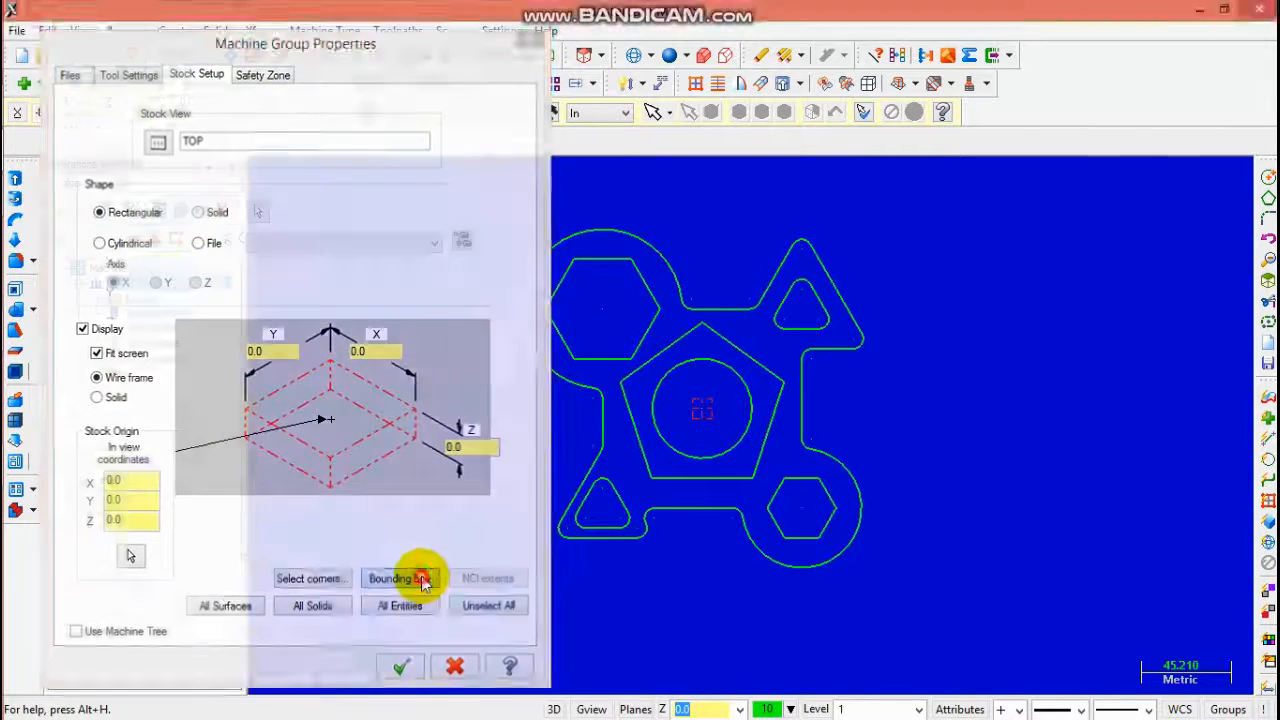
pyautogui.click(168, 570)
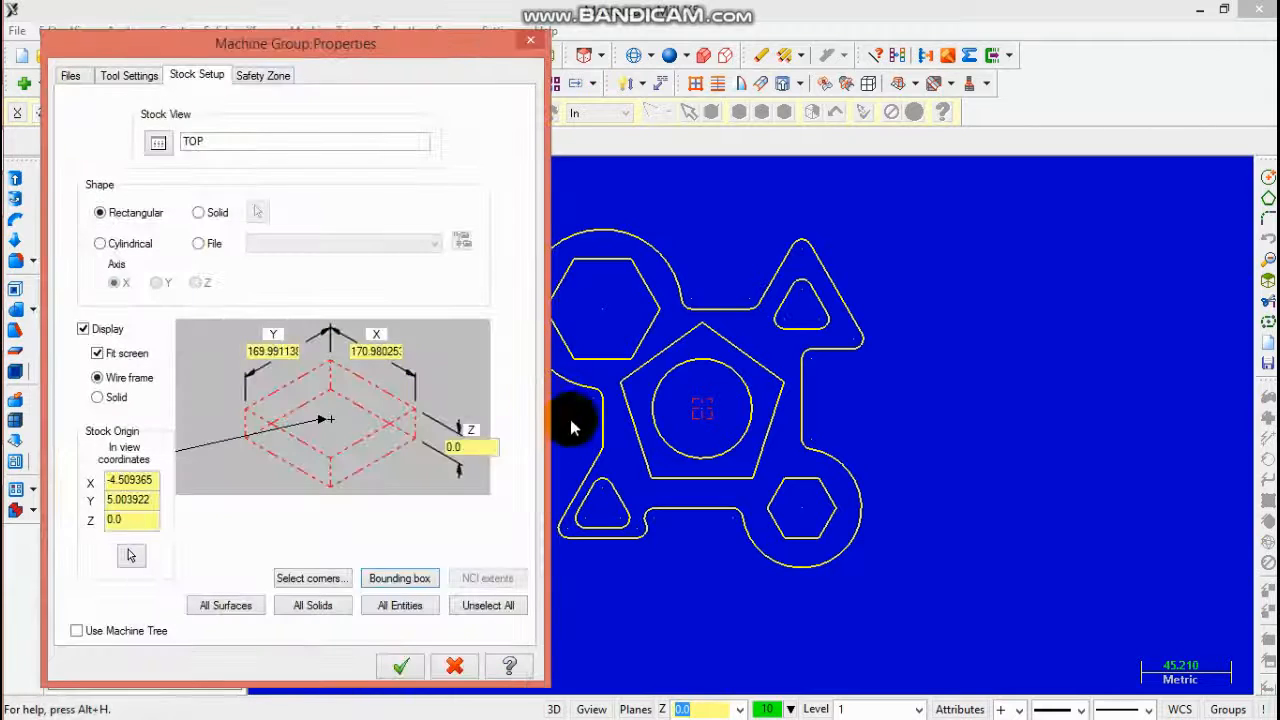
pyautogui.doubleClick(467, 452)
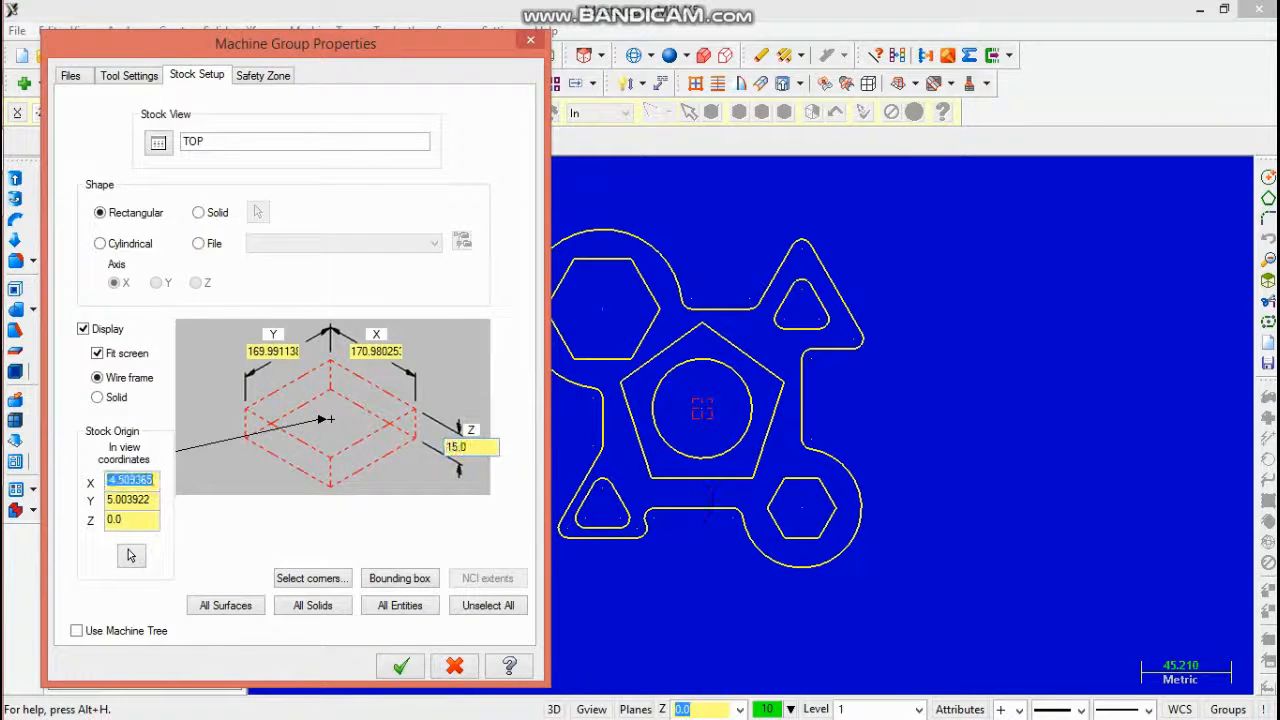
pyautogui.click(400, 666)
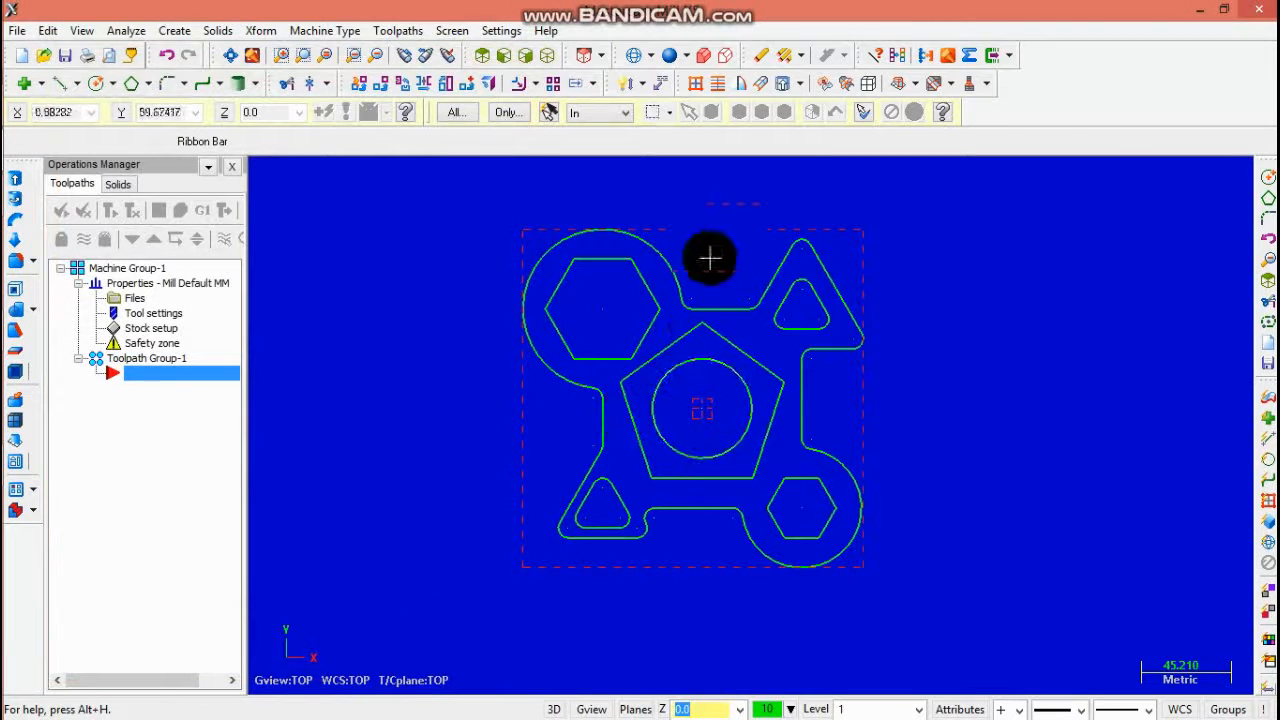
# Step: Create a contour toolpath on the chained outer outline of the part
pyautogui.click(642, 157)
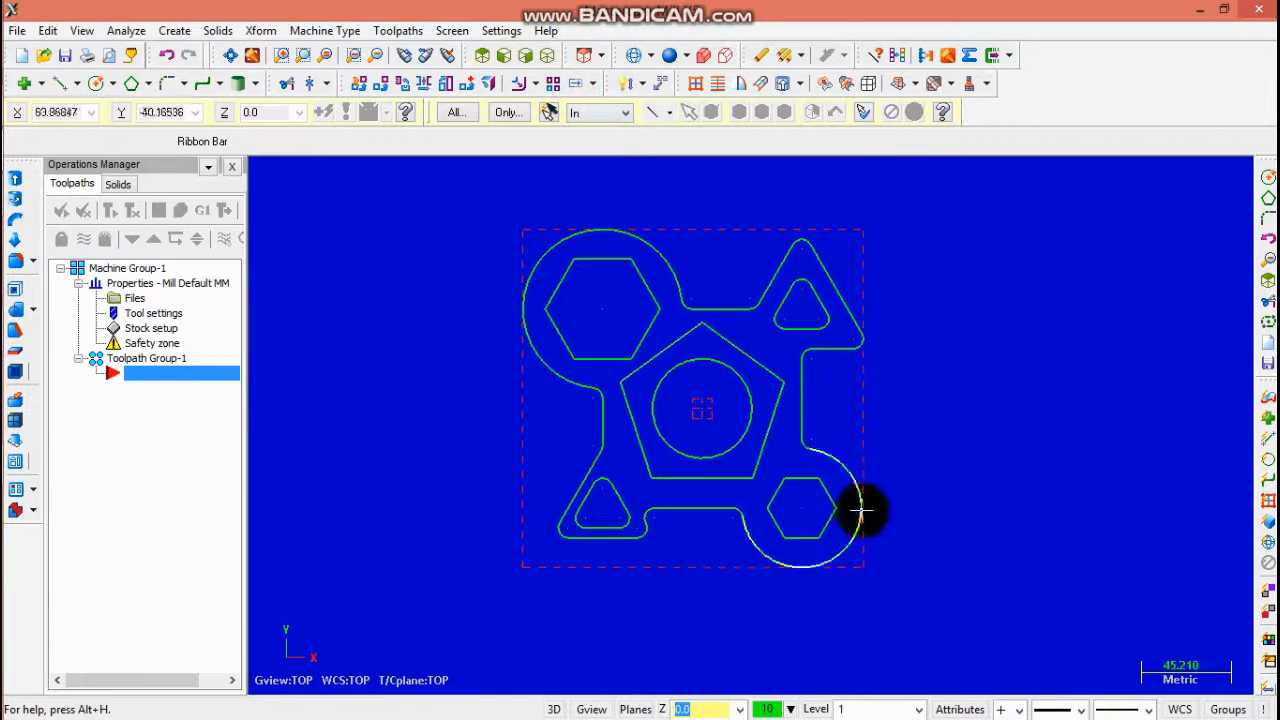
pyautogui.click(485, 84)
pyautogui.click(398, 30)
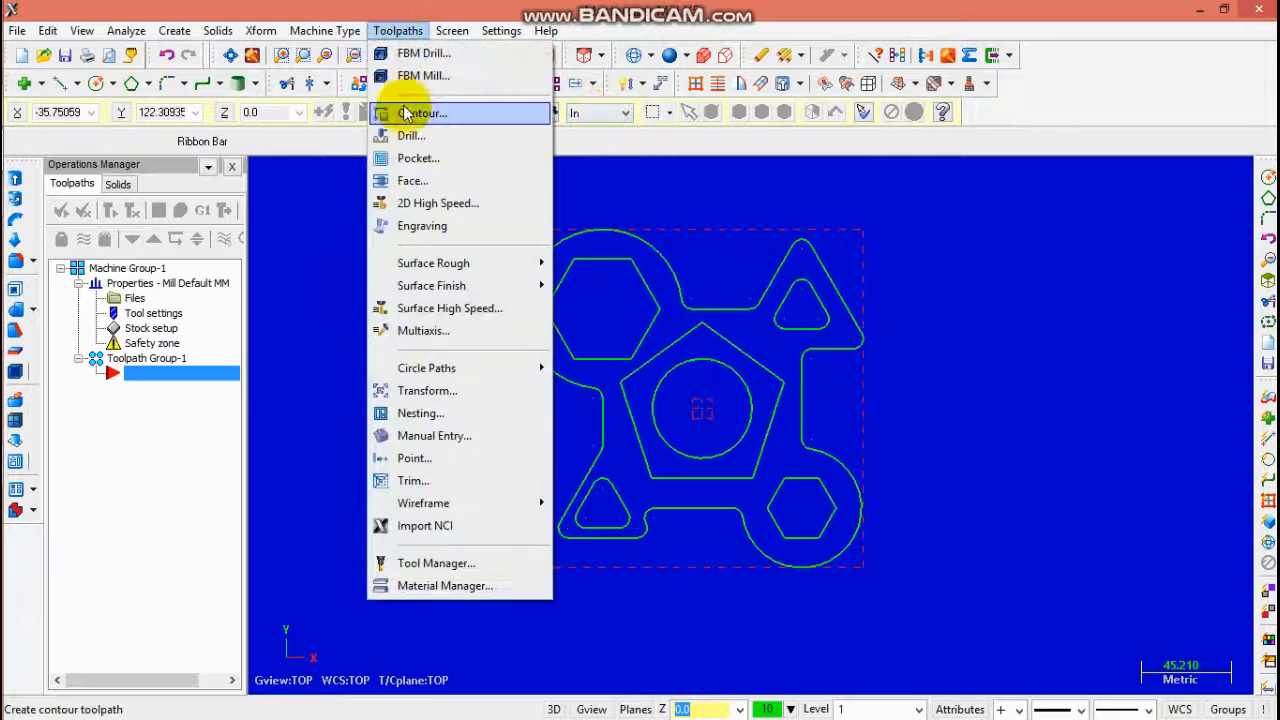
pyautogui.click(385, 109)
pyautogui.click(149, 265)
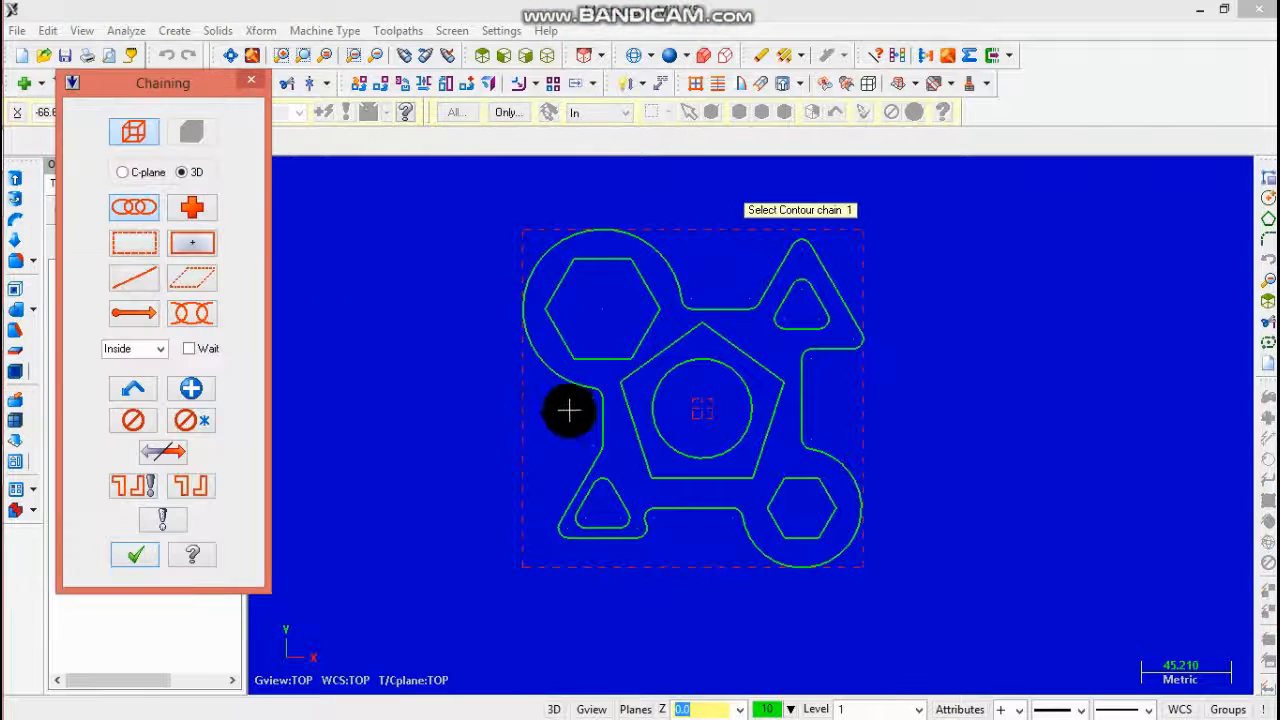
pyautogui.click(580, 395)
pyautogui.click(135, 554)
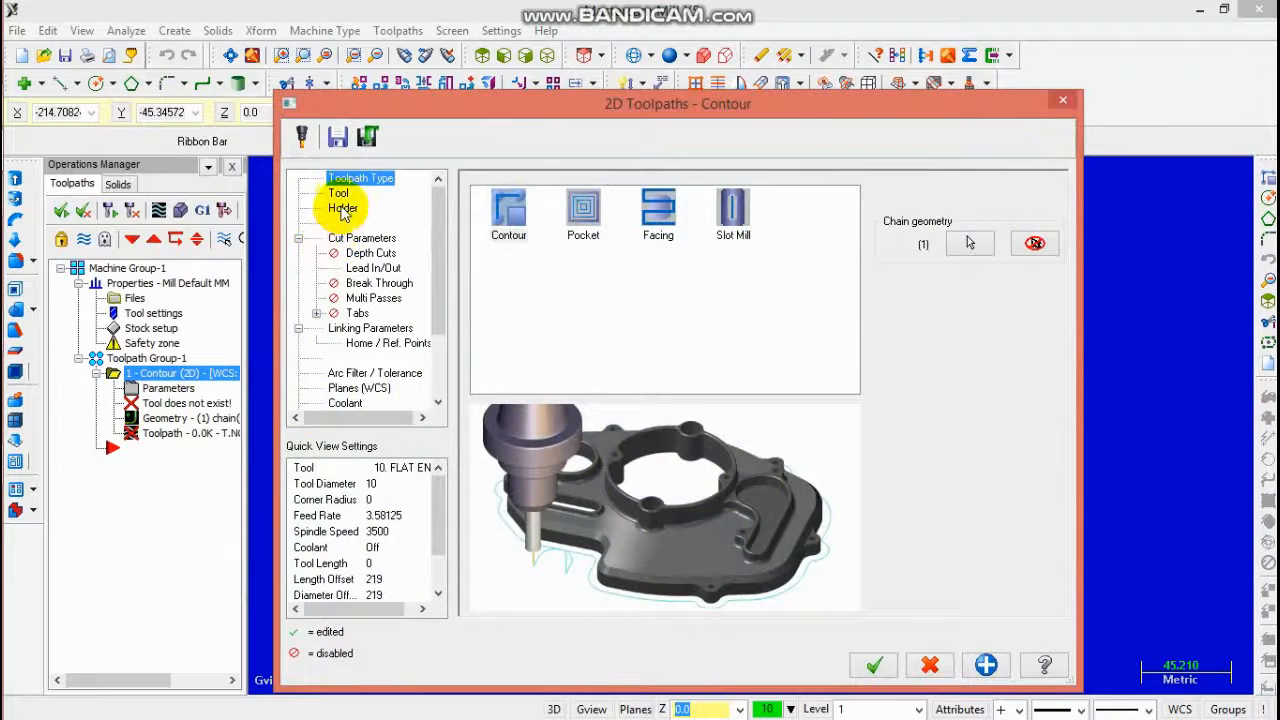
# Step: Choose the 10 mm flat endmill, number 219, from the tool library for the contour toolpath
pyautogui.click(340, 194)
pyautogui.click(500, 483)
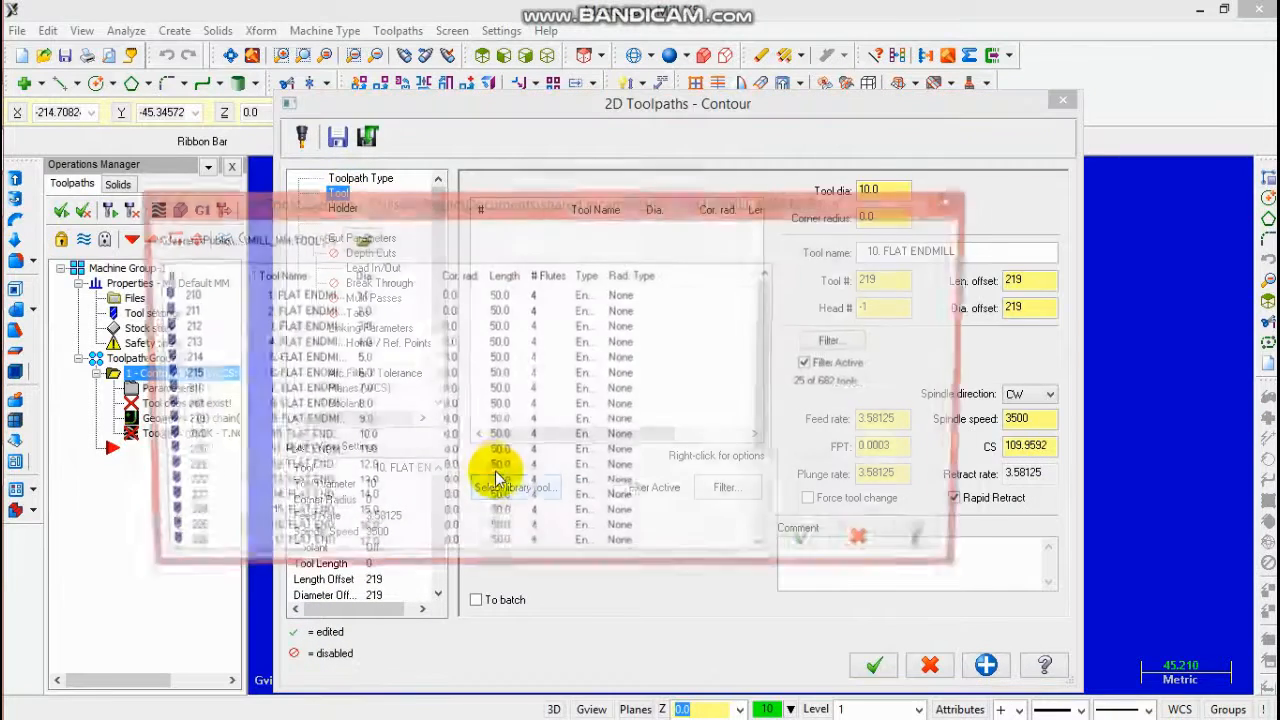
pyautogui.click(362, 440)
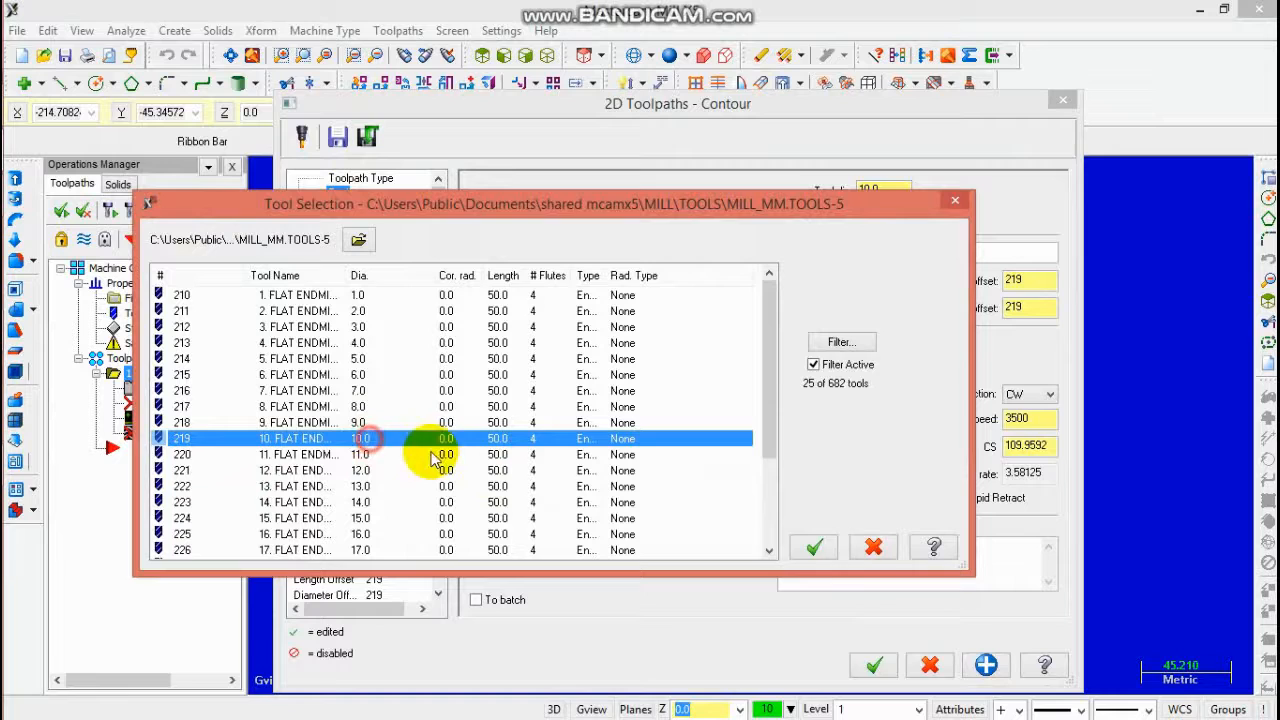
pyautogui.click(814, 547)
# Step: Enable depth cuts for the contour with a maximum rough step of 1
pyautogui.click(365, 253)
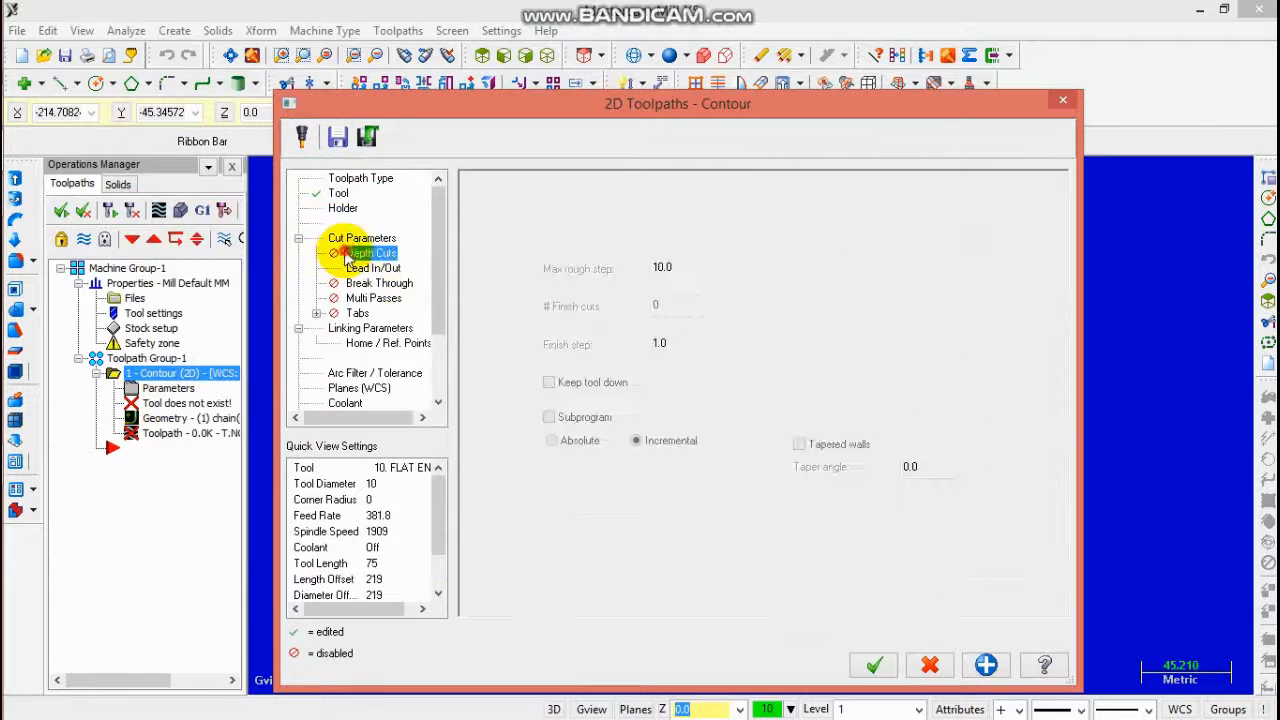
pyautogui.click(537, 236)
pyautogui.doubleClick(667, 268)
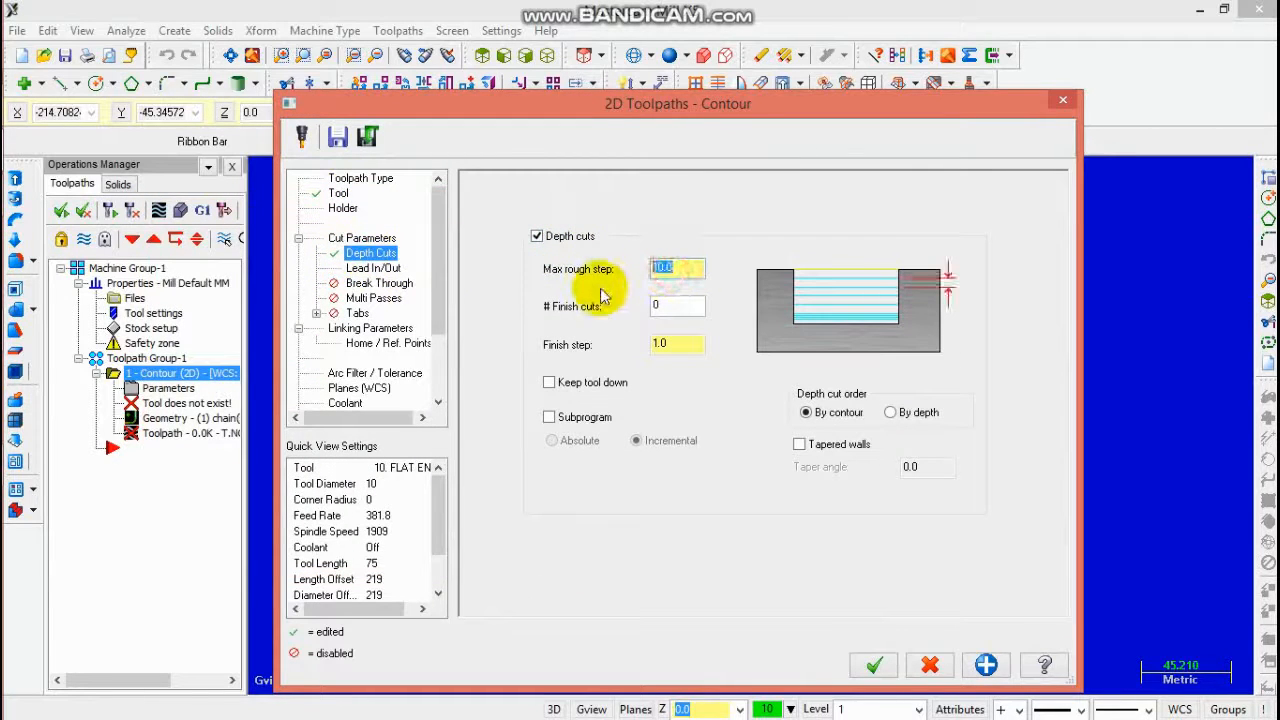
pyautogui.write('1')
# Step: Enable multi passes for the contour and set its incremental depth to -10
pyautogui.click(379, 283)
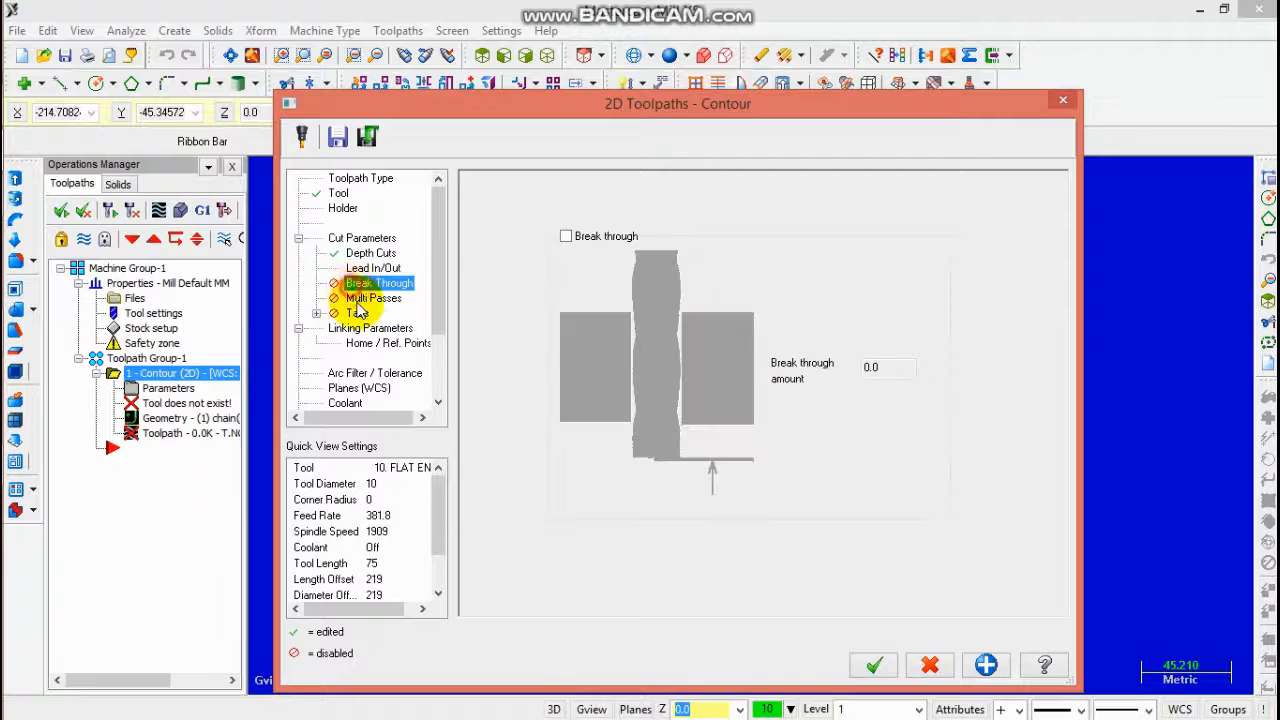
pyautogui.click(373, 298)
pyautogui.click(538, 204)
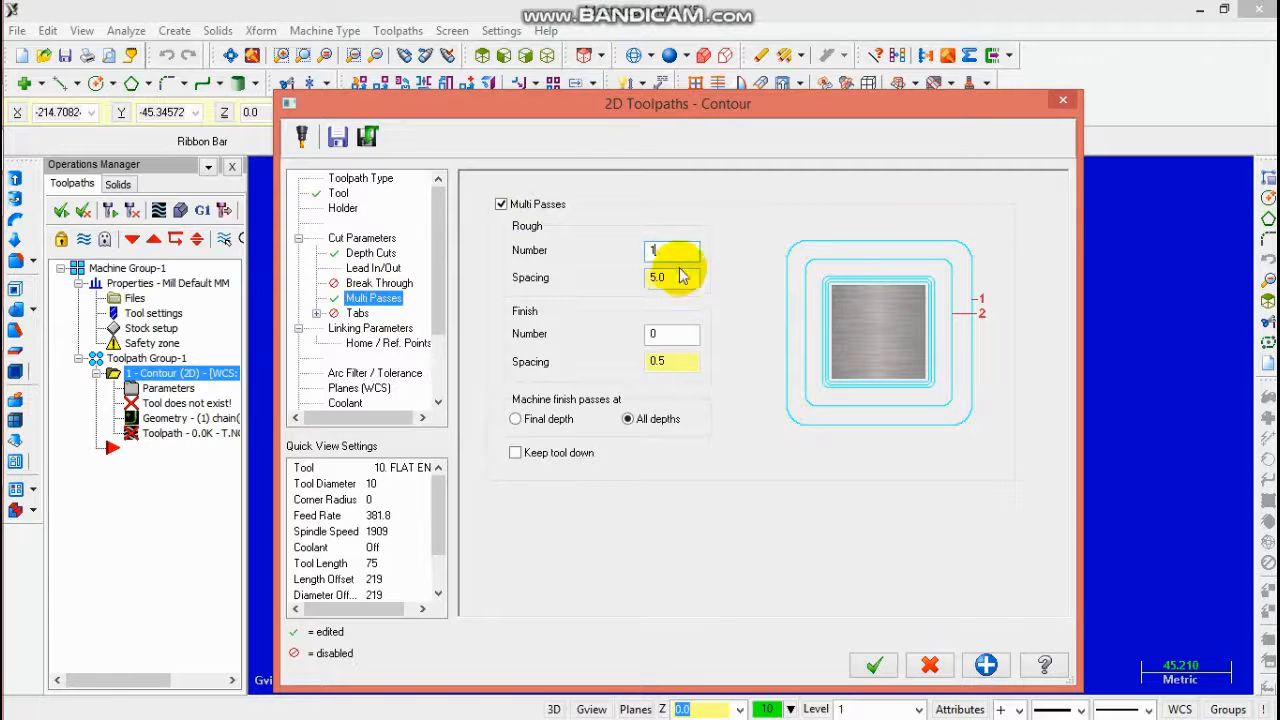
pyautogui.click(356, 329)
pyautogui.doubleClick(790, 554)
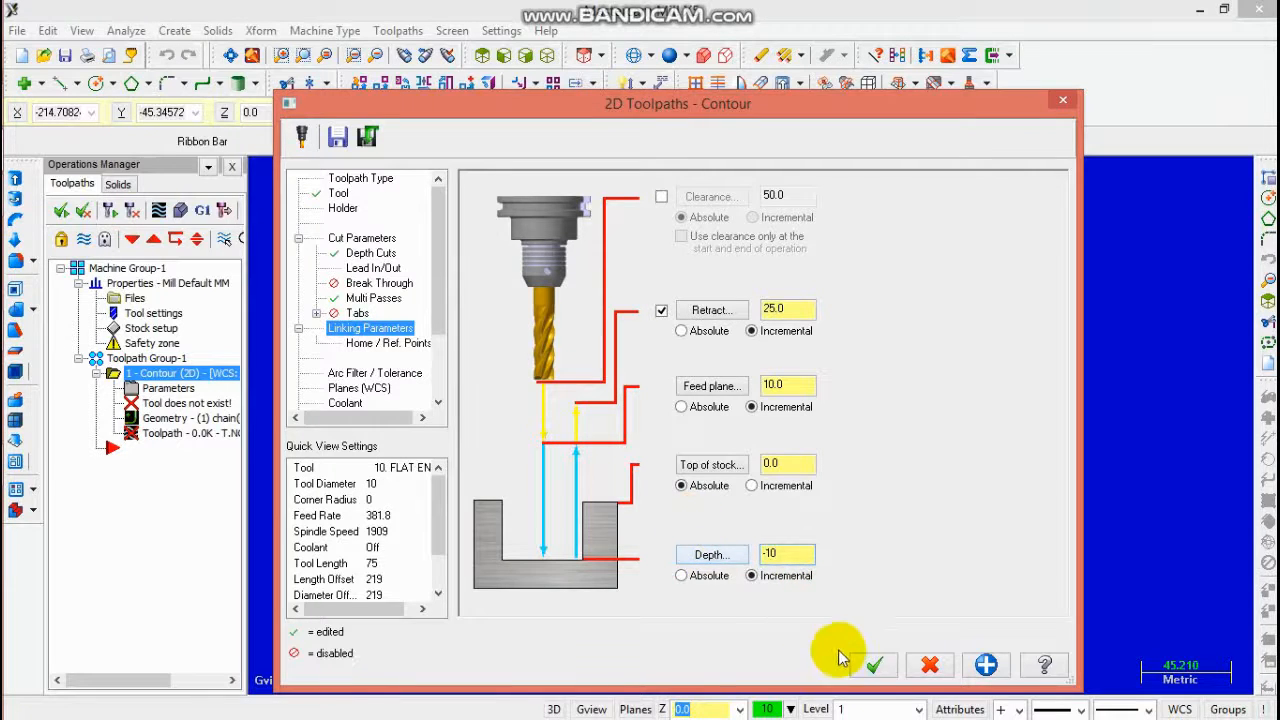
pyautogui.click(872, 665)
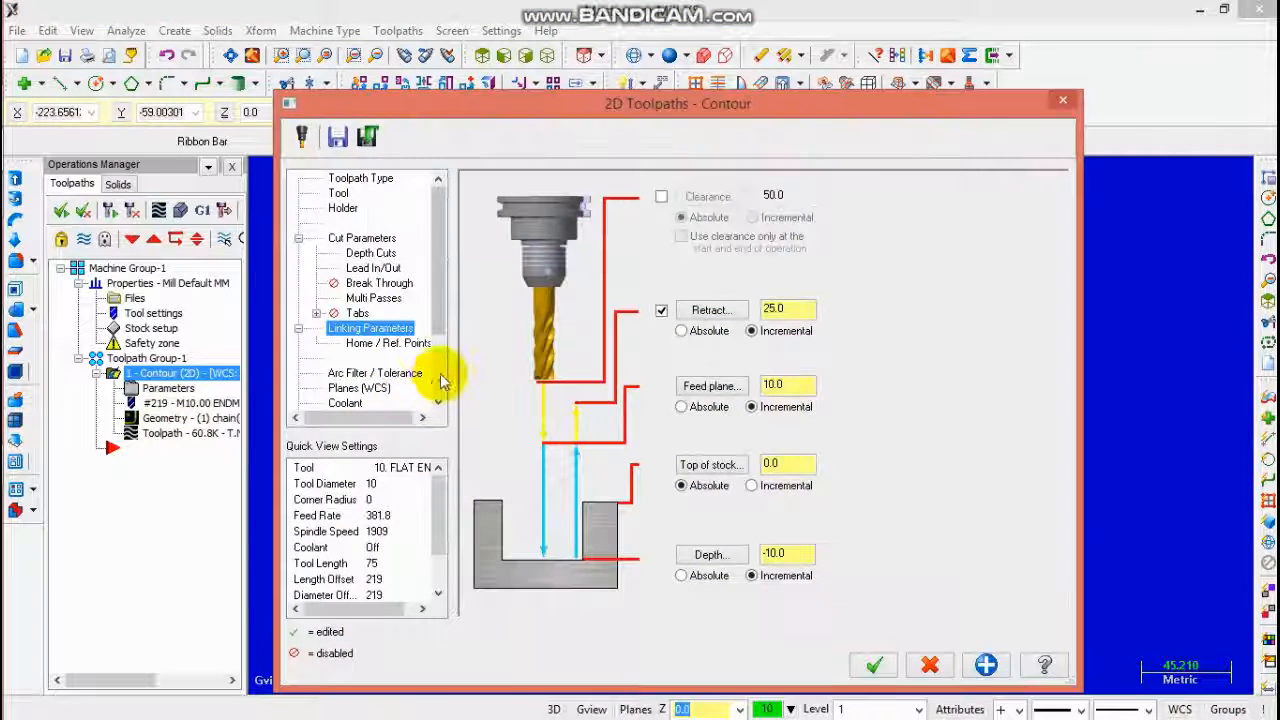
# Step: Set the contour's number of rough multi passes to 10 and regenerate the toolpath
pyautogui.click(366, 299)
pyautogui.click(690, 250)
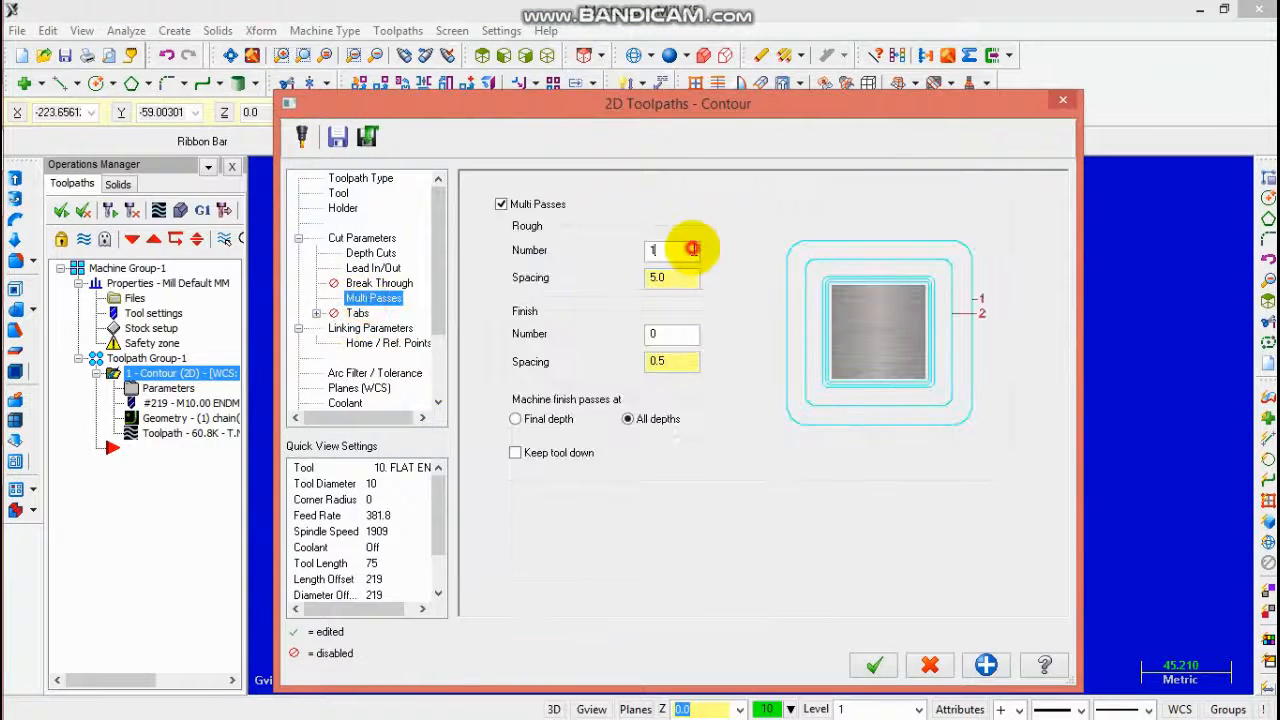
pyautogui.write('0')
pyautogui.click(876, 666)
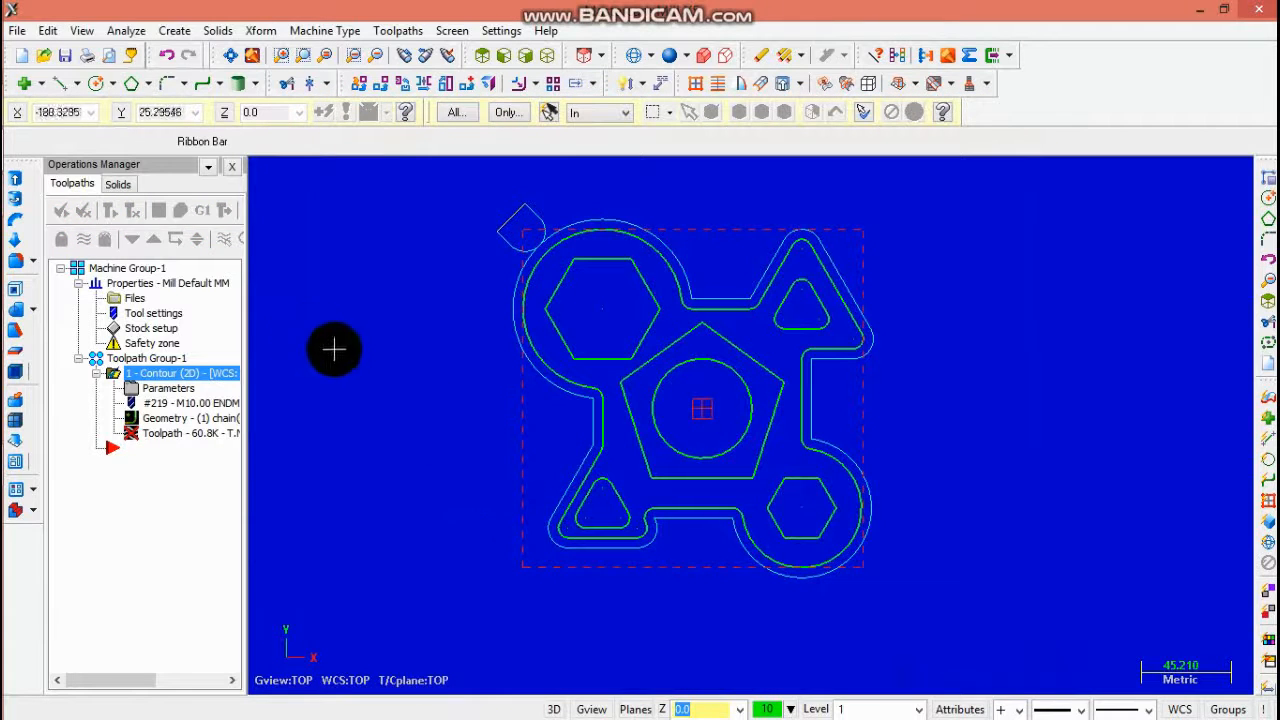
pyautogui.click(113, 218)
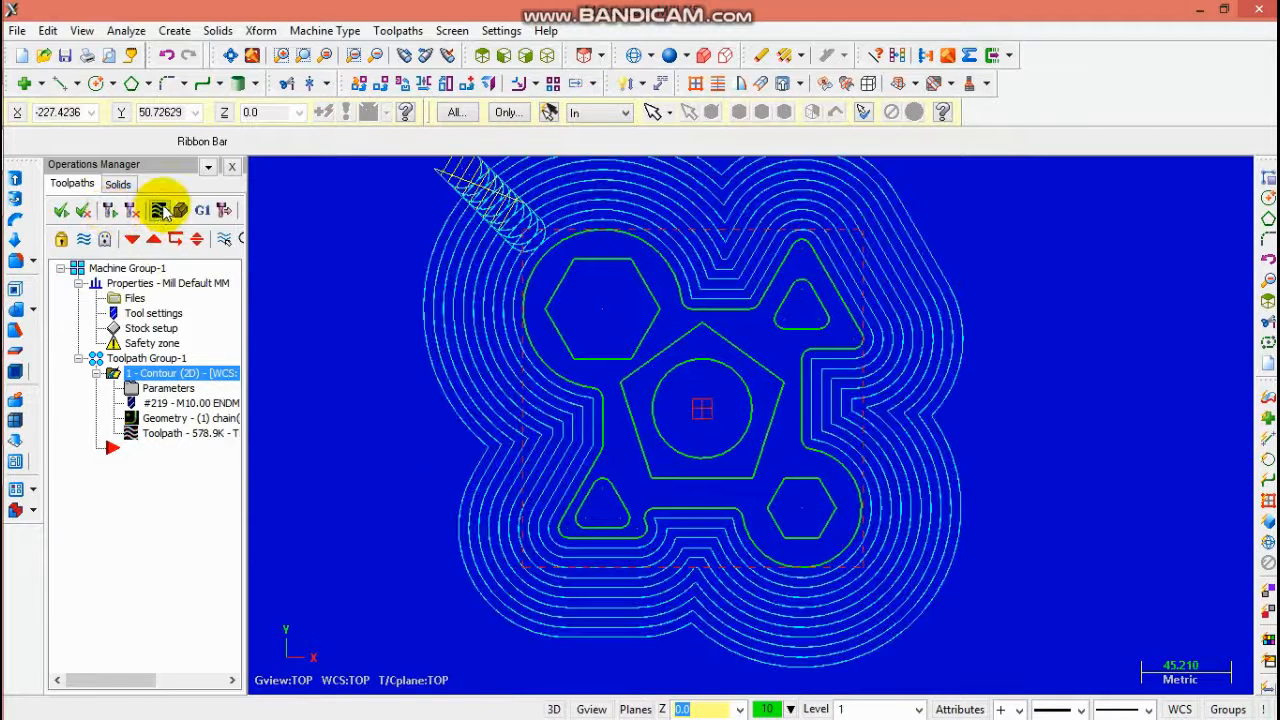
# Step: Run the Verify simulation of the contour toolpath and inspect the machined stock in 3D
pyautogui.click(160, 210)
pyautogui.click(84, 116)
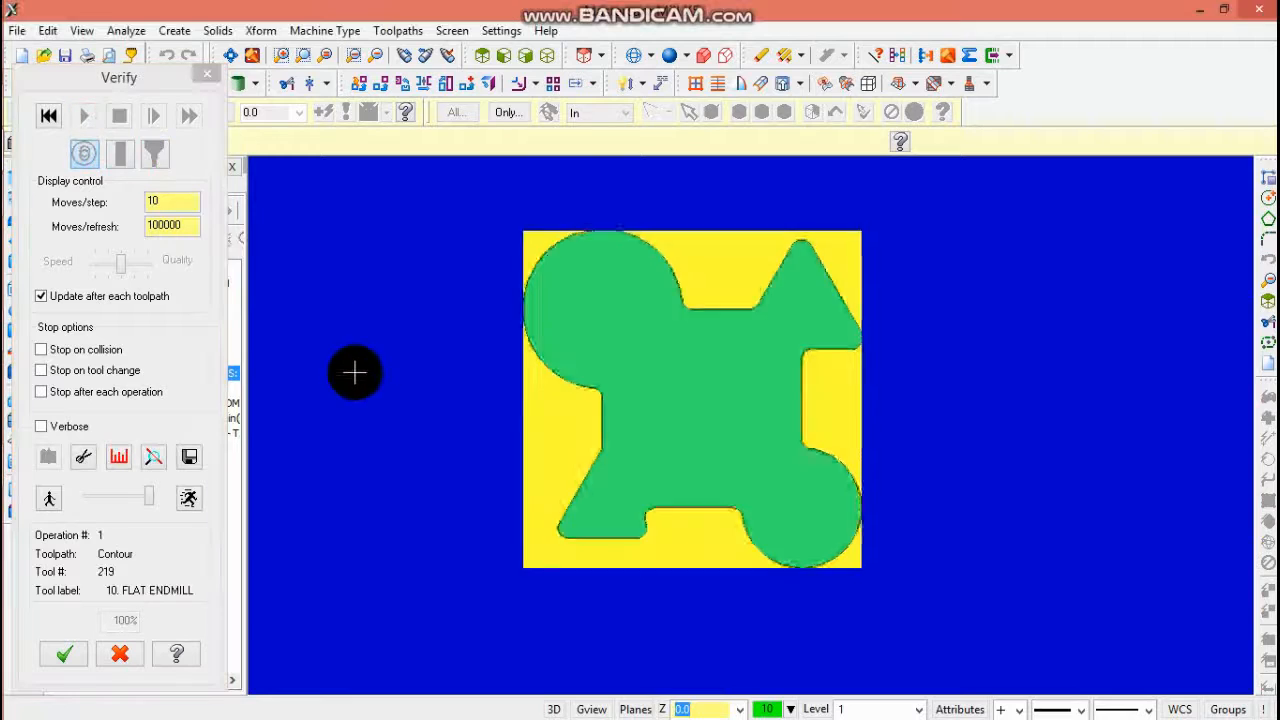
pyautogui.moveTo(355, 373); pyautogui.dragTo(271, 466, button='middle')
pyautogui.click(100, 662)
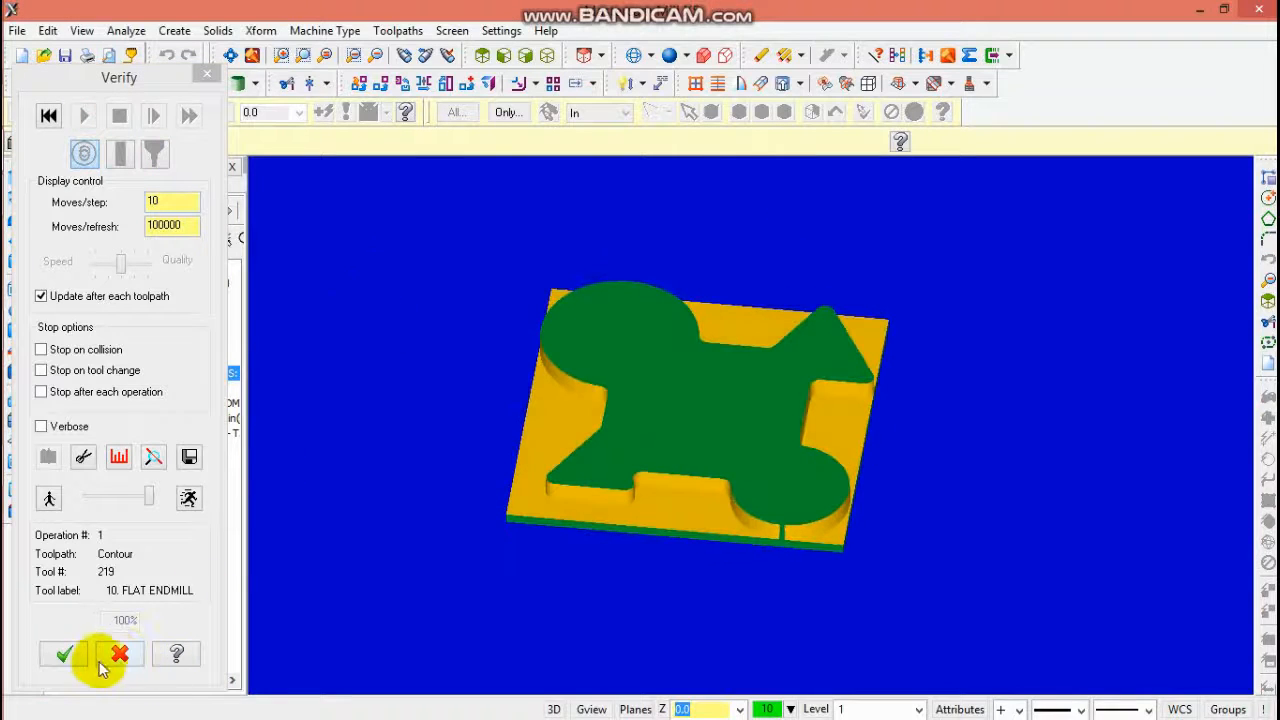
pyautogui.click(64, 654)
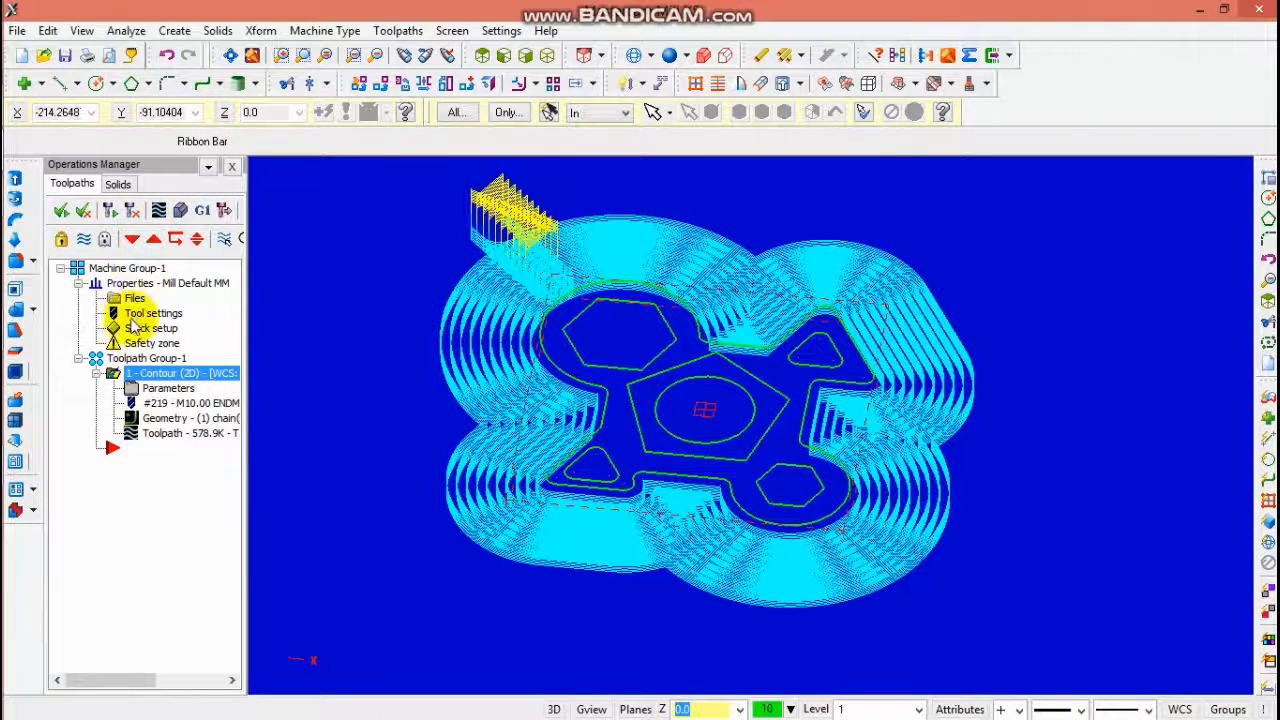
# Step: Check the Z thickness in the machine group's stock setup
pyautogui.click(134, 331)
pyautogui.moveTo(492, 446); pyautogui.dragTo(386, 439)
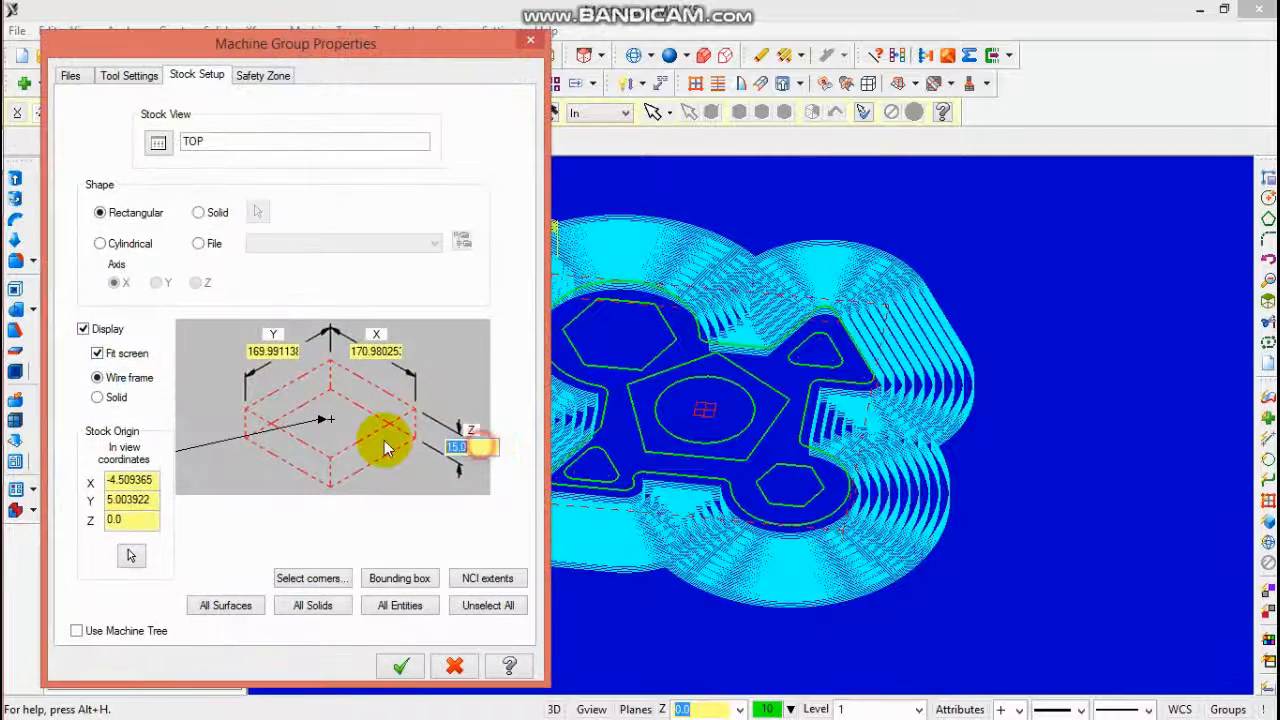
pyautogui.click(400, 667)
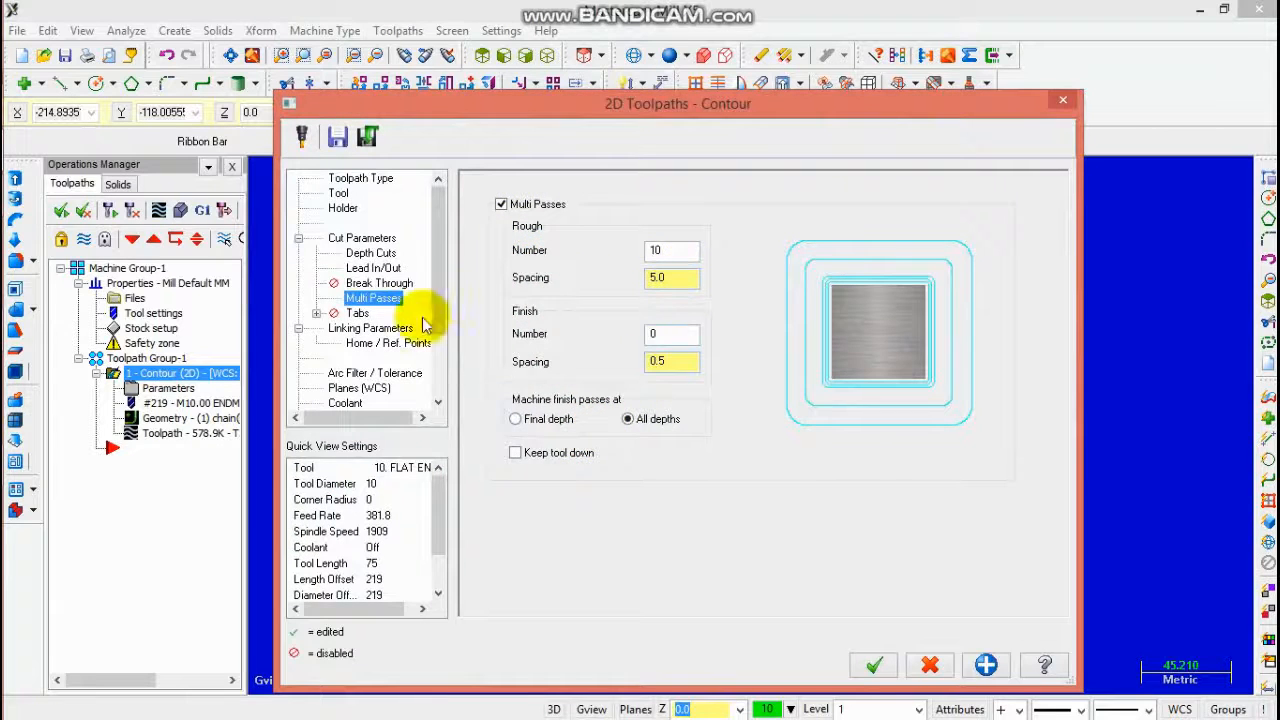
# Step: Change the incremental cutting depth in the contour toolpath's linking parameters
pyautogui.click(362, 329)
pyautogui.doubleClick(792, 553)
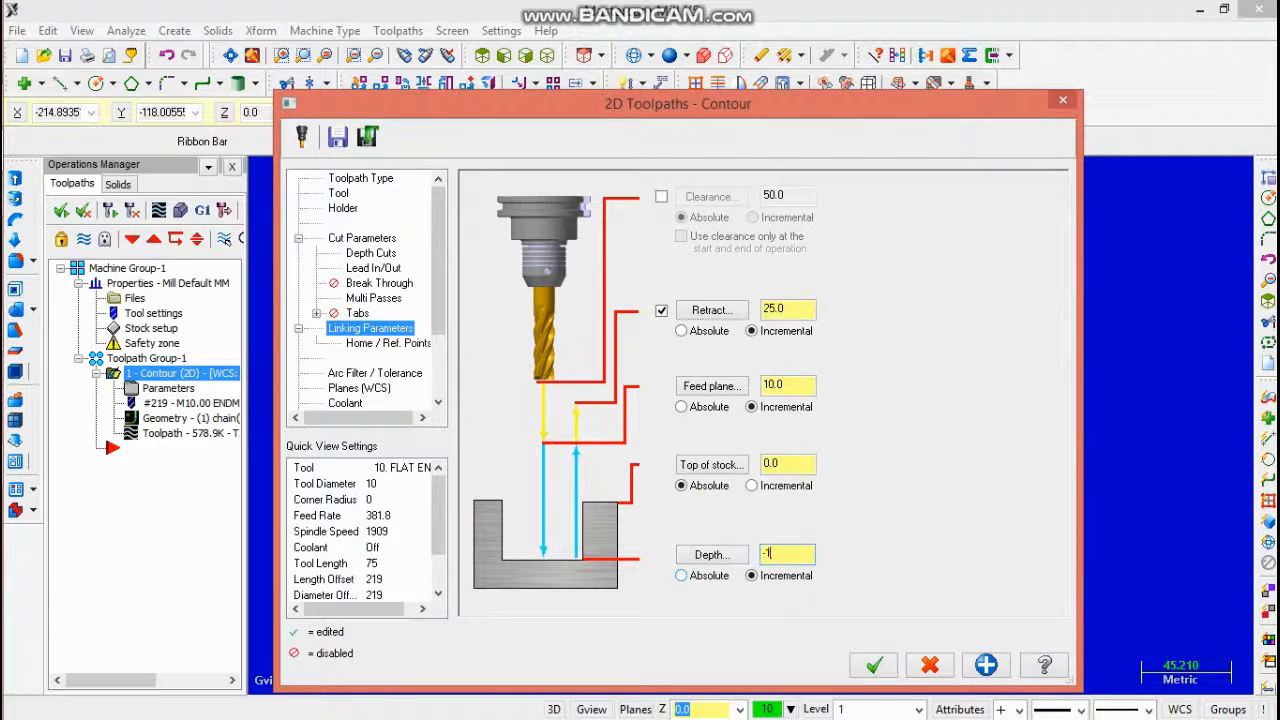
pyautogui.click(873, 665)
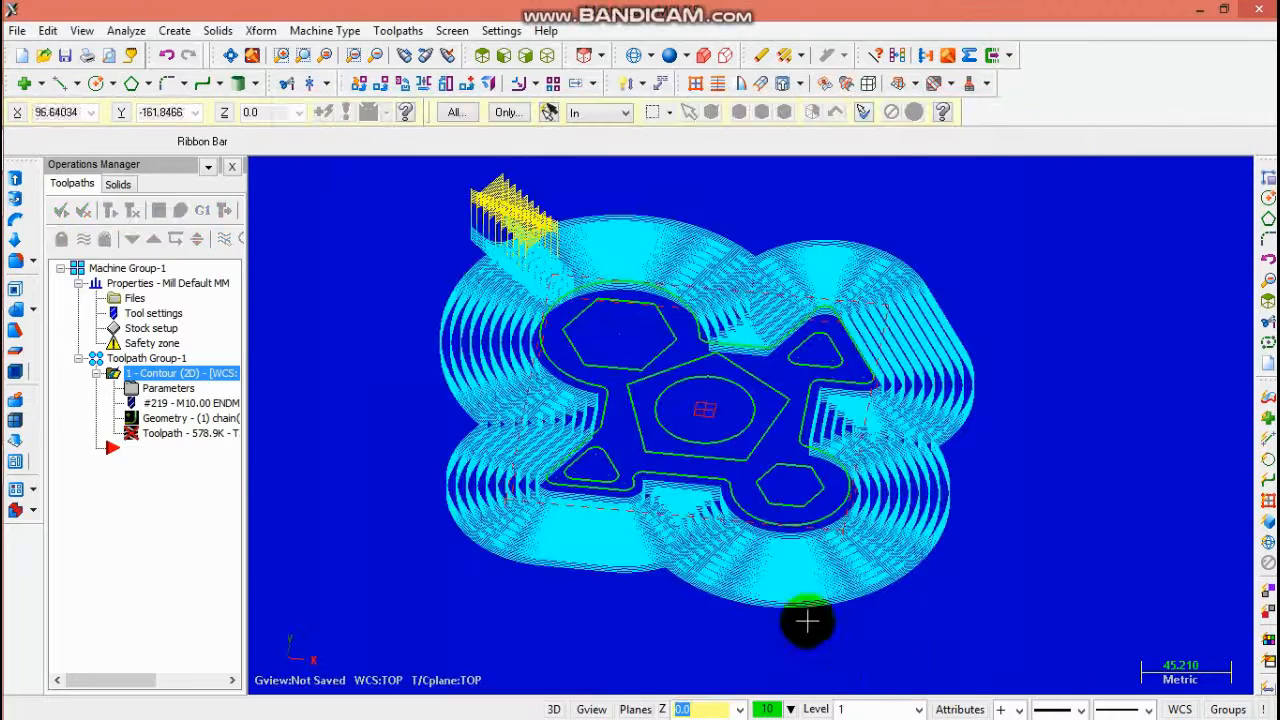
# Step: Regenerate the outer contour toolpath and run the Verify simulation to inspect the machined part
pyautogui.click(112, 210)
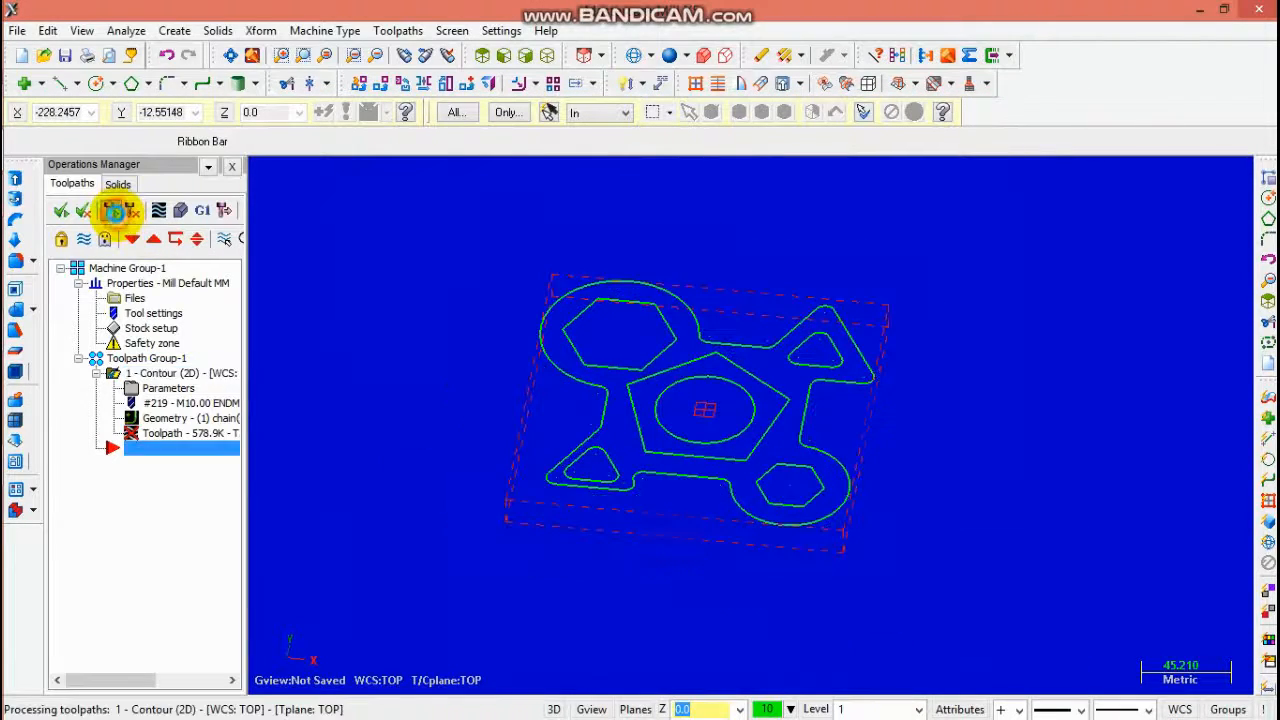
pyautogui.click(180, 210)
pyautogui.click(84, 115)
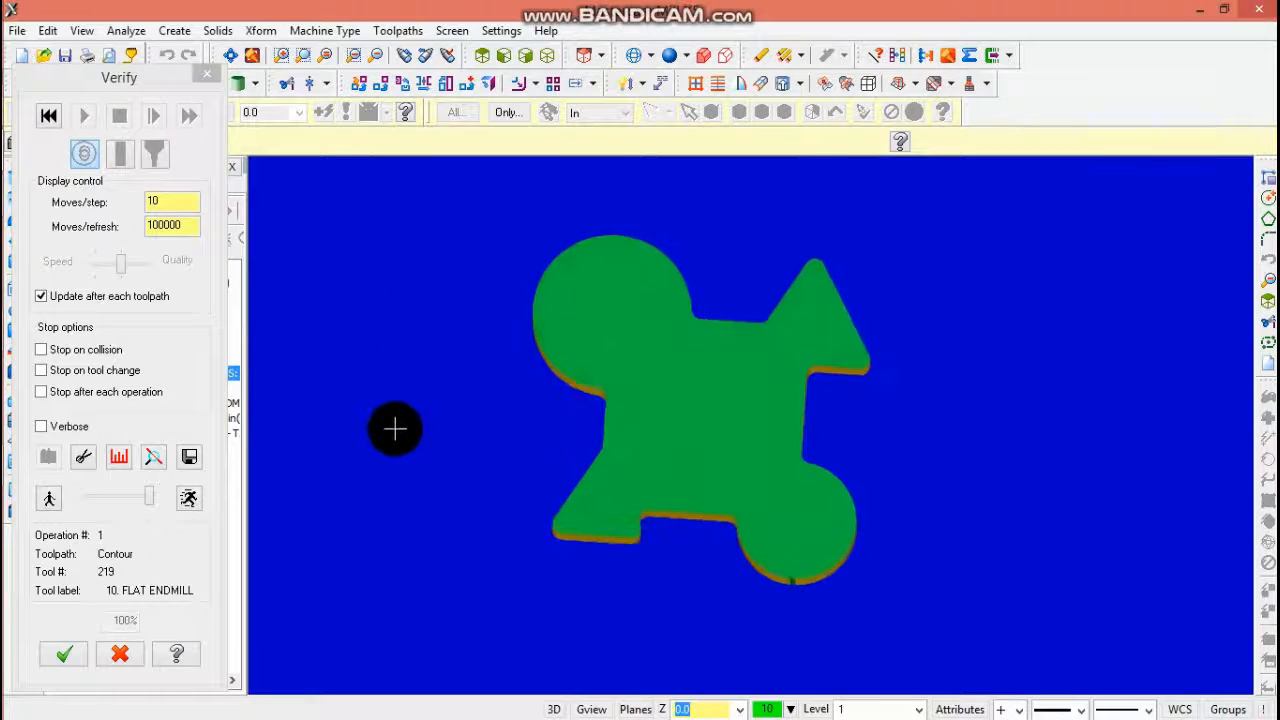
pyautogui.click(66, 653)
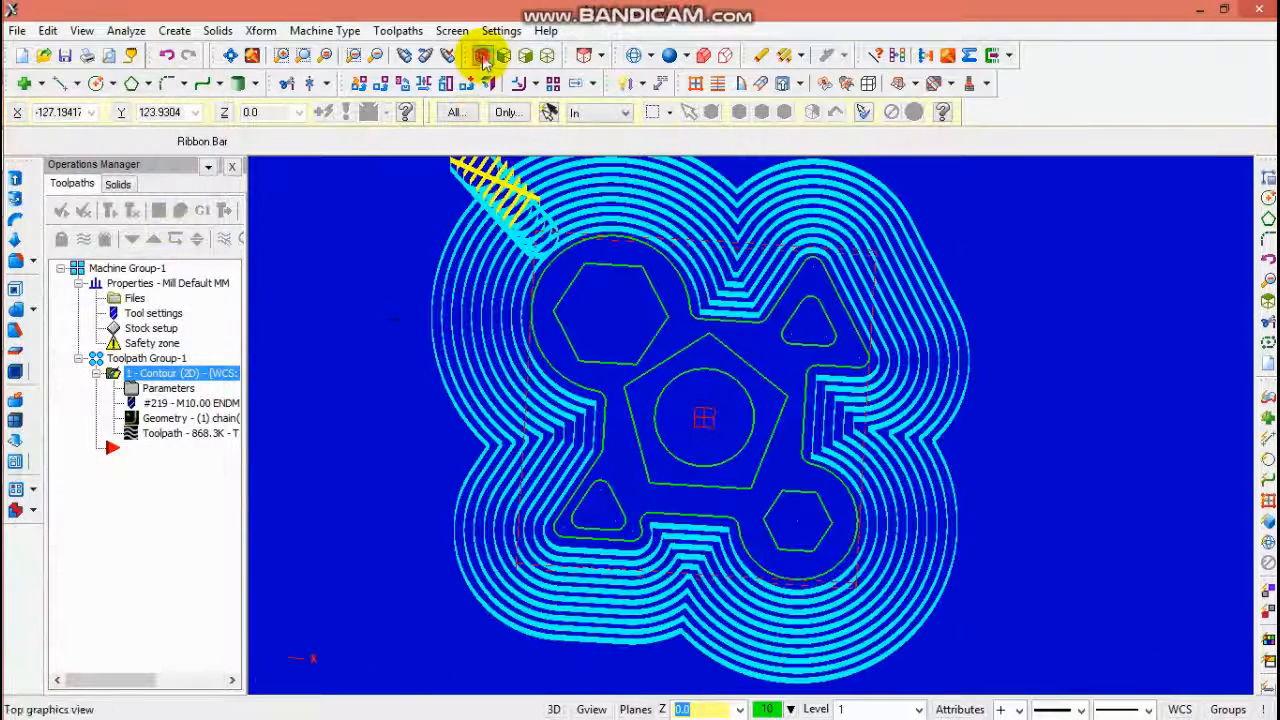
# Step: Start a second contour toolpath using the central pentagon as its chain
pyautogui.click(396, 31)
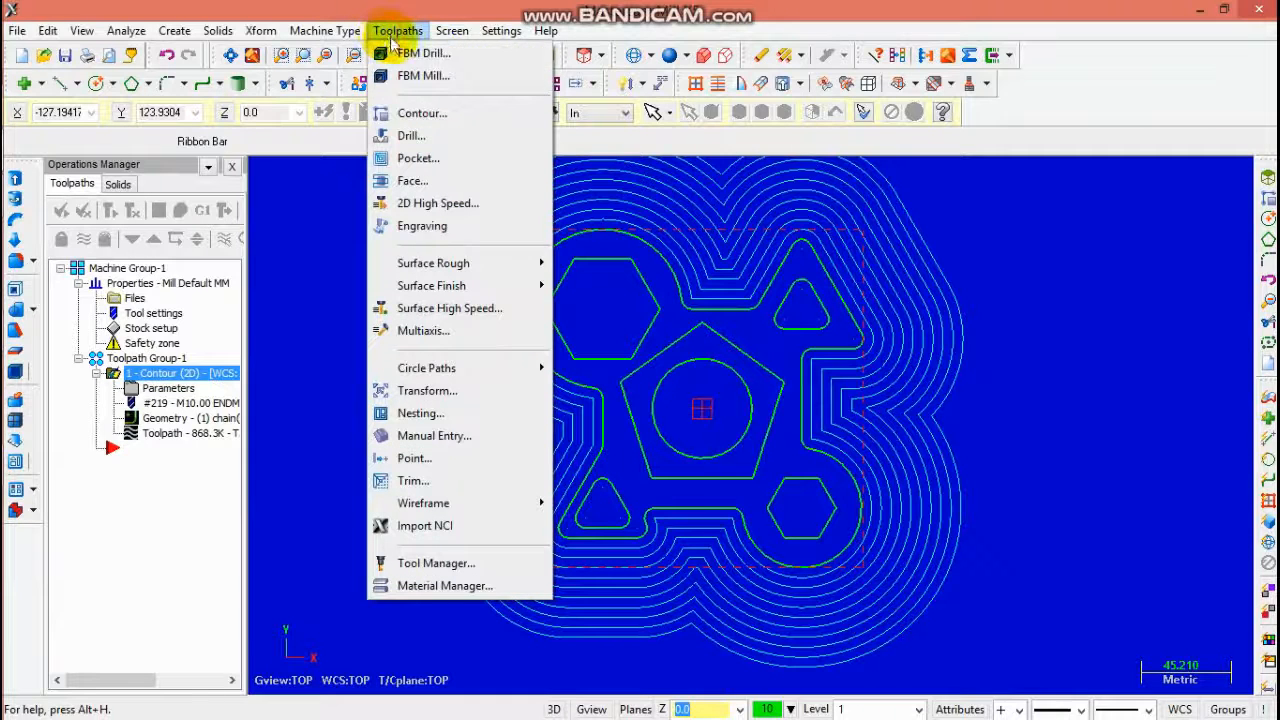
pyautogui.click(424, 115)
pyautogui.click(770, 415)
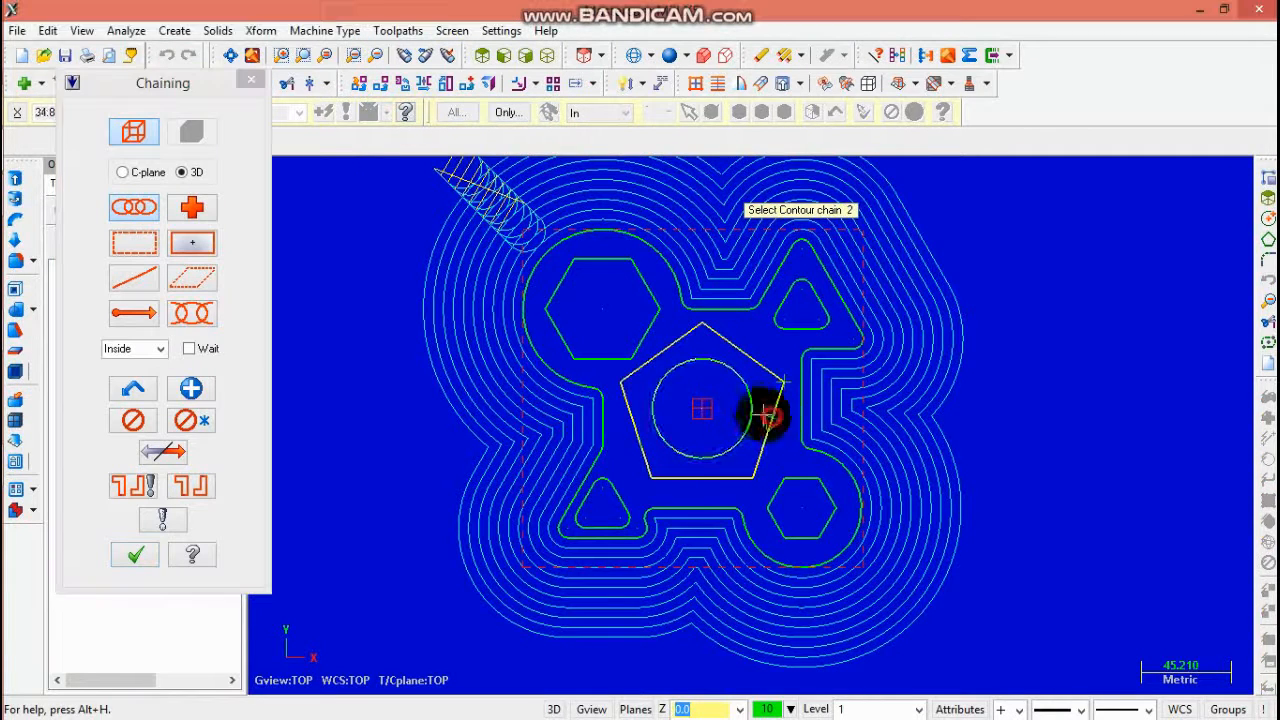
pyautogui.click(133, 554)
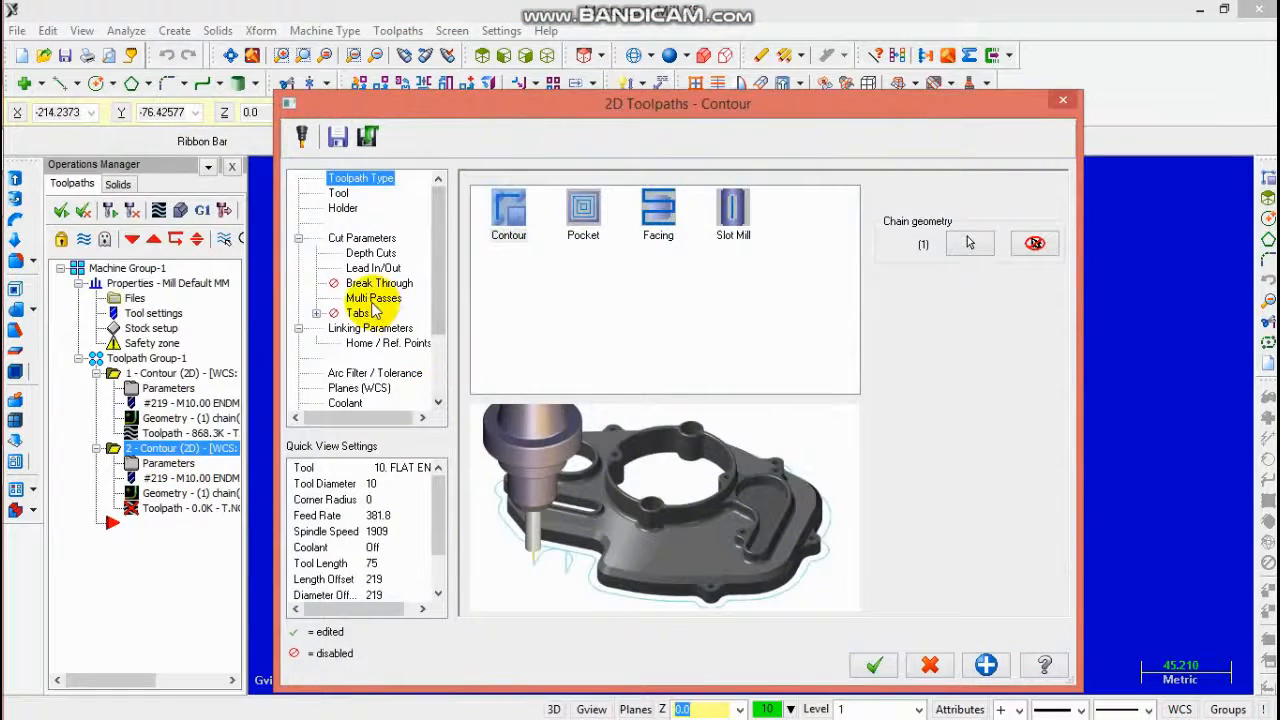
# Step: Turn off multi passes for the pentagon contour and set its incremental depth to -10 in the linking parameters
pyautogui.click(340, 194)
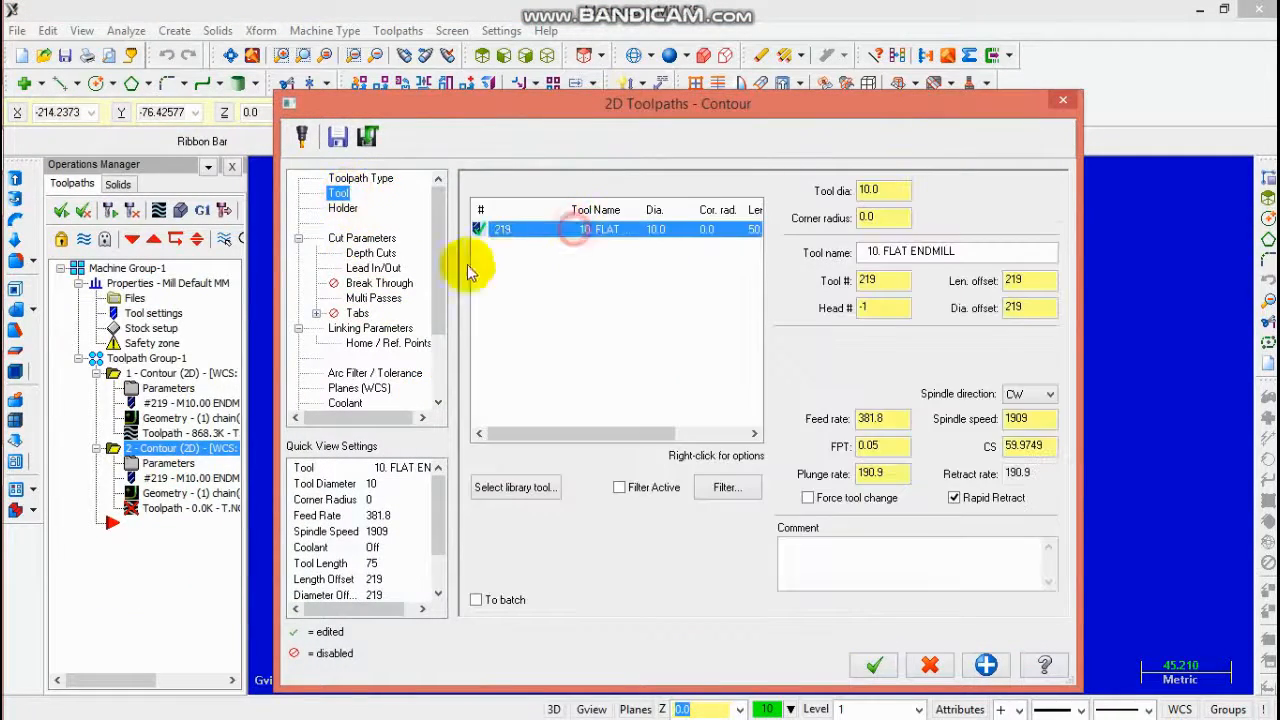
pyautogui.click(372, 298)
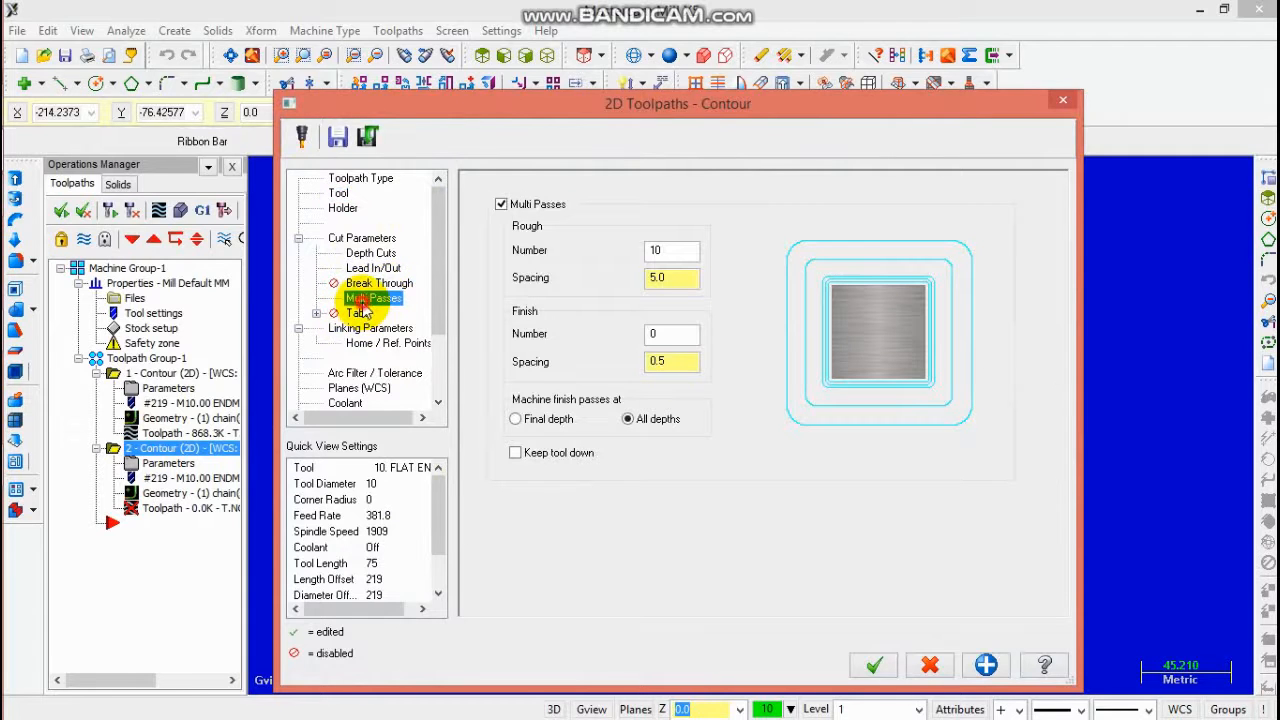
pyautogui.click(501, 204)
pyautogui.click(370, 328)
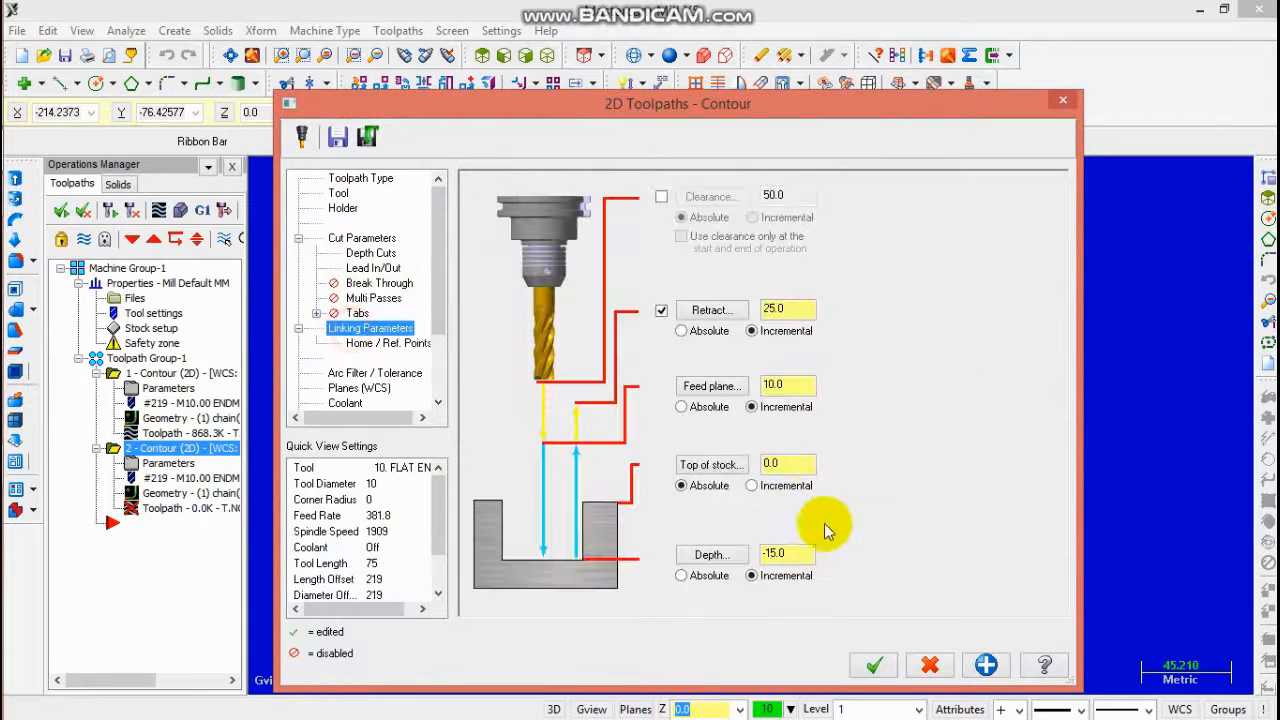
pyautogui.doubleClick(795, 551)
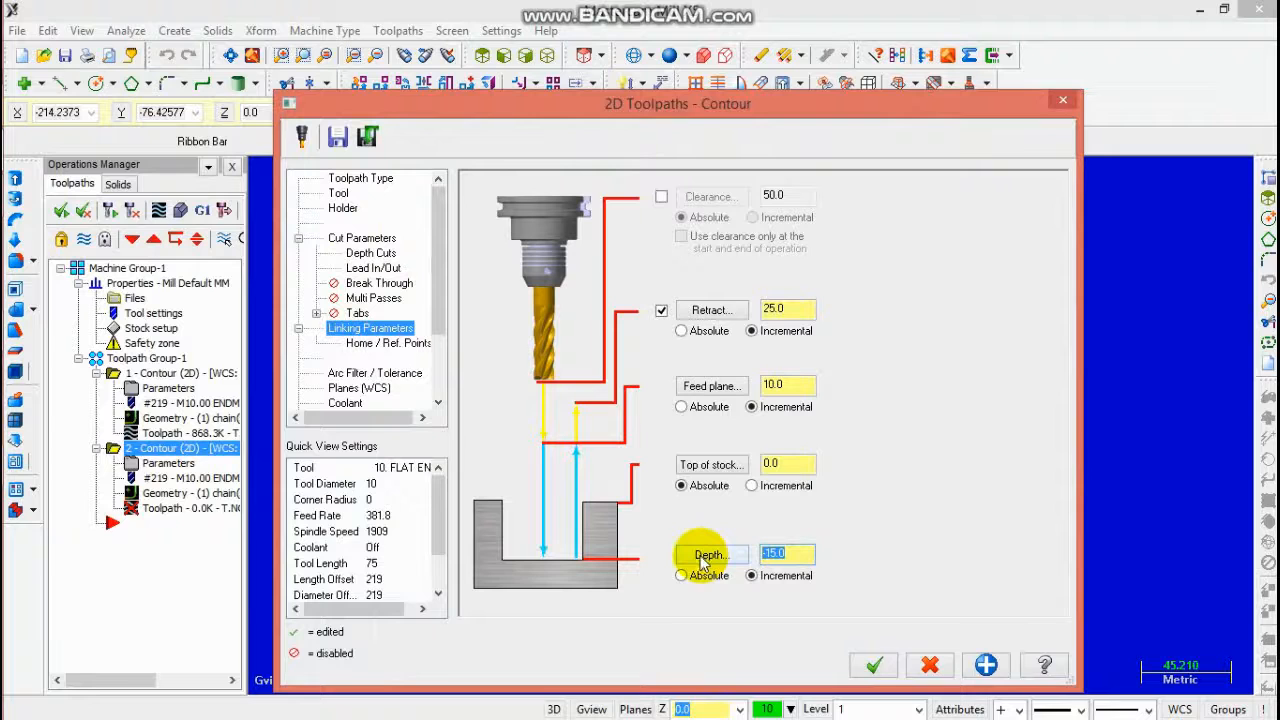
pyautogui.write('-1')
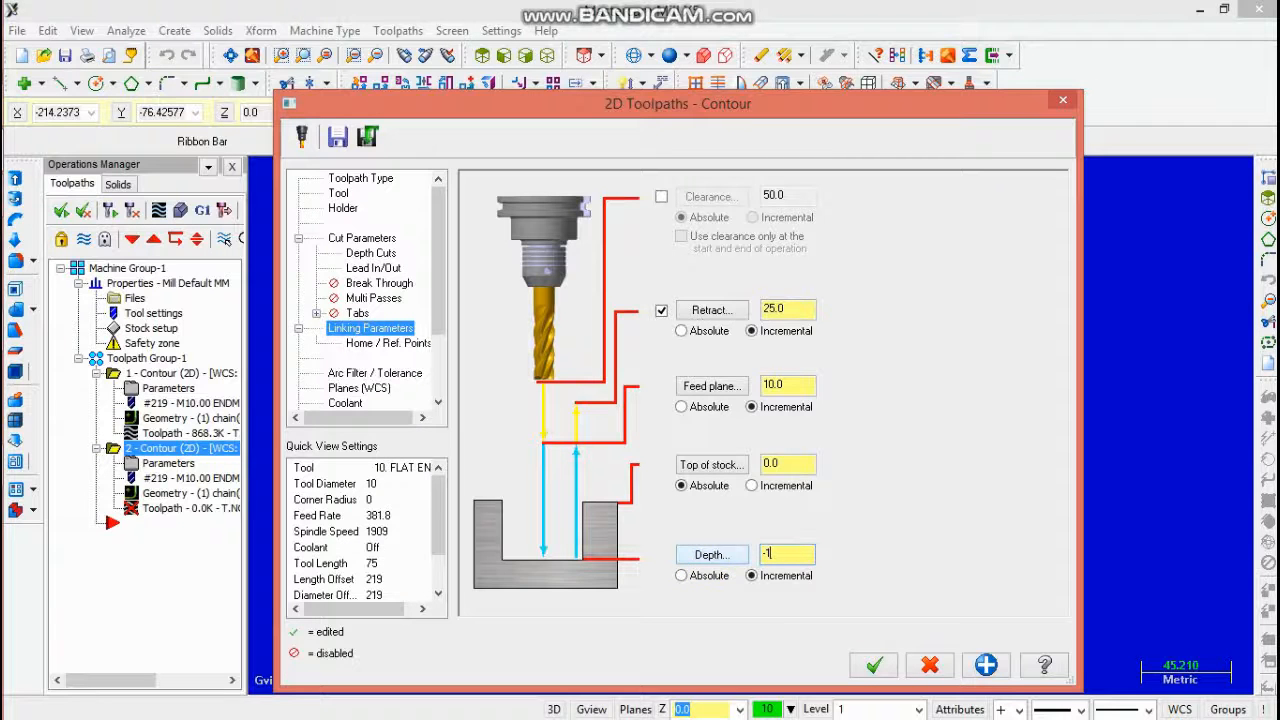
pyautogui.write('0')
pyautogui.click(872, 668)
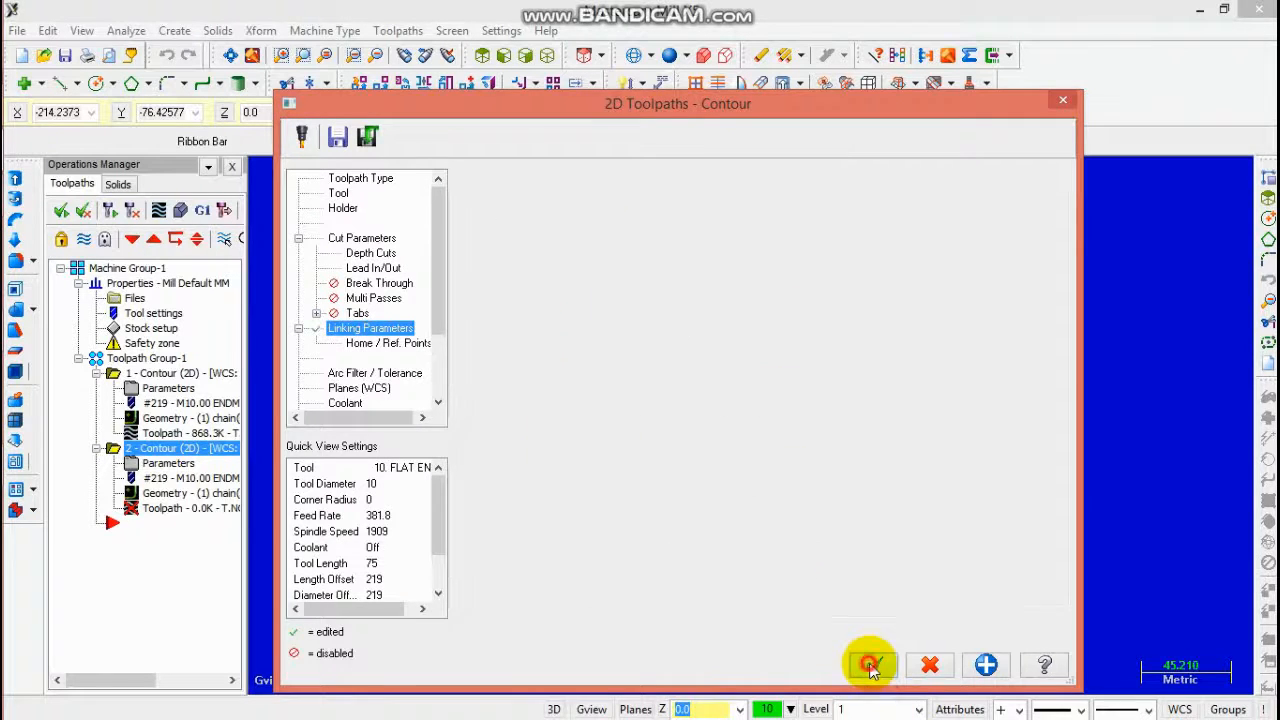
# Step: Turn multi passes back on for the pentagon contour and regenerate its toolpath
pyautogui.click(166, 464)
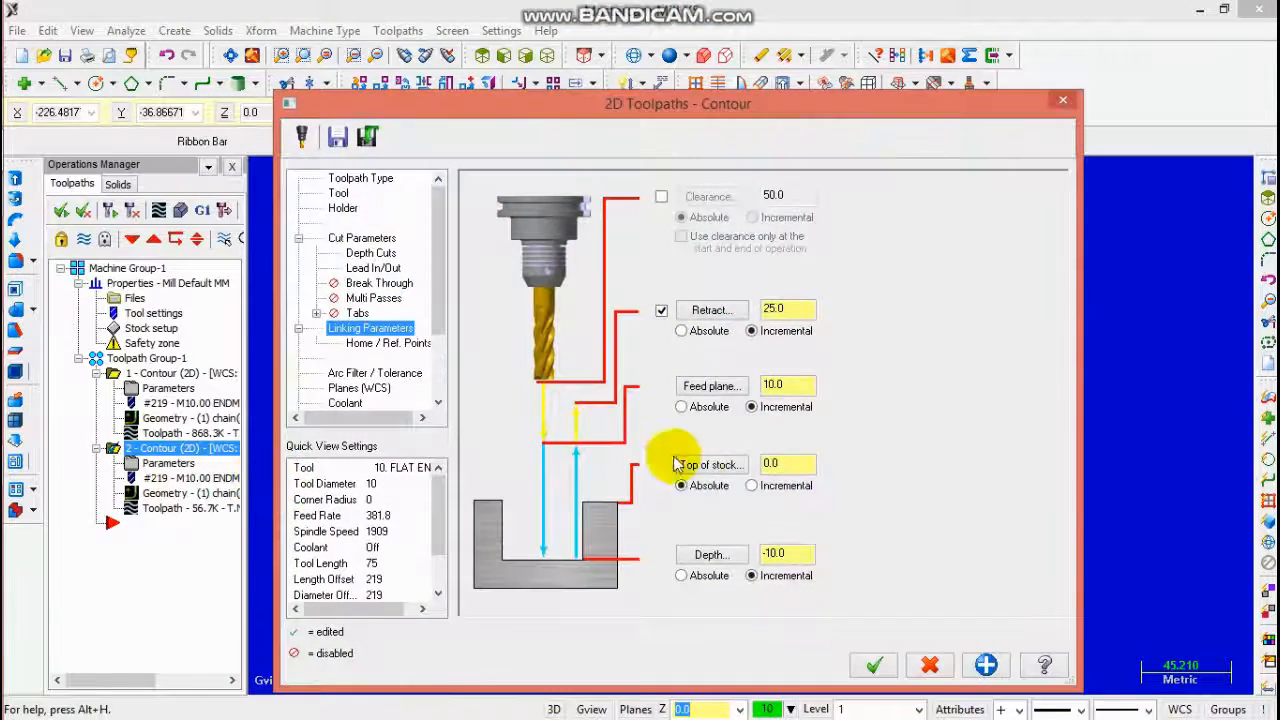
pyautogui.click(365, 298)
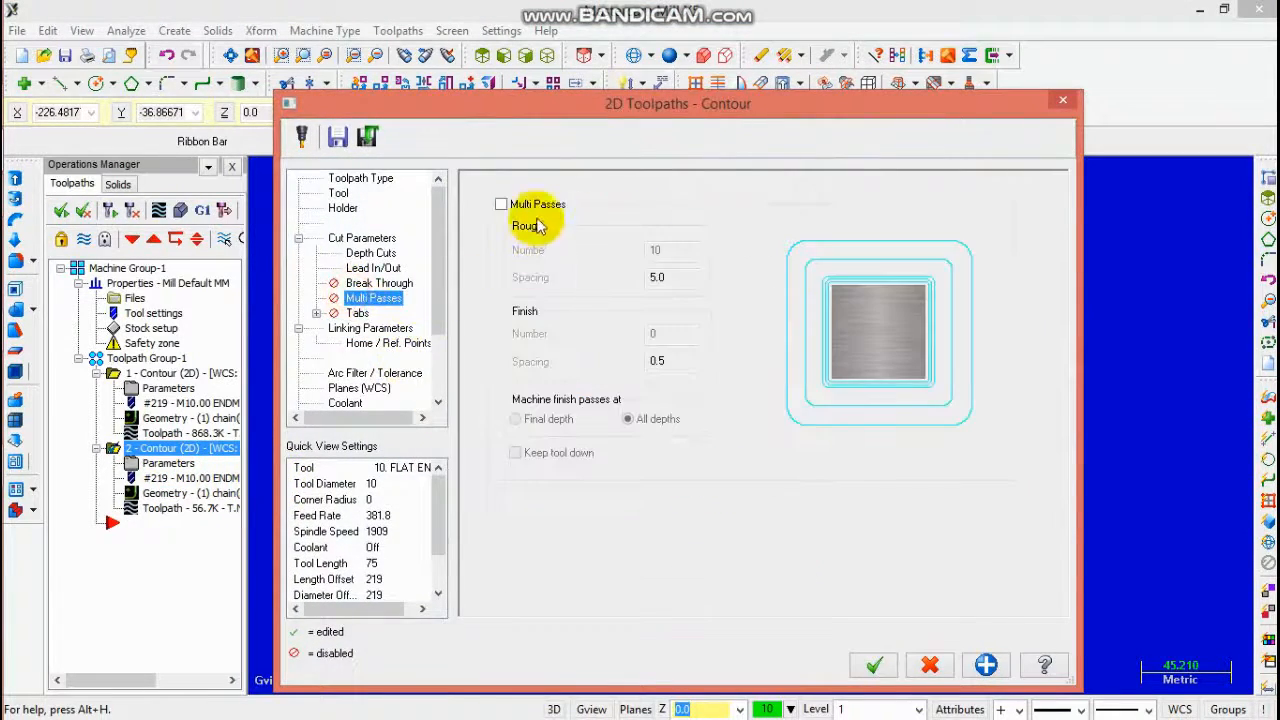
pyautogui.click(530, 204)
pyautogui.click(874, 665)
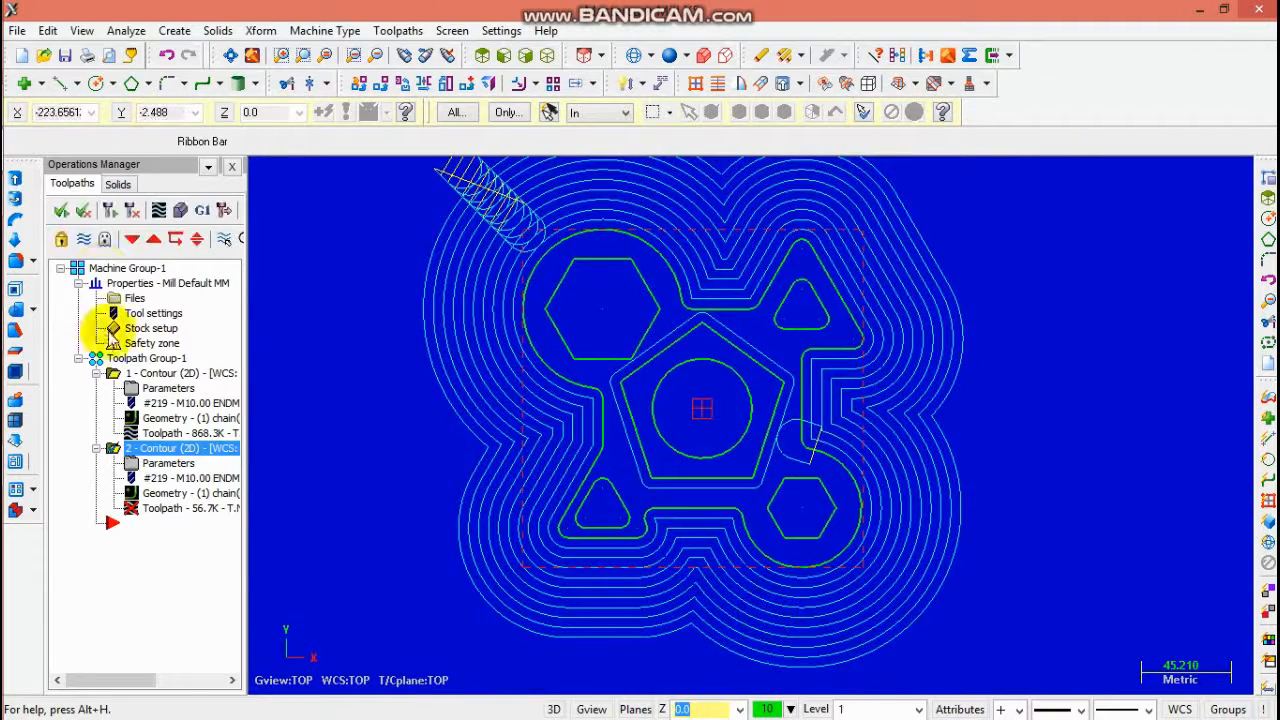
pyautogui.click(110, 210)
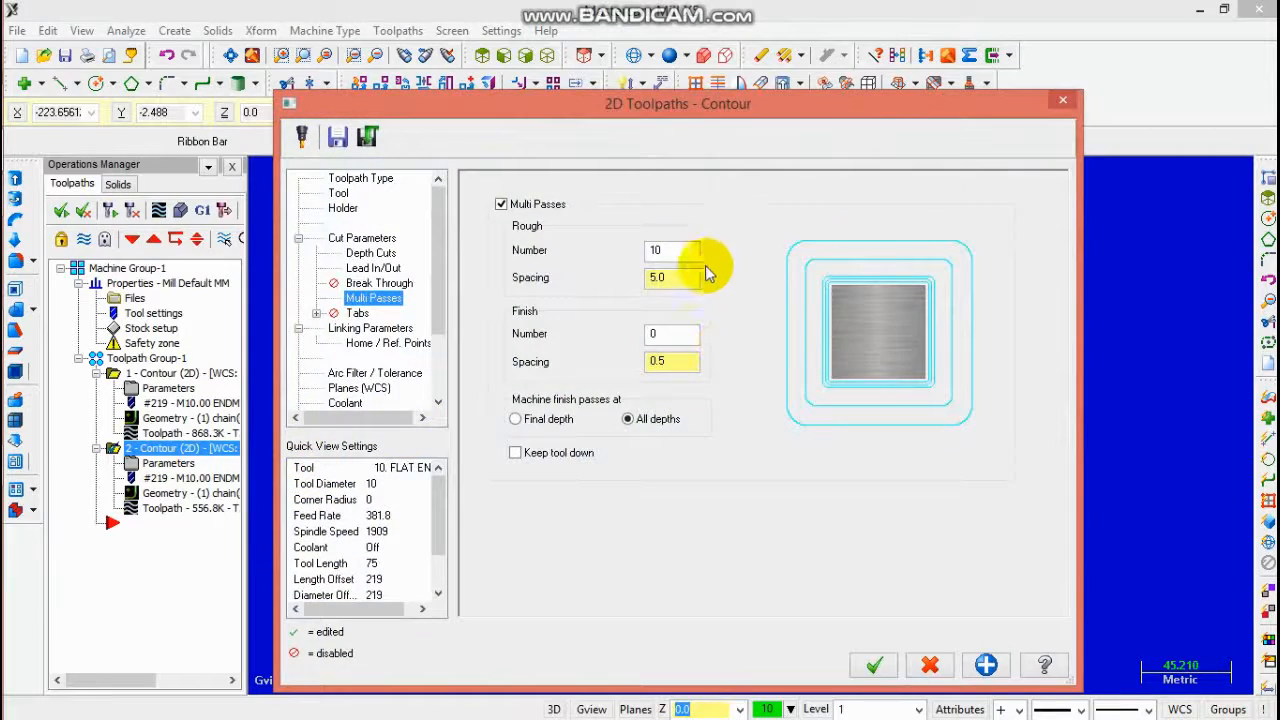
# Step: Increase the number of rough multi passes of the pentagon contour and regenerate its toolpath
pyautogui.doubleClick(686, 251)
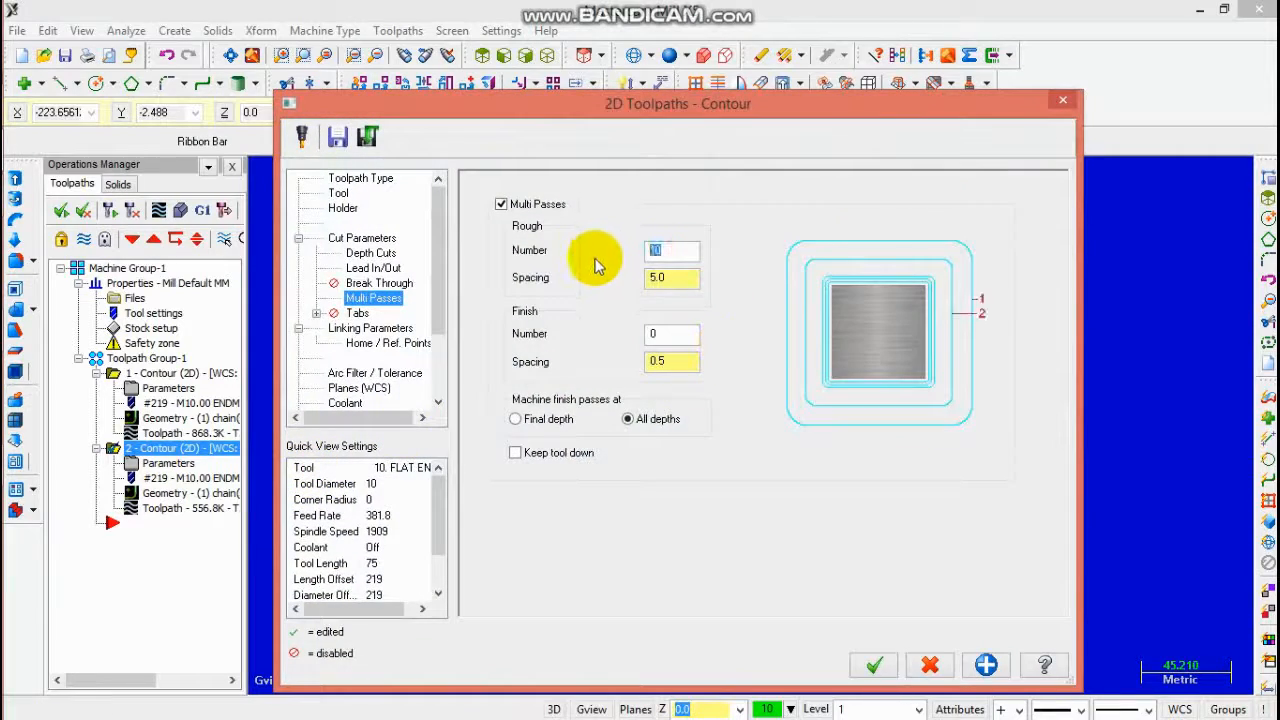
pyautogui.click(878, 666)
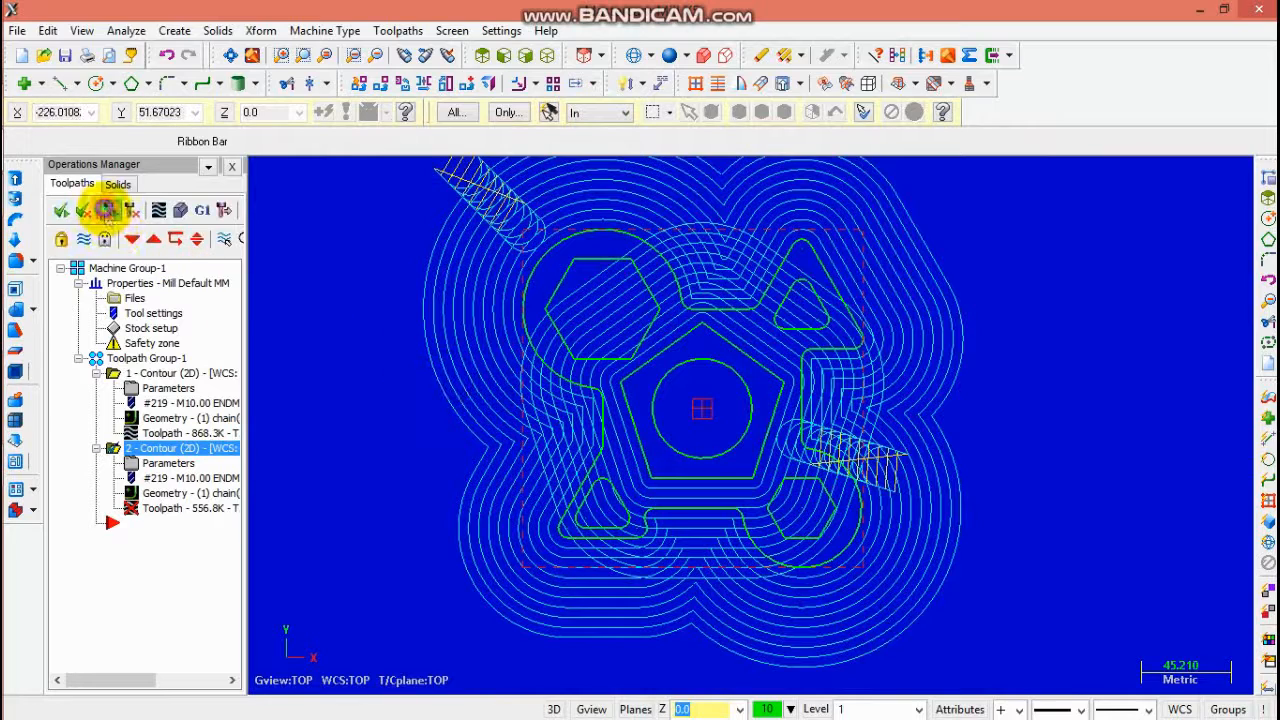
pyautogui.click(106, 210)
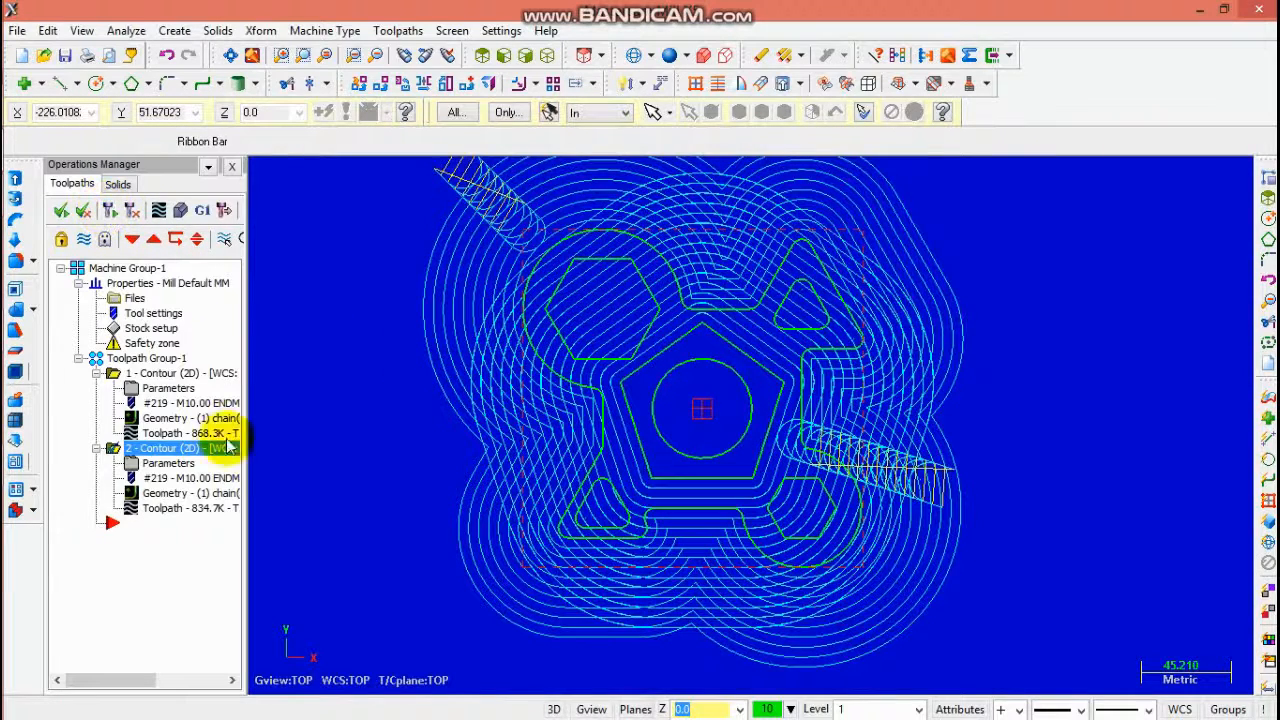
# Step: Set the pentagon contour's number of rough multi passes to 17 and regenerate its toolpath
pyautogui.click(165, 465)
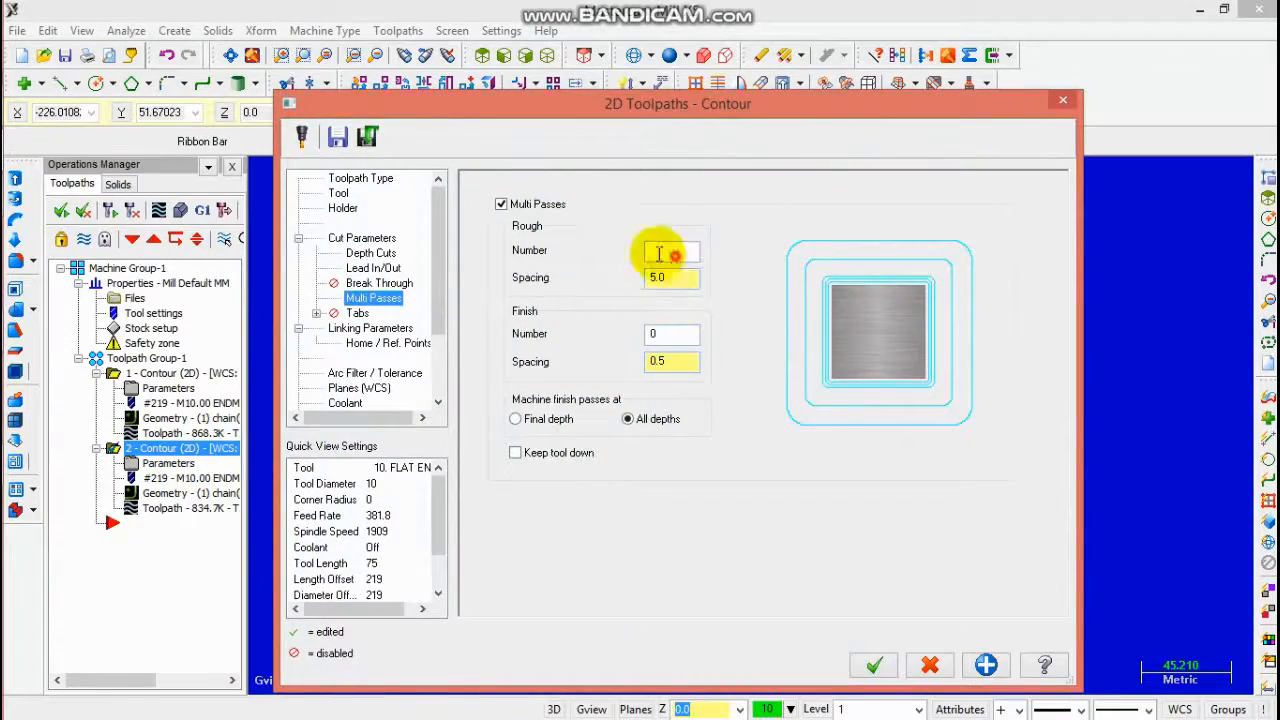
pyautogui.doubleClick(659, 254)
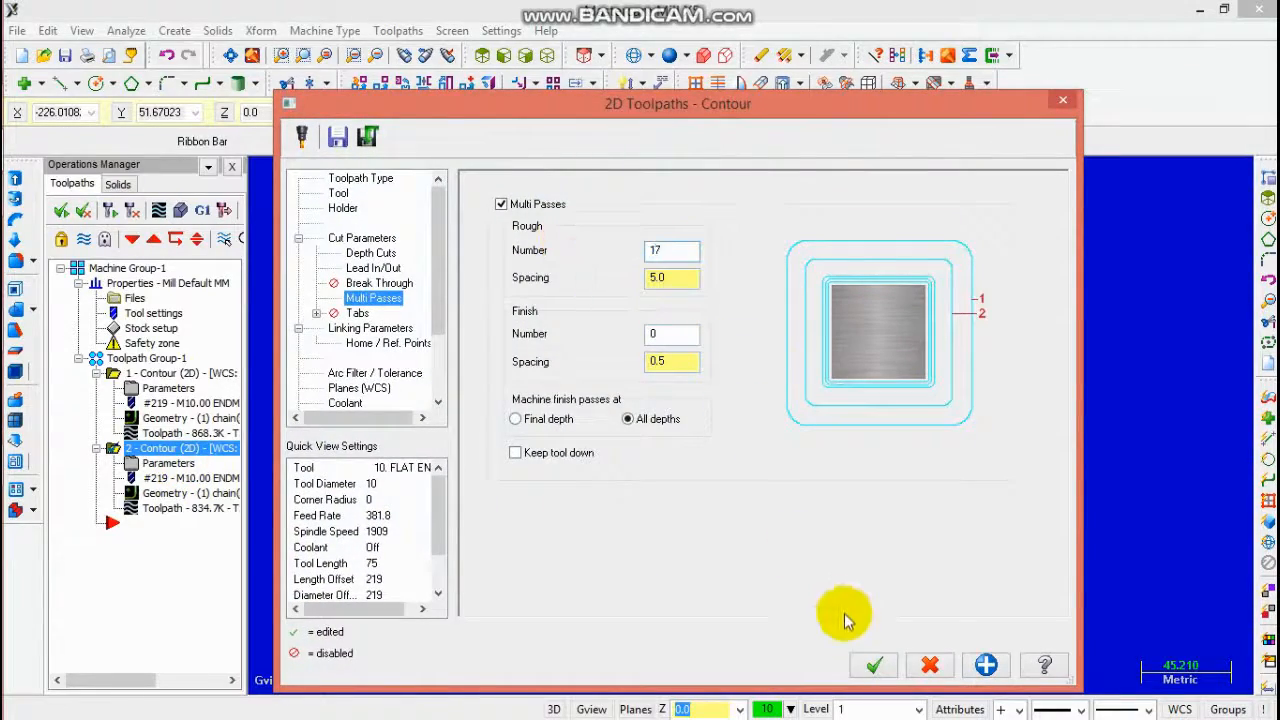
pyautogui.click(870, 665)
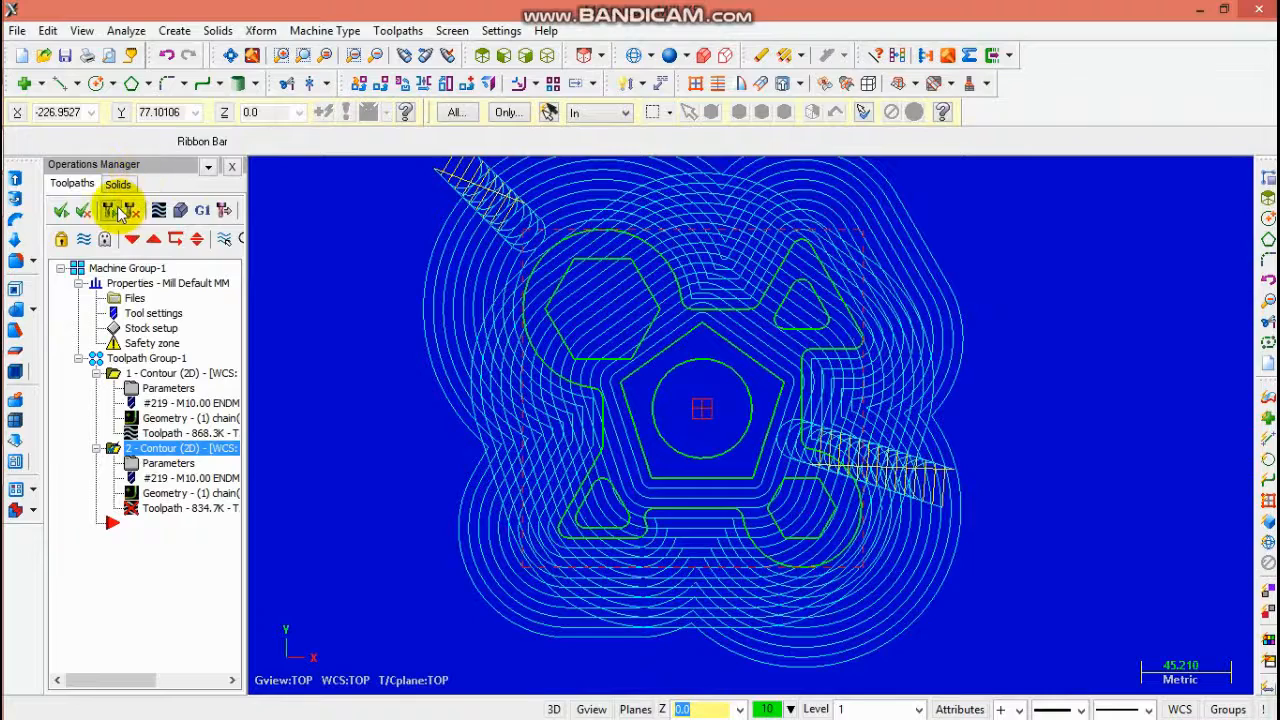
pyautogui.click(119, 212)
# Step: Run the Verify simulation of the pentagon contour toolpath and inspect the machined stock in 3D
pyautogui.click(186, 212)
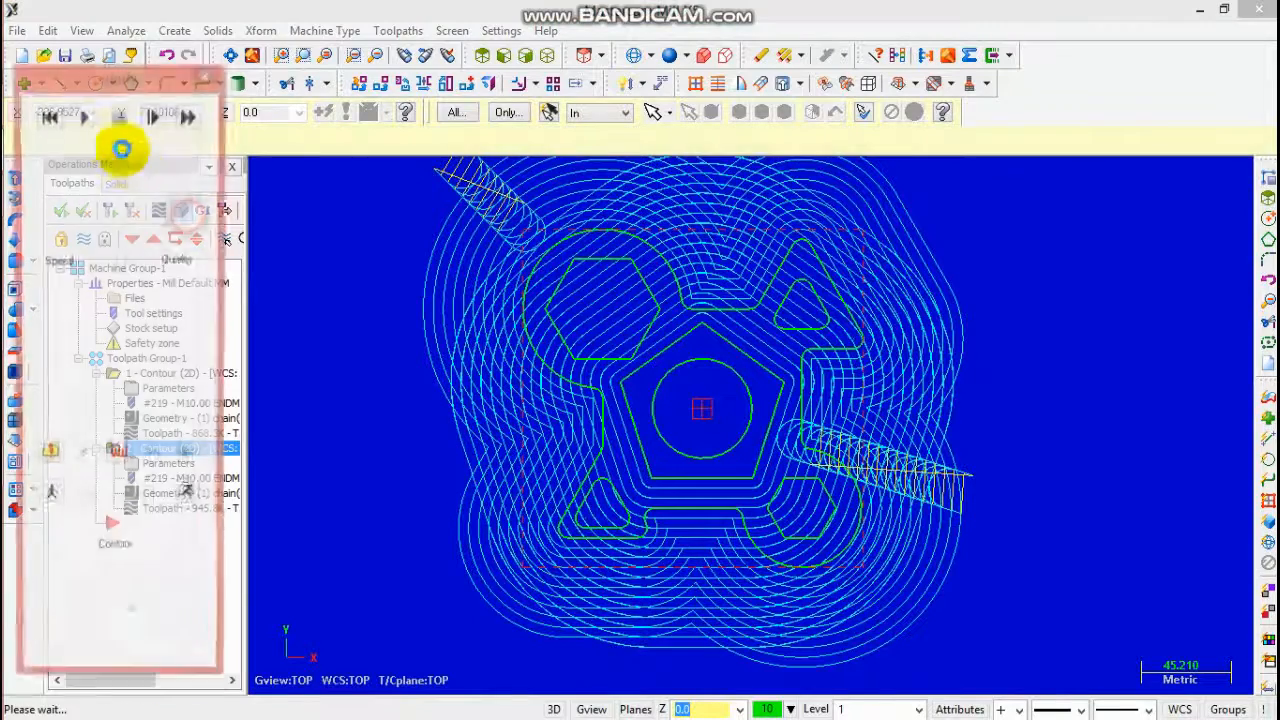
pyautogui.click(84, 115)
pyautogui.moveTo(439, 329); pyautogui.dragTo(414, 340)
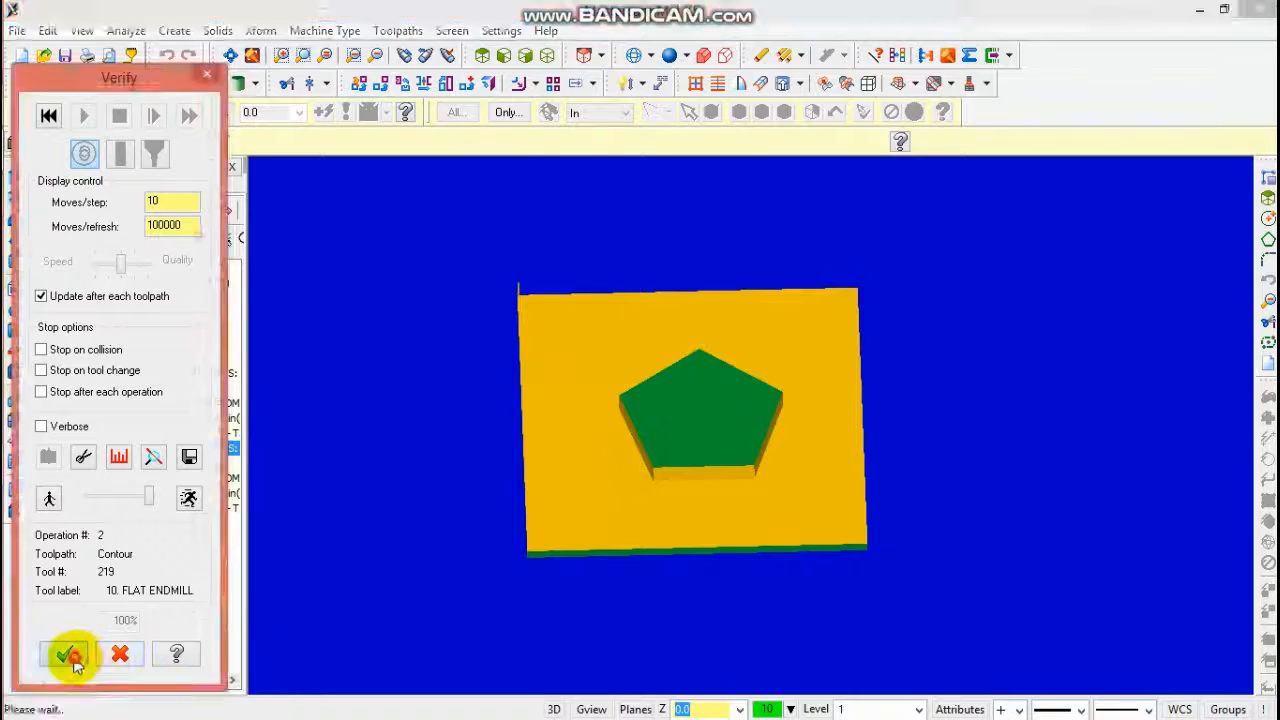
pyautogui.click(64, 654)
# Step: Start a third contour toolpath using the circle inside the central pentagon as its chain
pyautogui.click(486, 55)
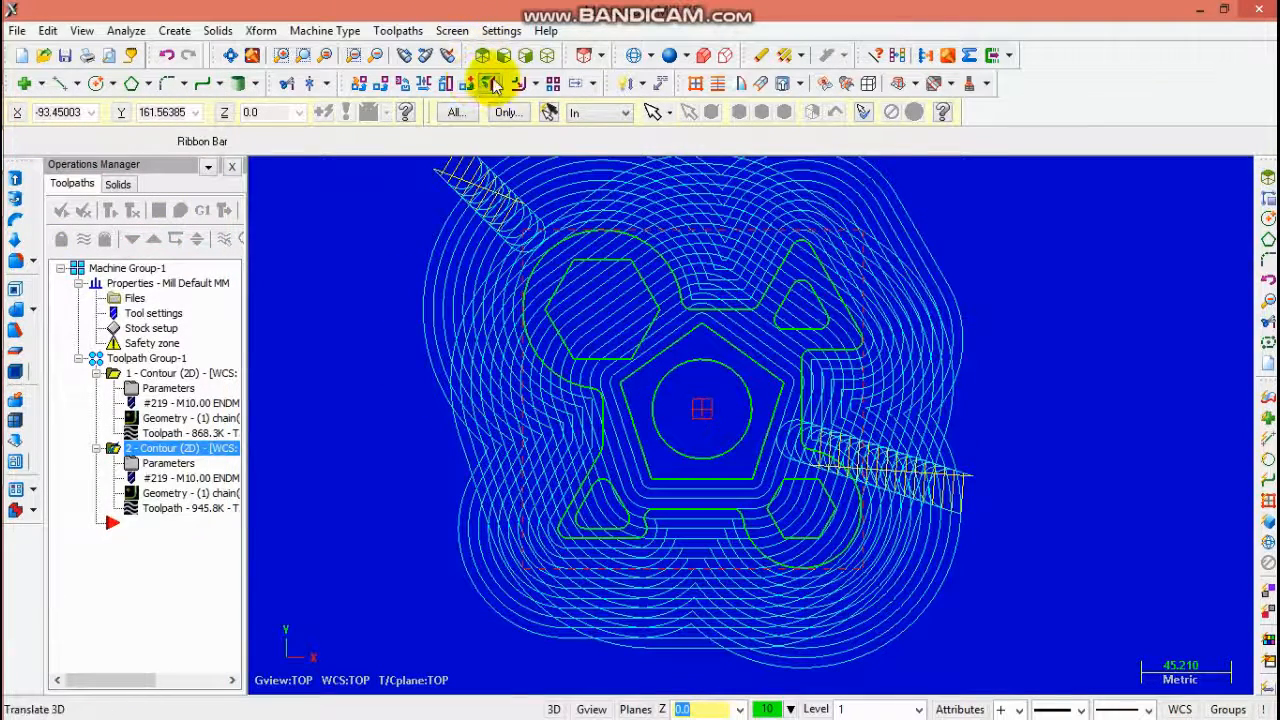
pyautogui.click(405, 35)
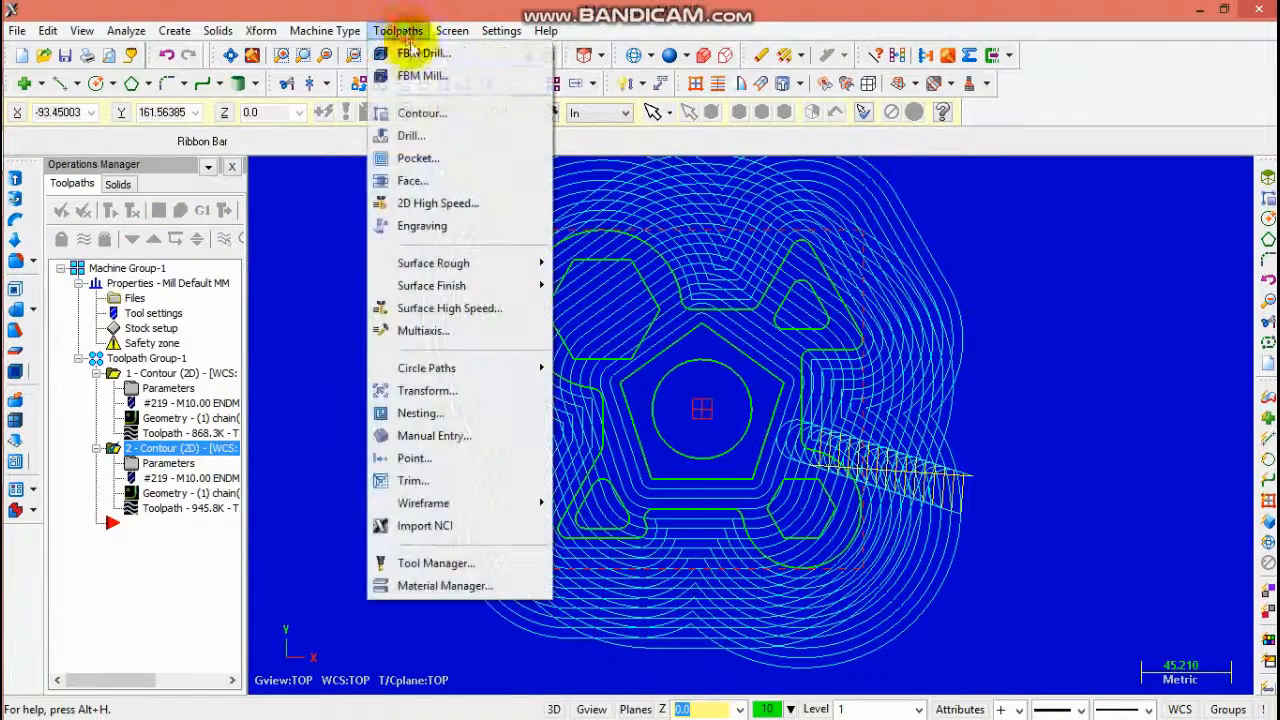
pyautogui.click(425, 112)
pyautogui.click(749, 380)
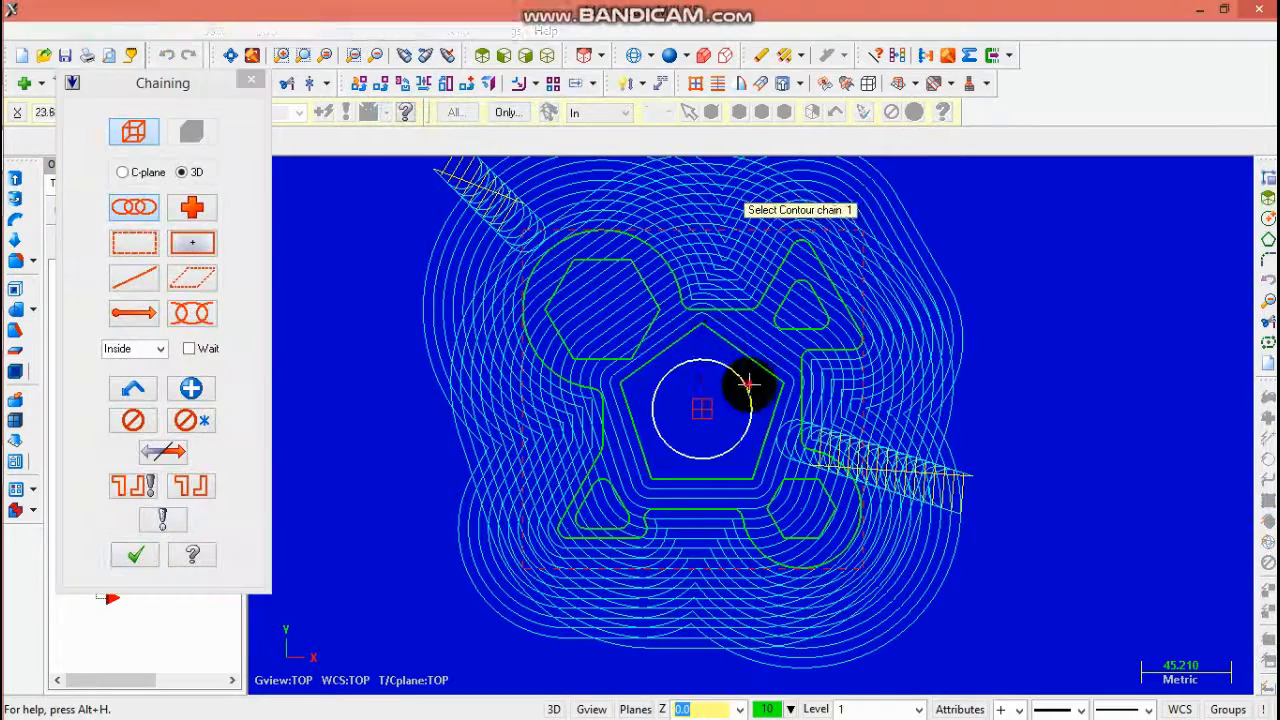
pyautogui.click(146, 564)
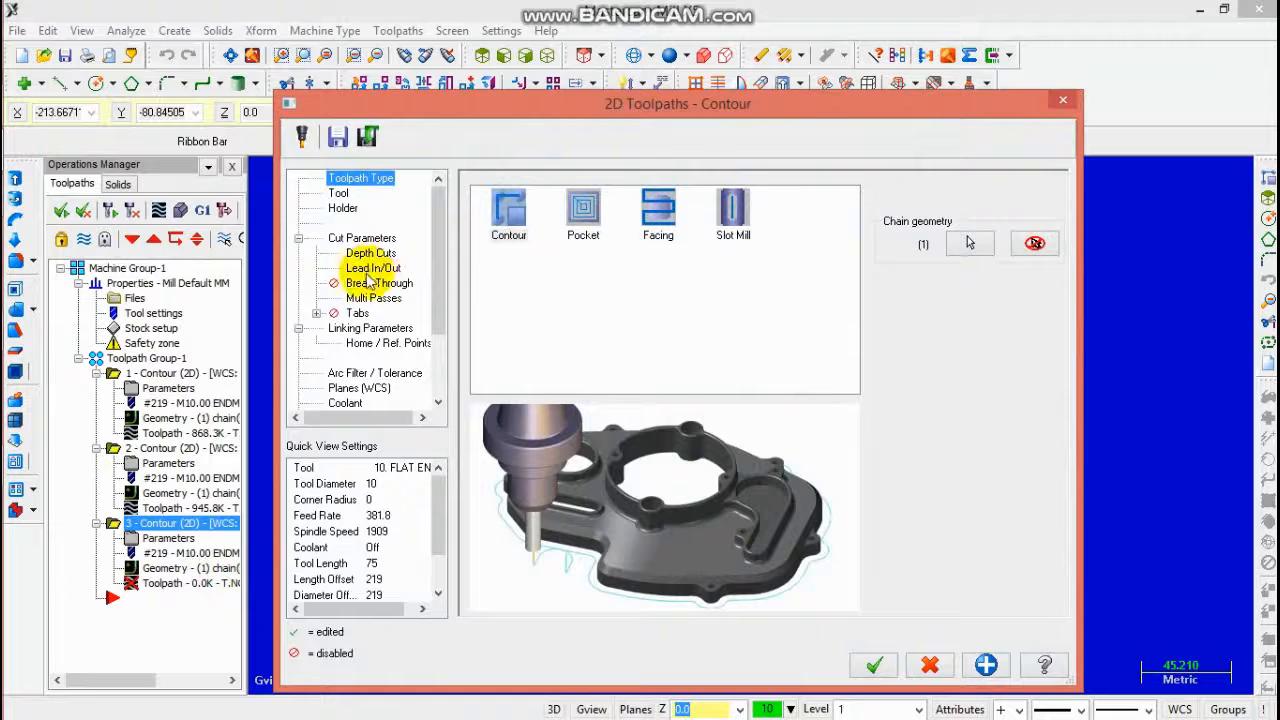
# Step: Turn off multi passes for the circle contour and set its incremental depth to -5 in the linking parameters
pyautogui.click(370, 299)
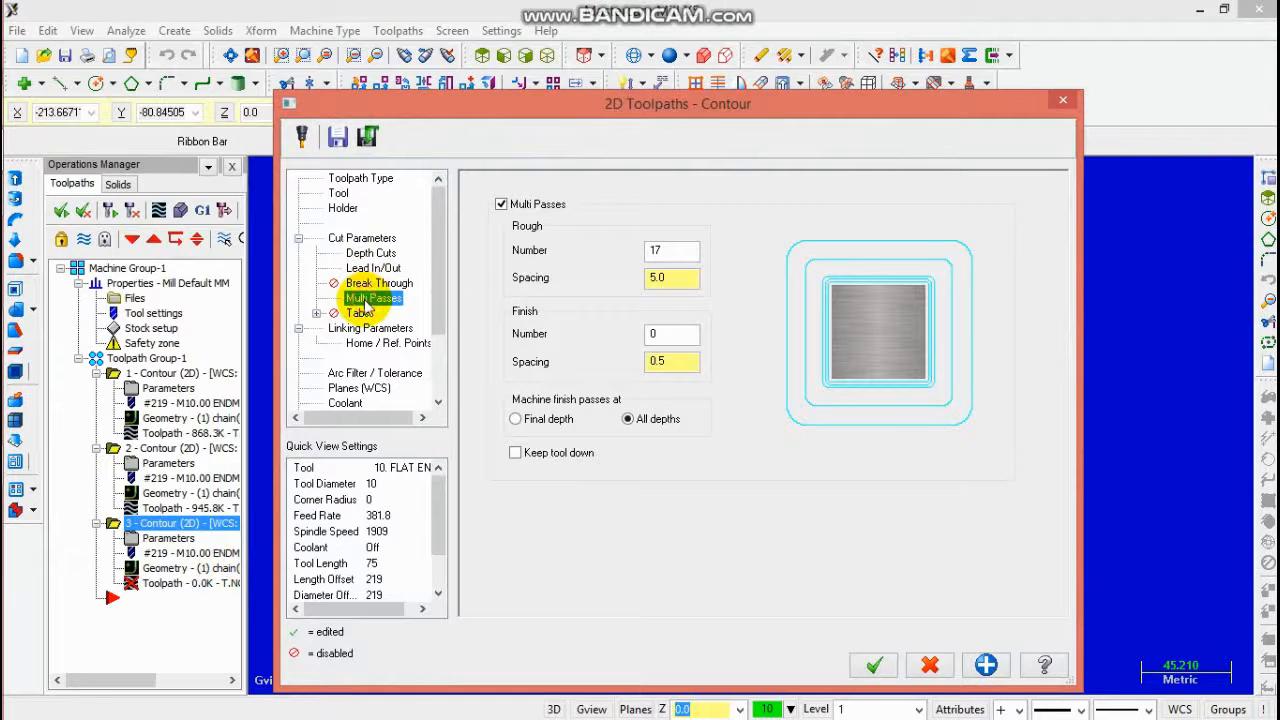
pyautogui.click(501, 204)
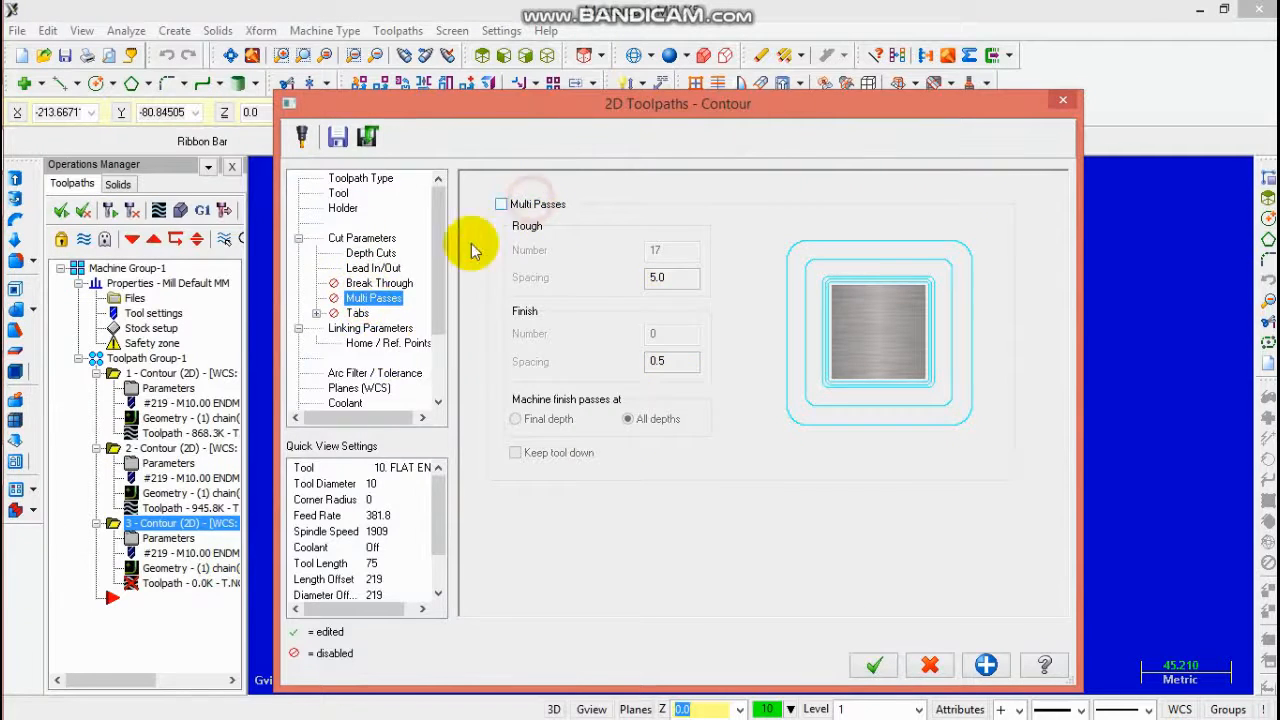
pyautogui.click(355, 330)
pyautogui.moveTo(810, 555); pyautogui.dragTo(693, 563)
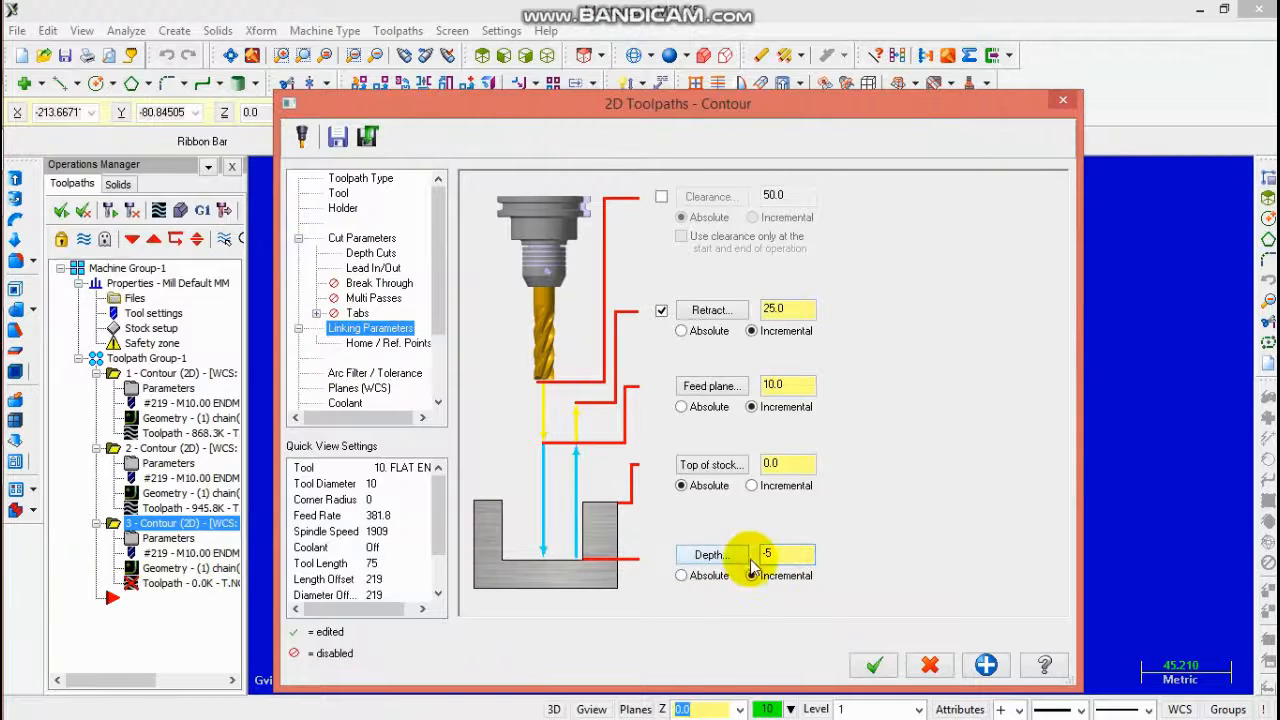
pyautogui.click(873, 665)
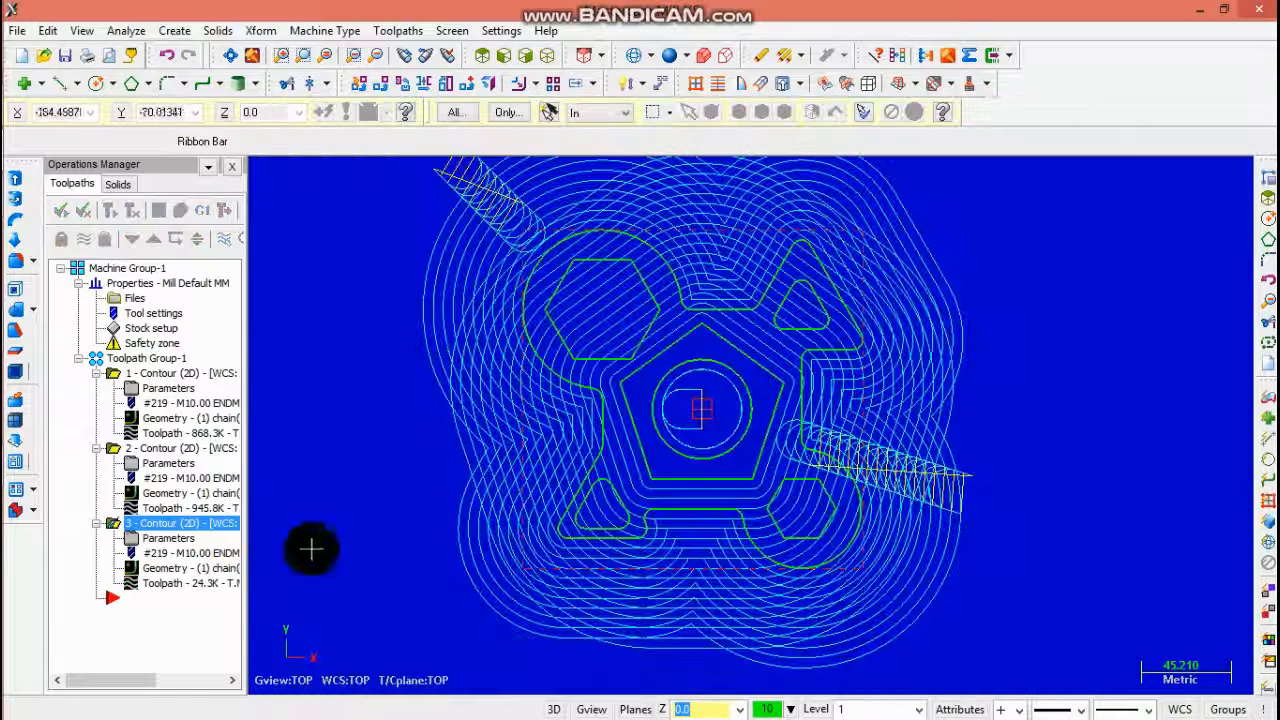
# Step: Turn multi passes back on for the circle contour, set its compensation direction to Right and regenerate the toolpath
pyautogui.click(180, 540)
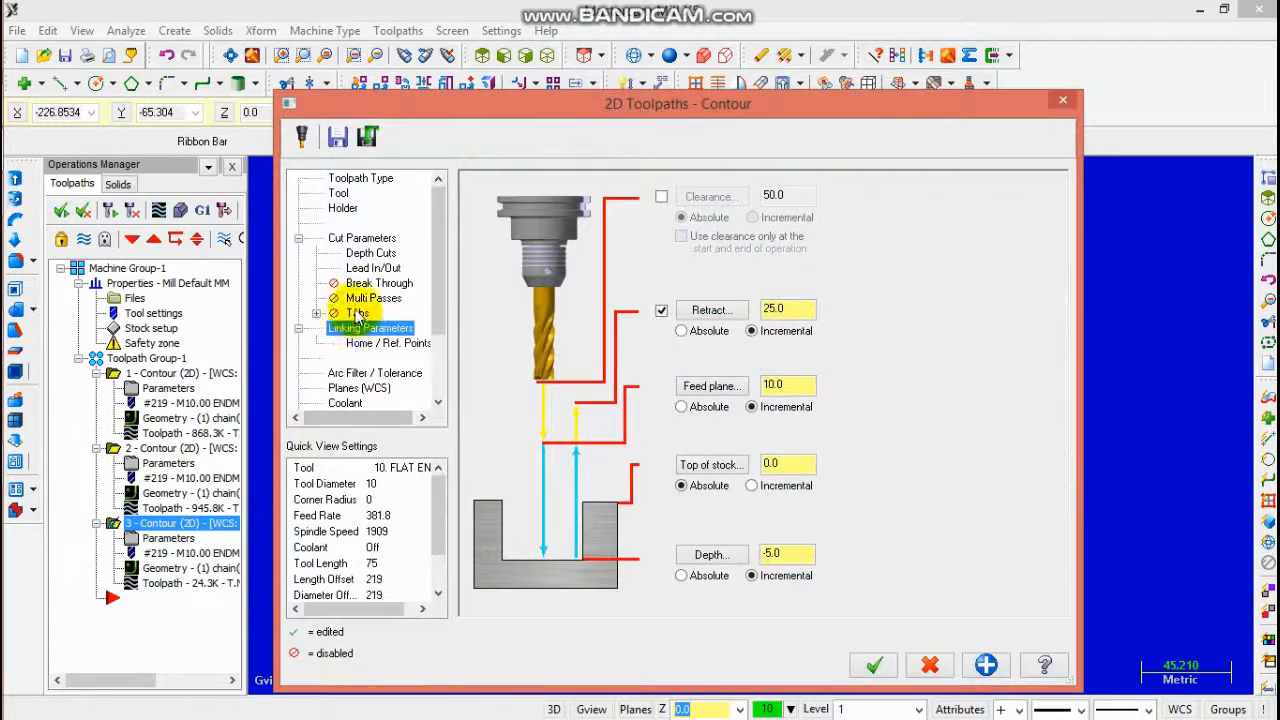
pyautogui.click(373, 298)
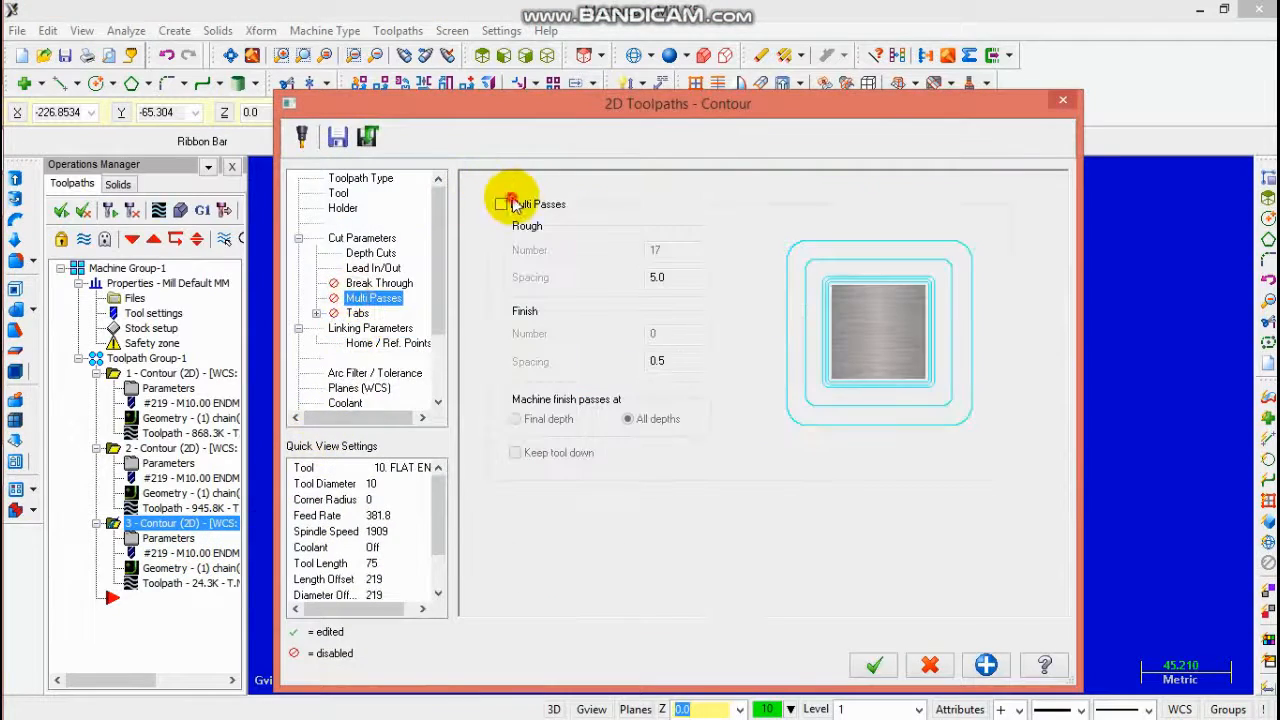
pyautogui.click(500, 206)
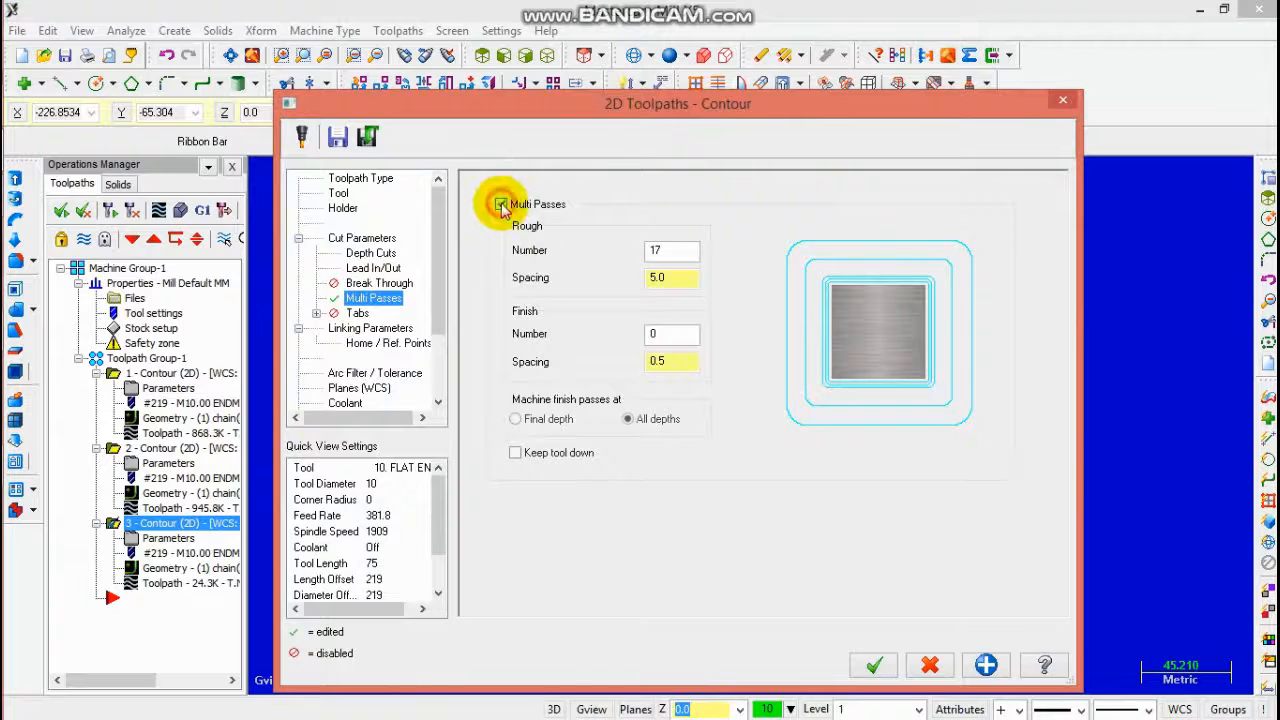
pyautogui.click(362, 253)
pyautogui.click(368, 240)
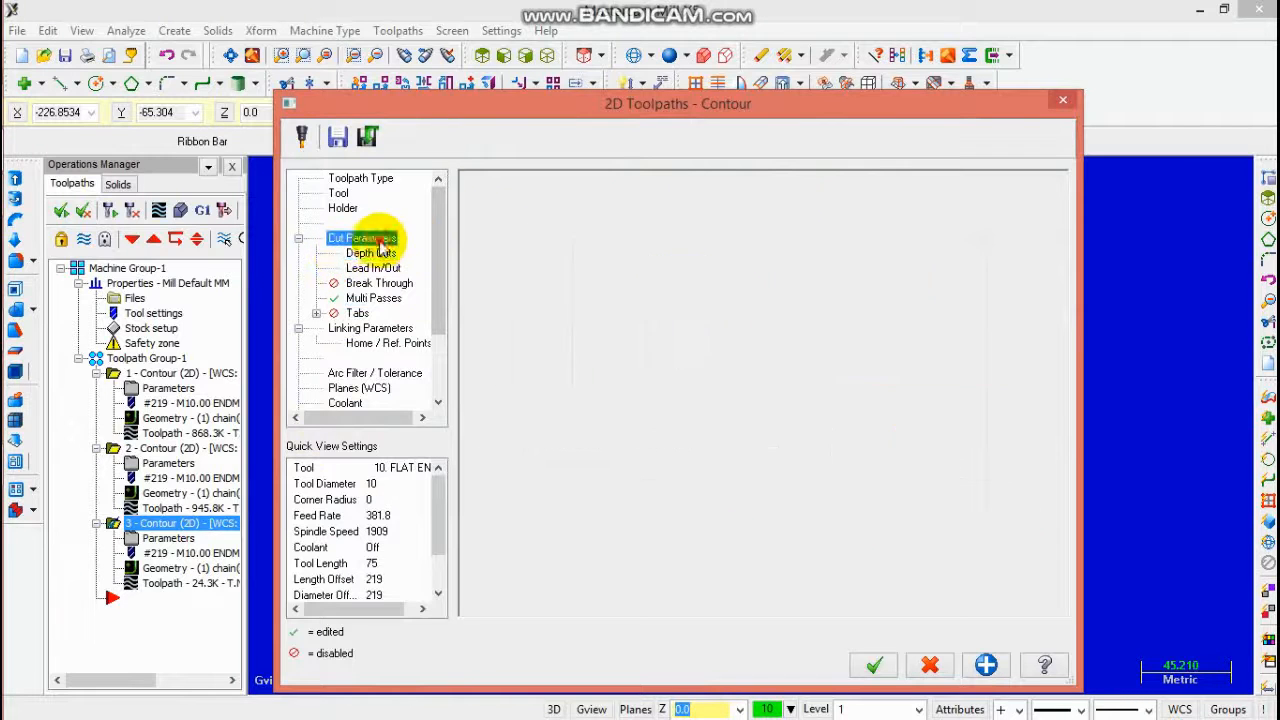
pyautogui.click(633, 278)
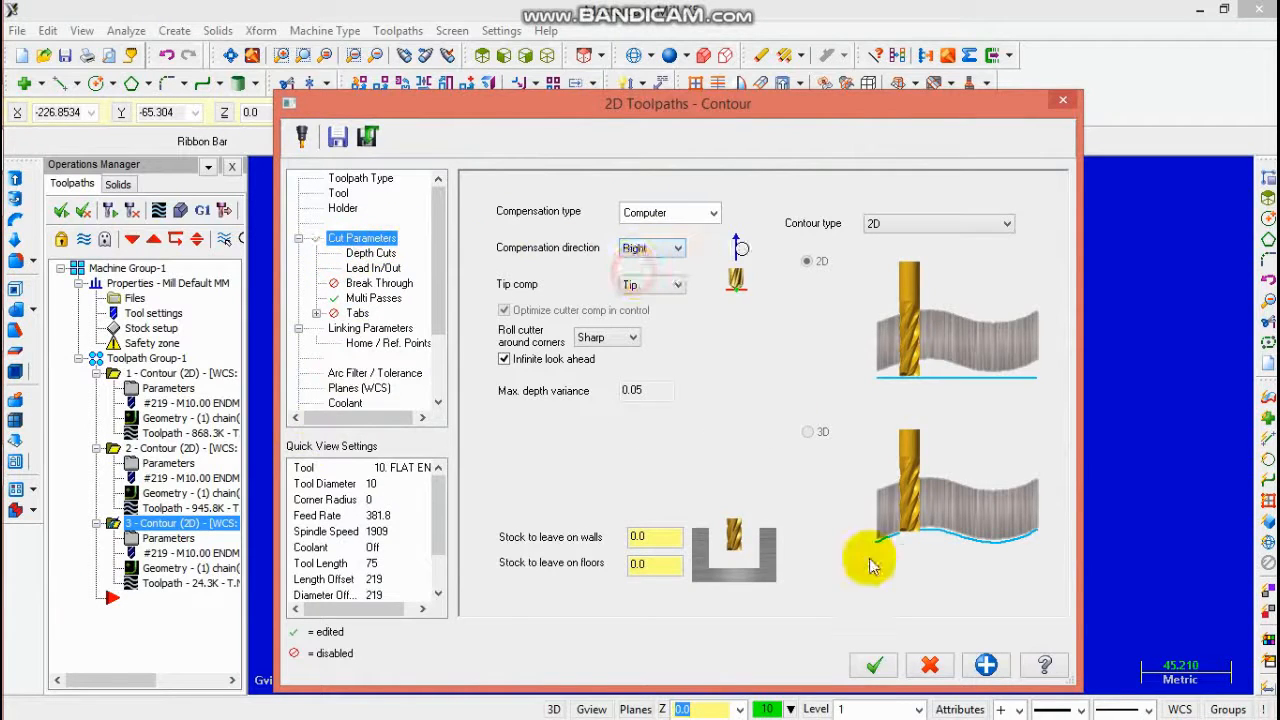
pyautogui.click(872, 664)
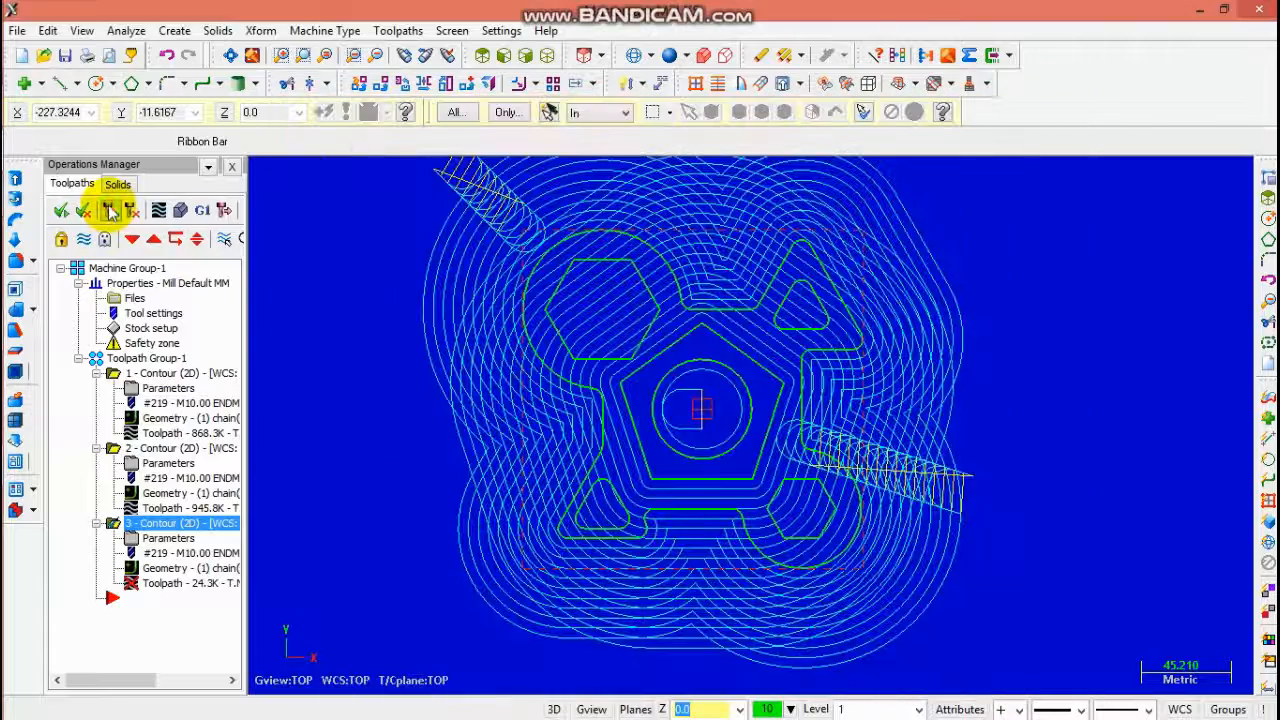
pyautogui.click(110, 209)
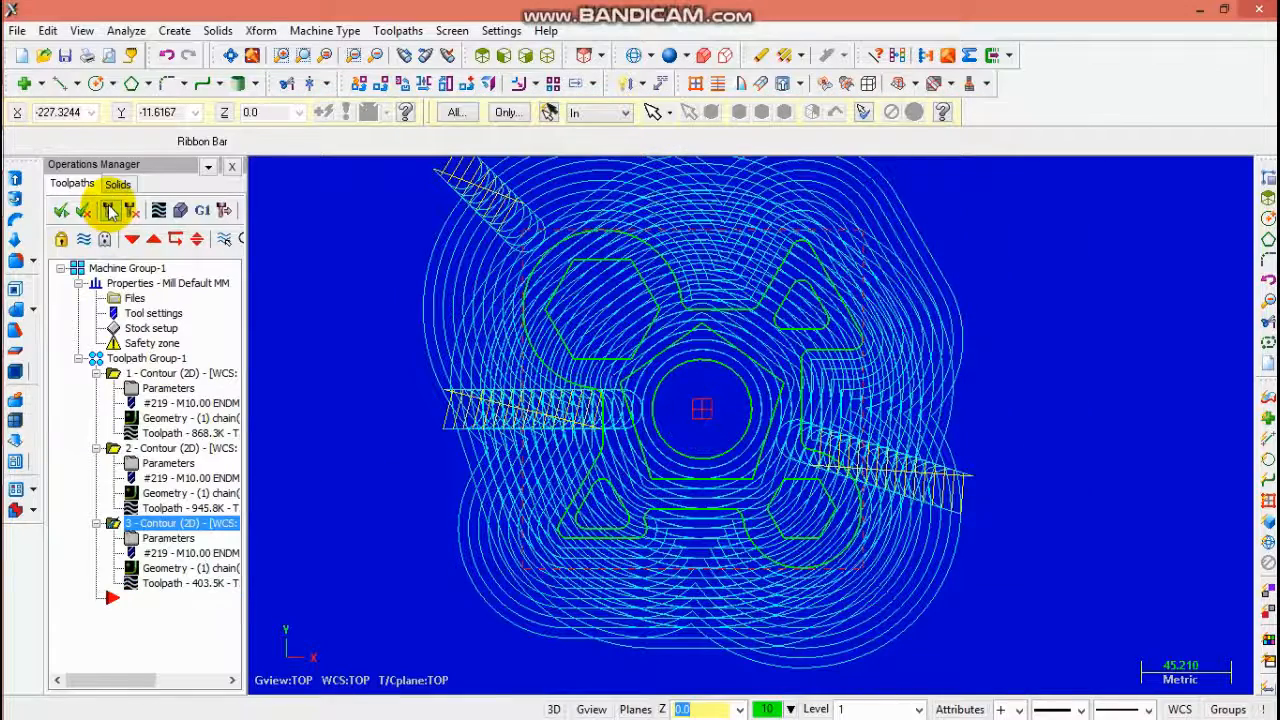
# Step: Run the Verify simulation of the circle contour toolpath and inspect the machined stock in 3D
pyautogui.click(180, 212)
pyautogui.click(84, 116)
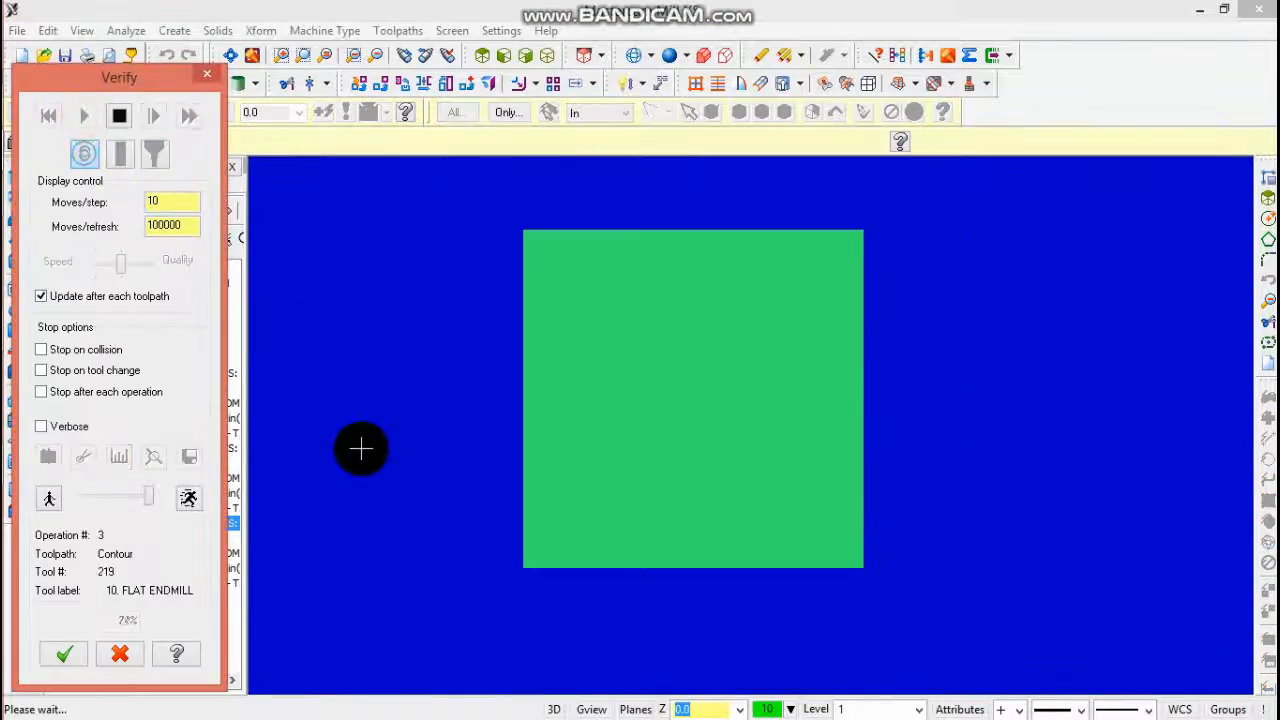
pyautogui.moveTo(382, 383); pyautogui.dragTo(363, 349, button='middle')
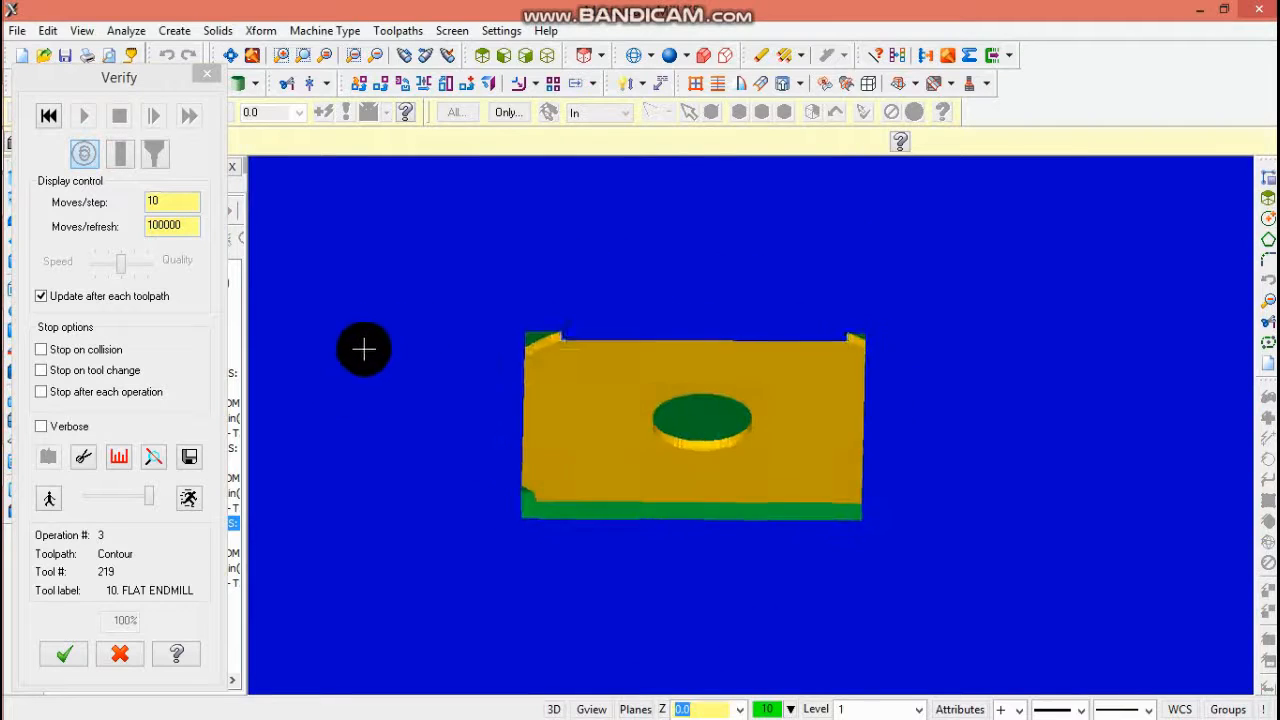
pyautogui.click(60, 660)
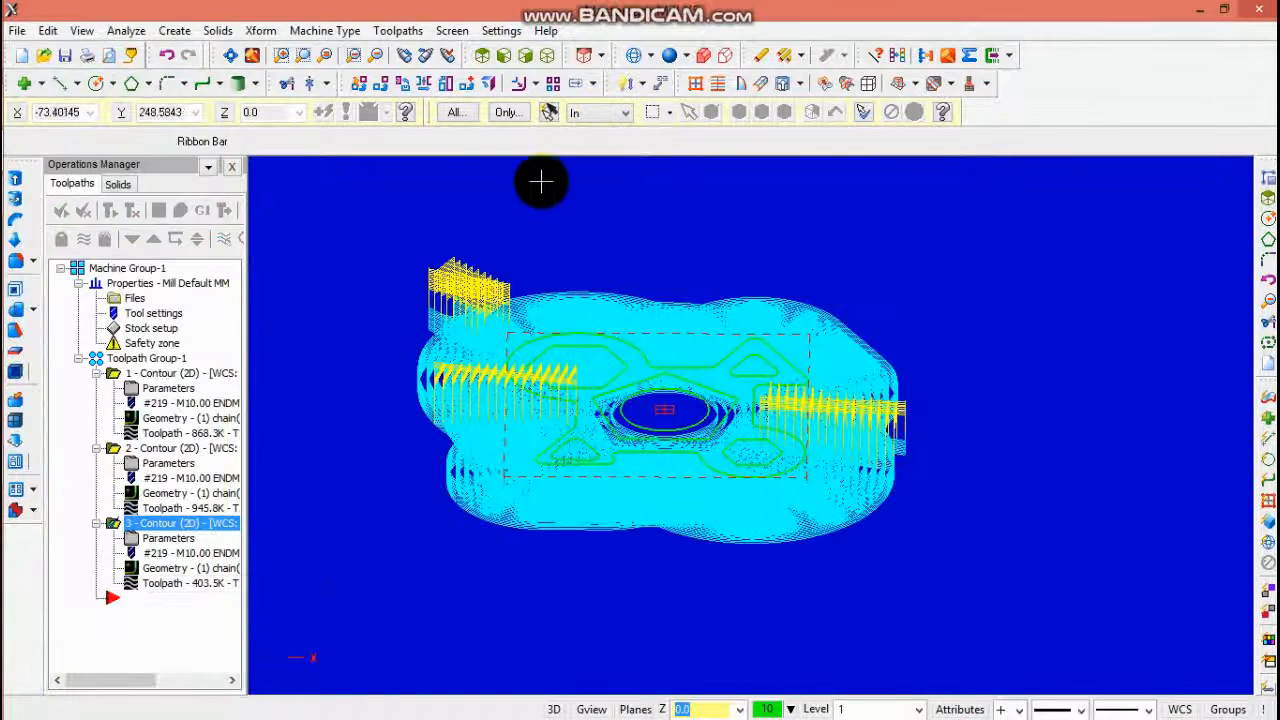
# Step: Start a pocket toolpath using the two inner hexagons and two inner triangles as its four chains
pyautogui.click(488, 57)
pyautogui.click(484, 57)
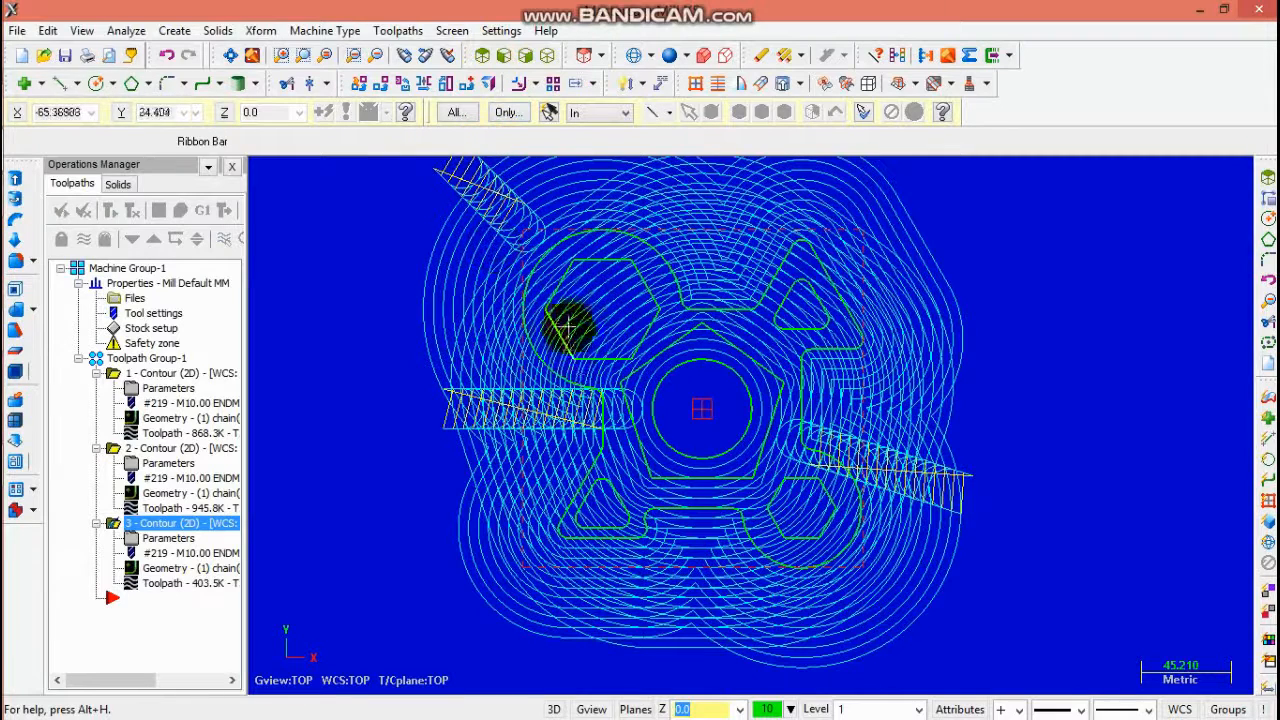
pyautogui.click(397, 31)
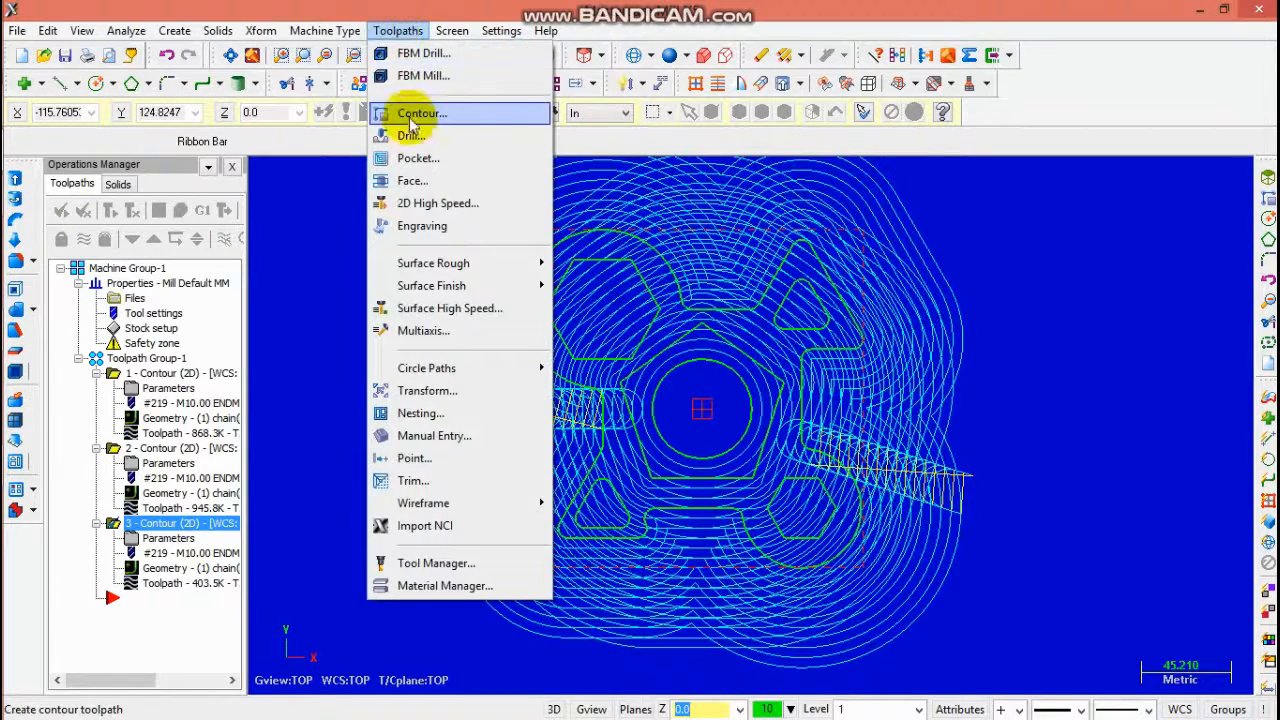
pyautogui.click(405, 157)
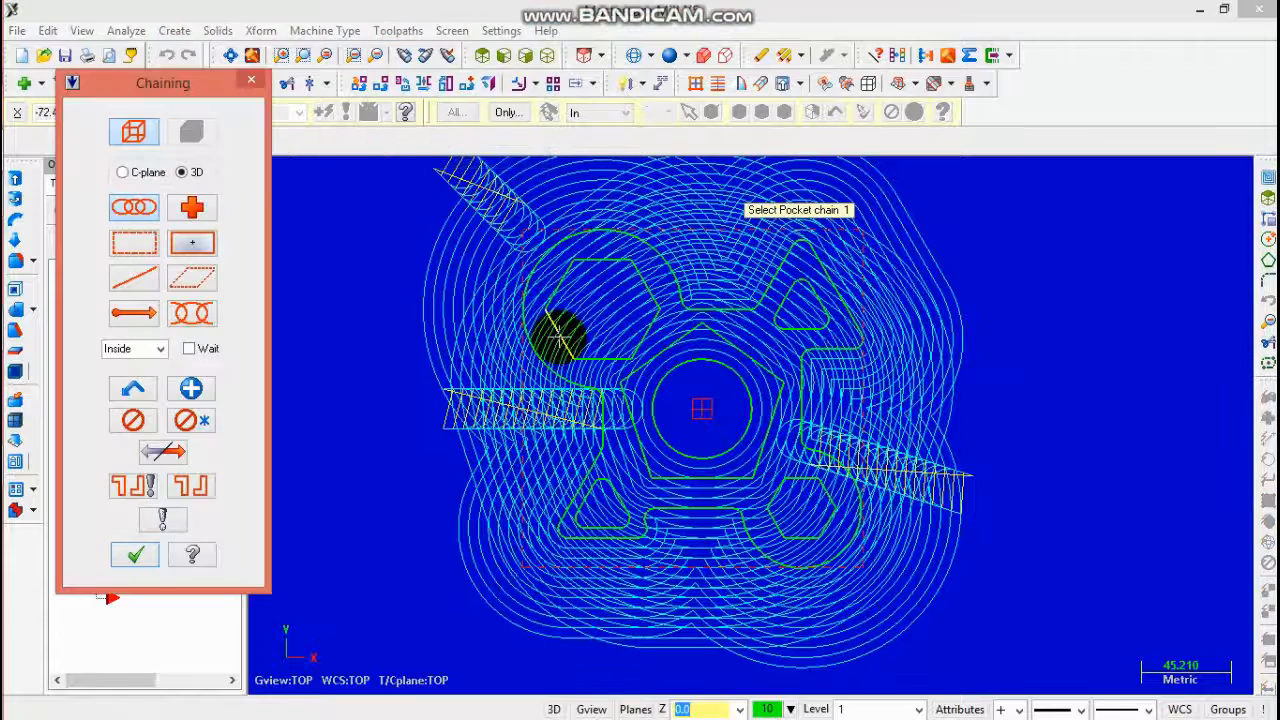
pyautogui.click(562, 336)
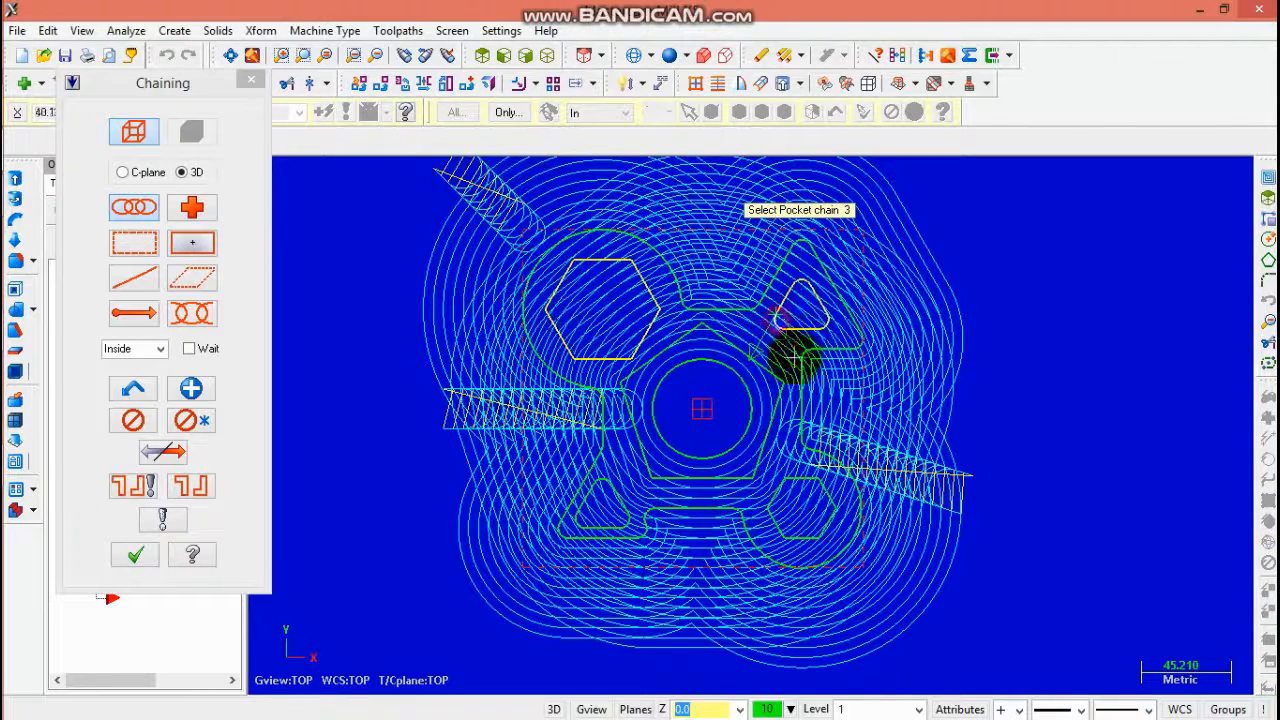
pyautogui.click(815, 468)
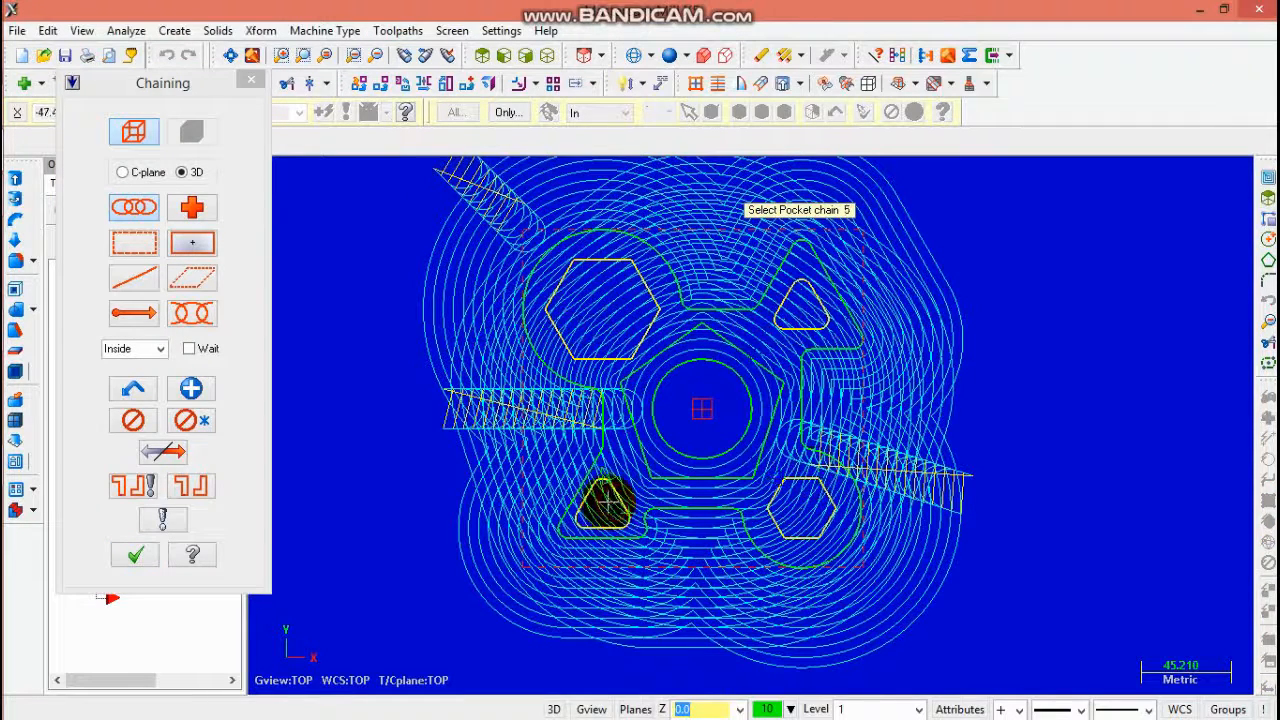
pyautogui.click(135, 554)
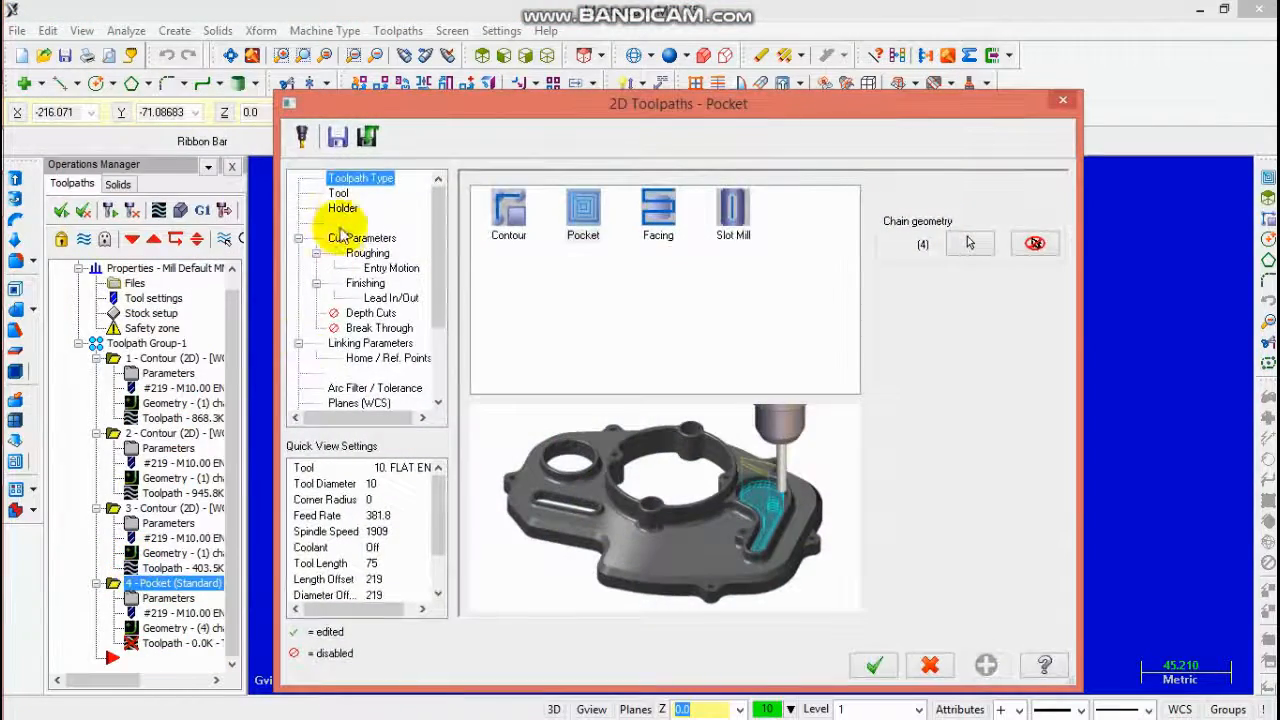
# Step: Enable depth cuts for the pocket and enter a negative incremental depth in the linking parameters to generate the toolpath
pyautogui.click(340, 193)
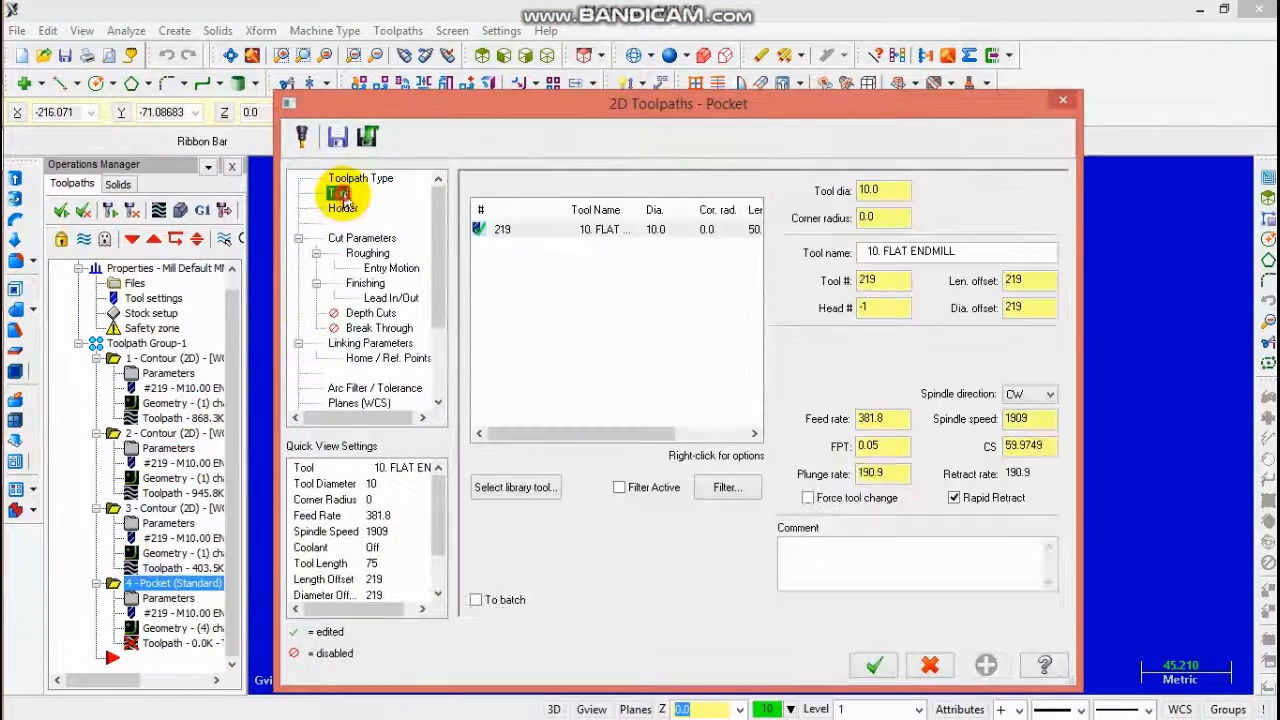
pyautogui.click(368, 312)
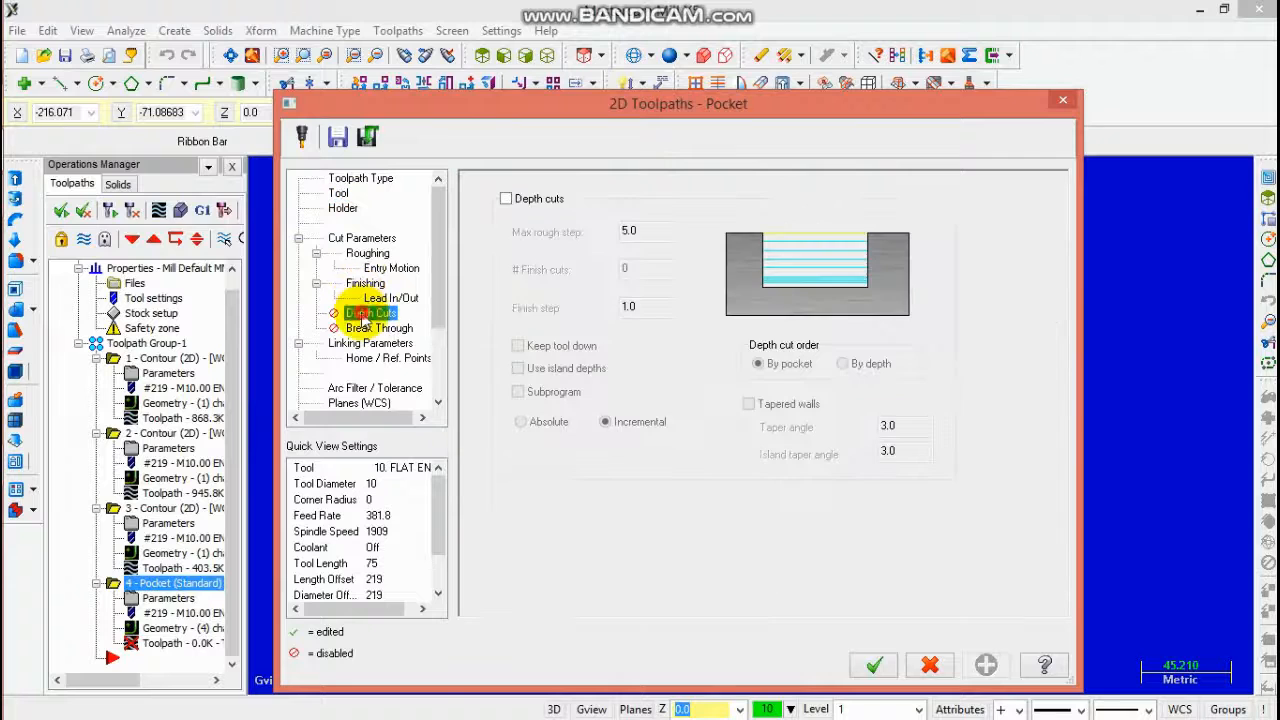
pyautogui.click(527, 198)
pyautogui.click(646, 232)
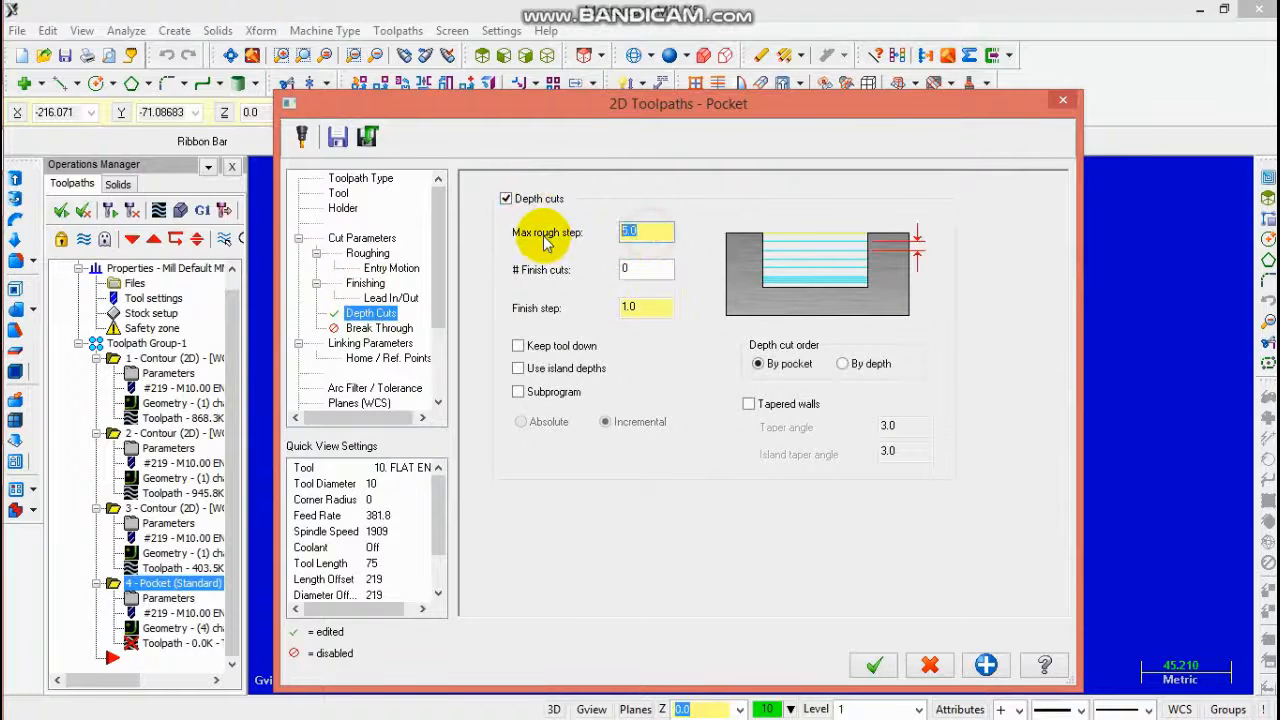
pyautogui.click(368, 343)
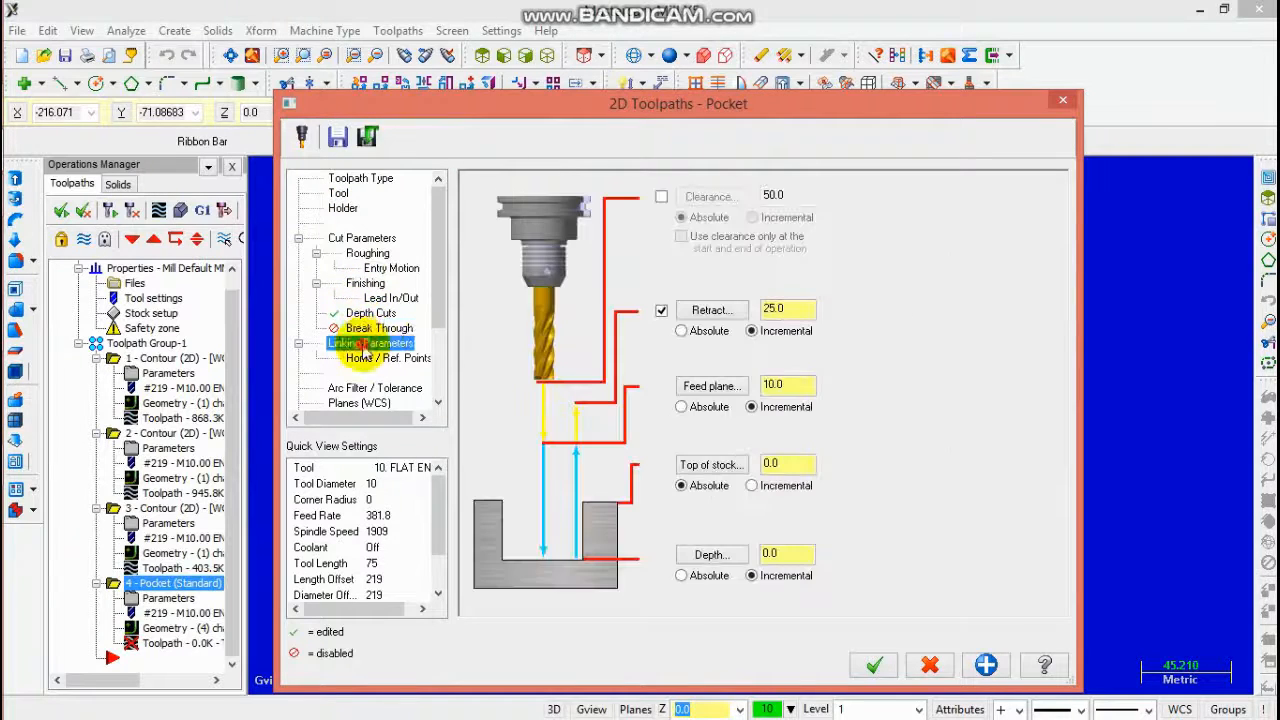
pyautogui.doubleClick(787, 555)
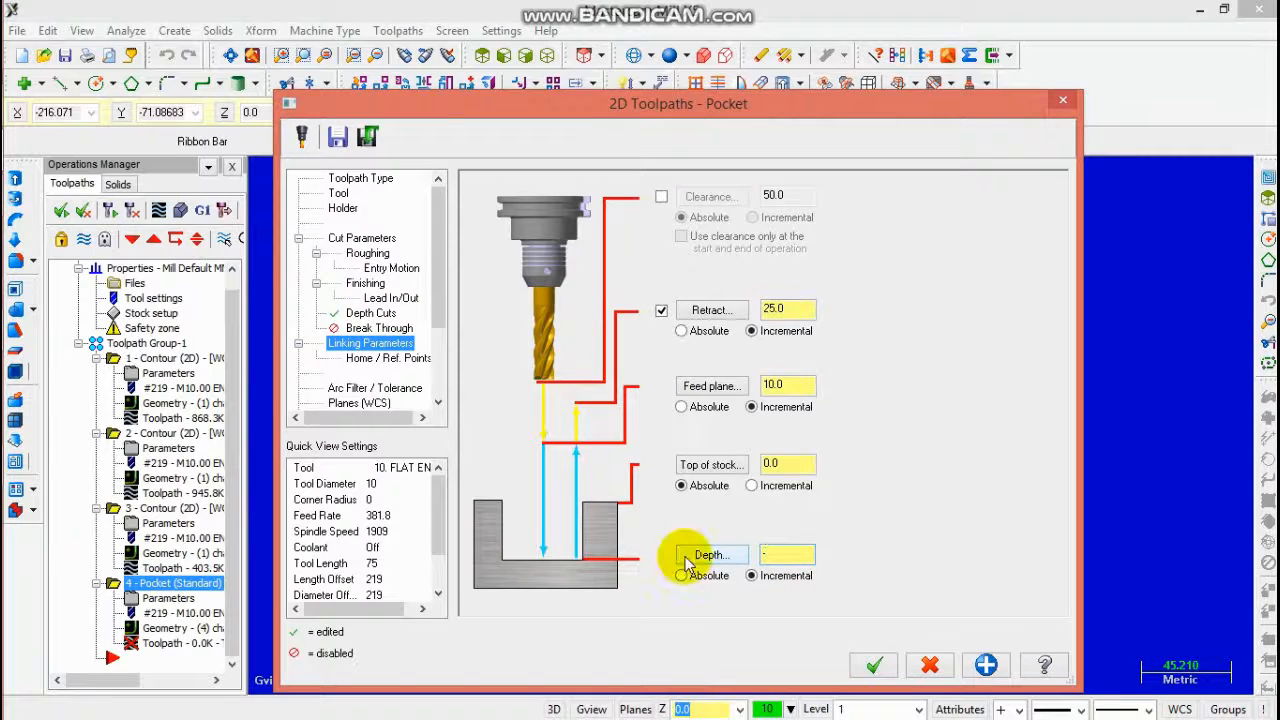
pyautogui.click(872, 665)
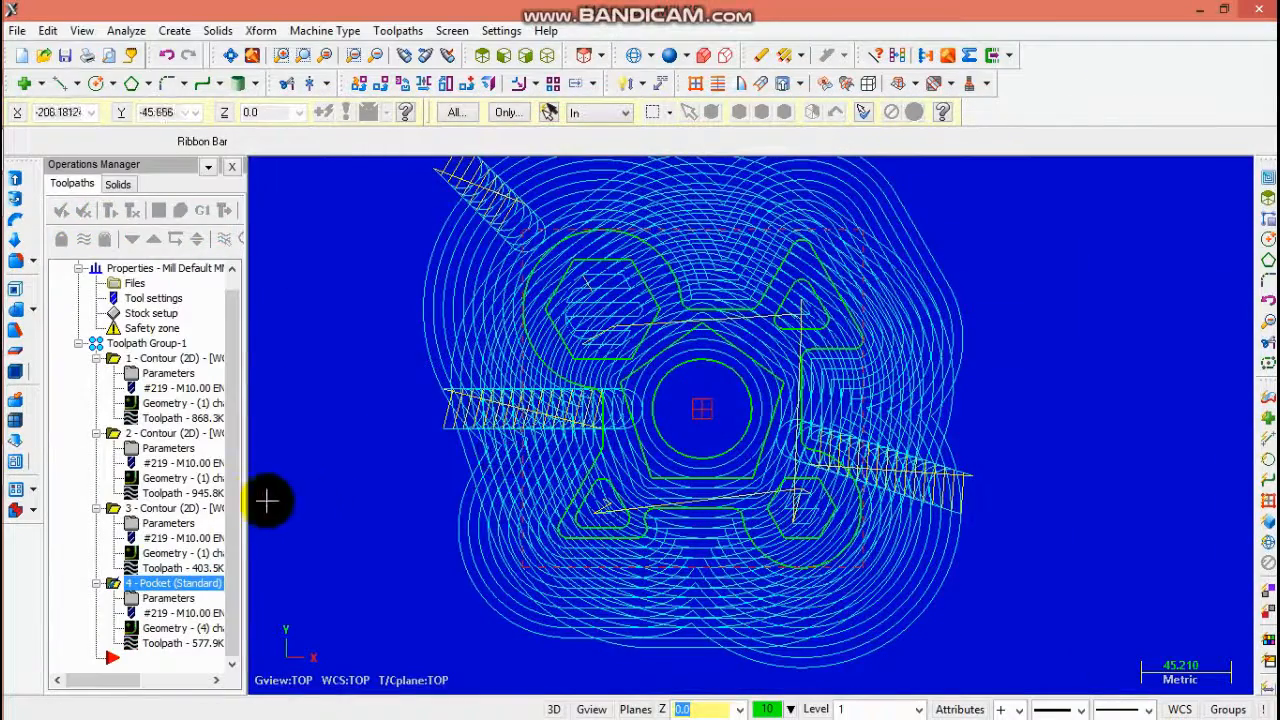
# Step: Run the Verify simulation of the pocket toolpath and check the four inner cutouts
pyautogui.click(179, 212)
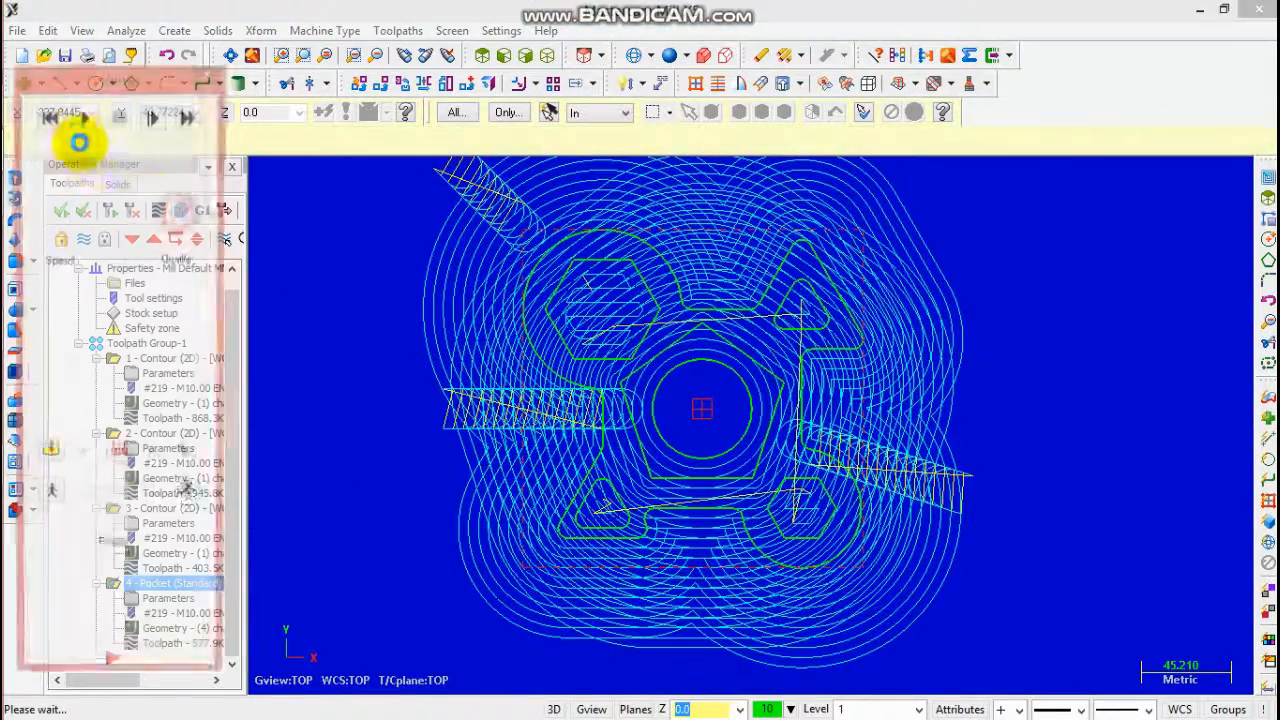
pyautogui.click(84, 115)
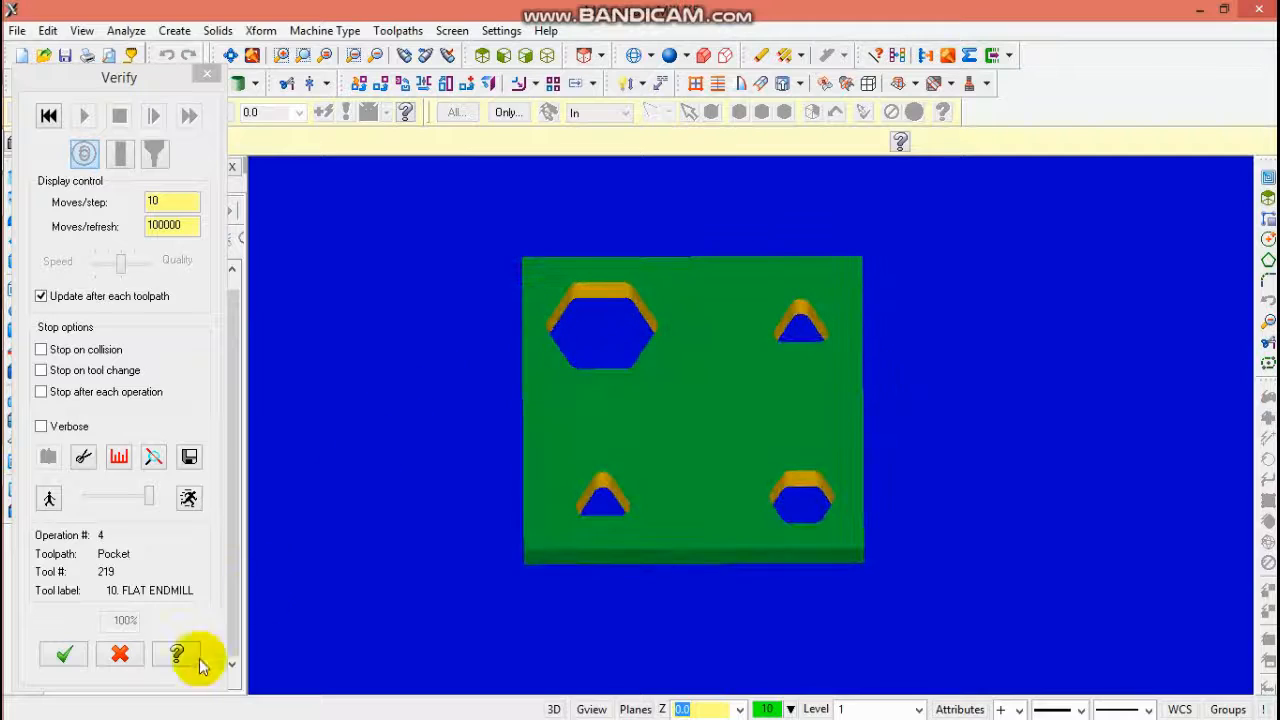
pyautogui.click(64, 653)
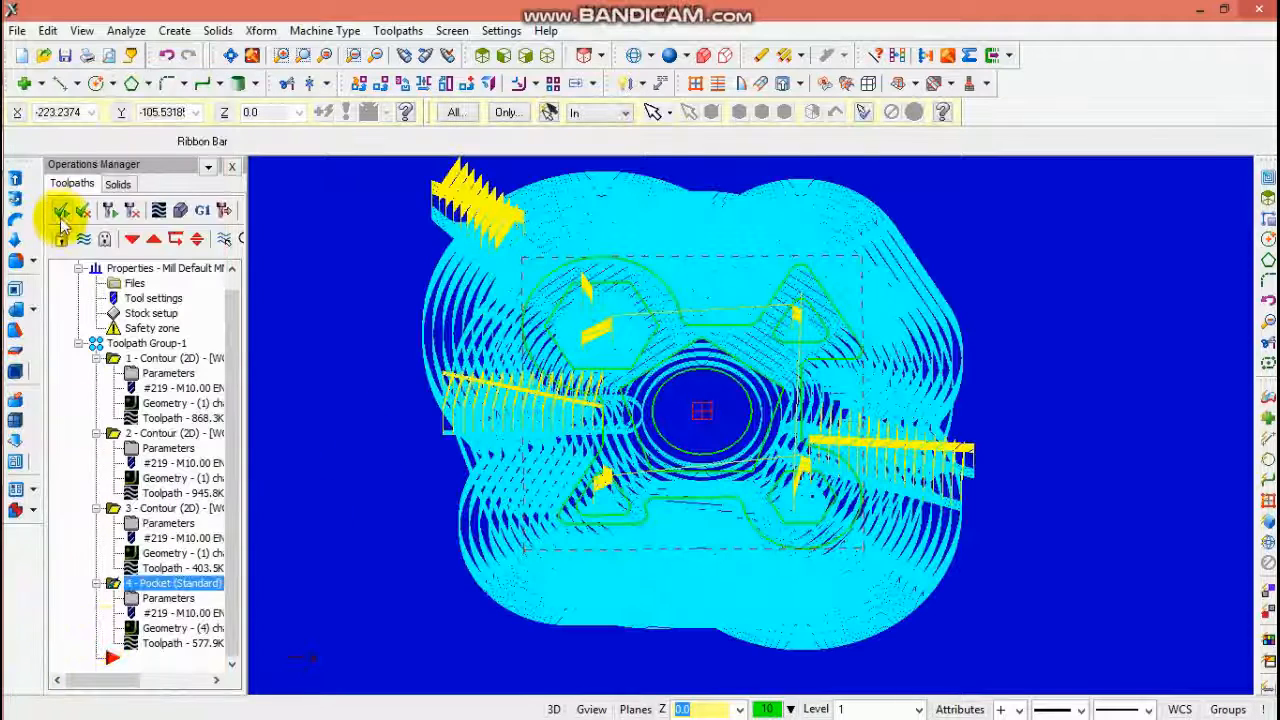
# Step: Prepare a Verify simulation of all four operations with the tool displayed and moves per refresh set to 10
pyautogui.click(179, 212)
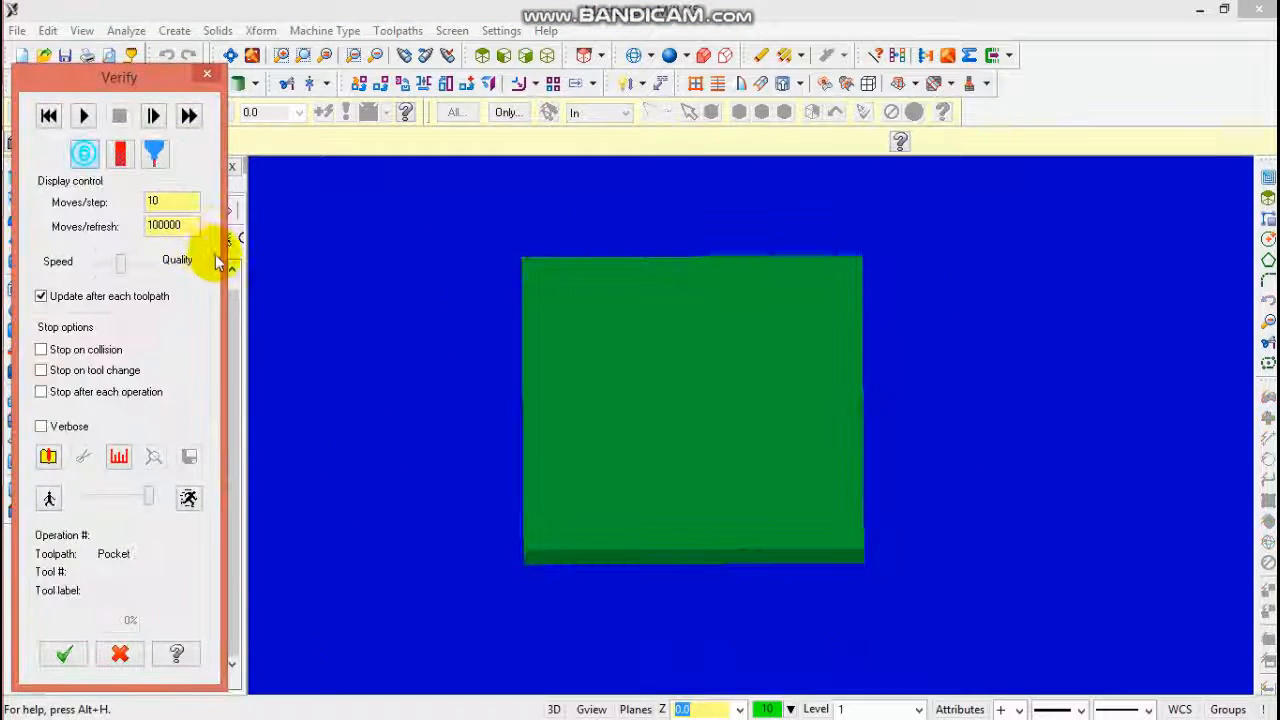
pyautogui.click(122, 158)
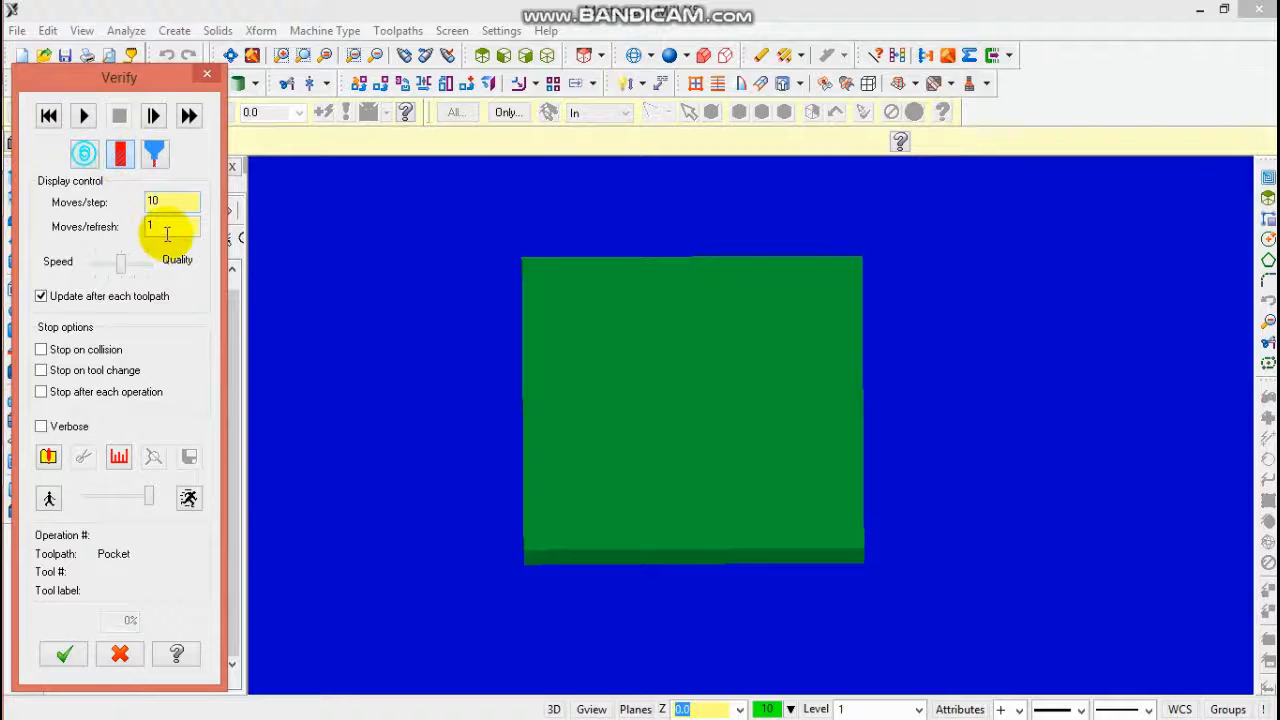
pyautogui.click(230, 56)
pyautogui.click(543, 57)
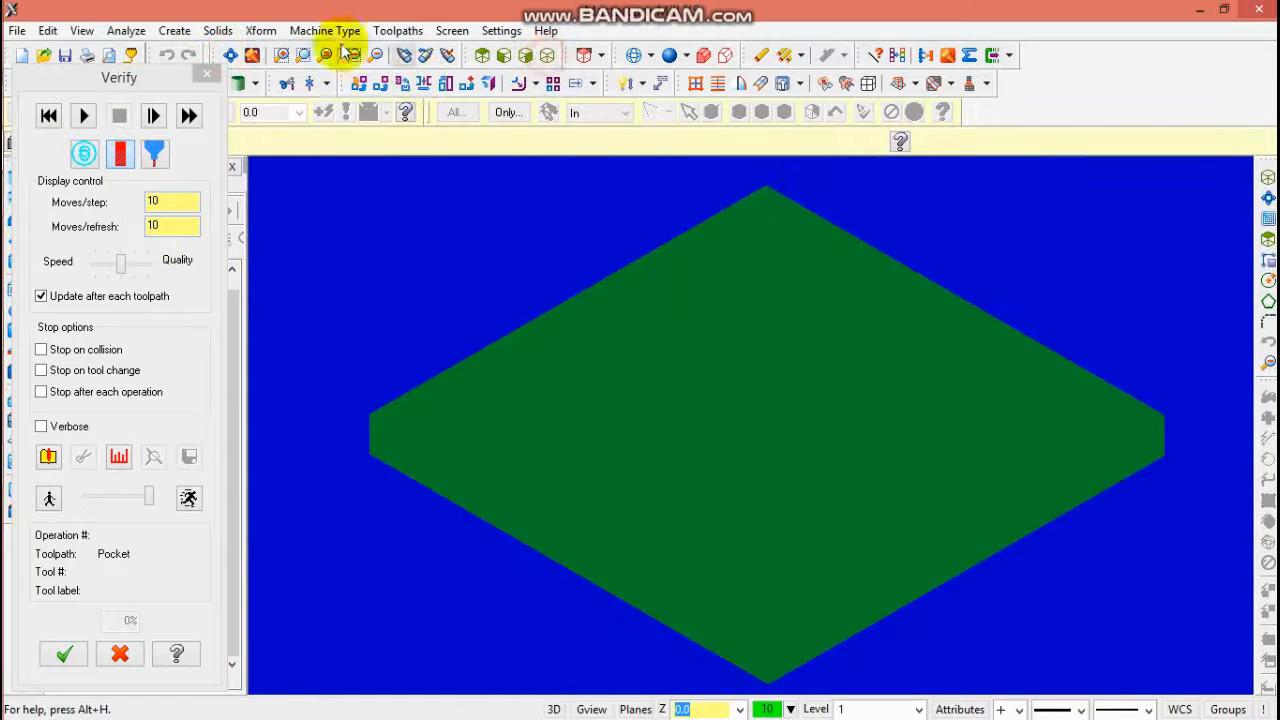
pyautogui.click(230, 56)
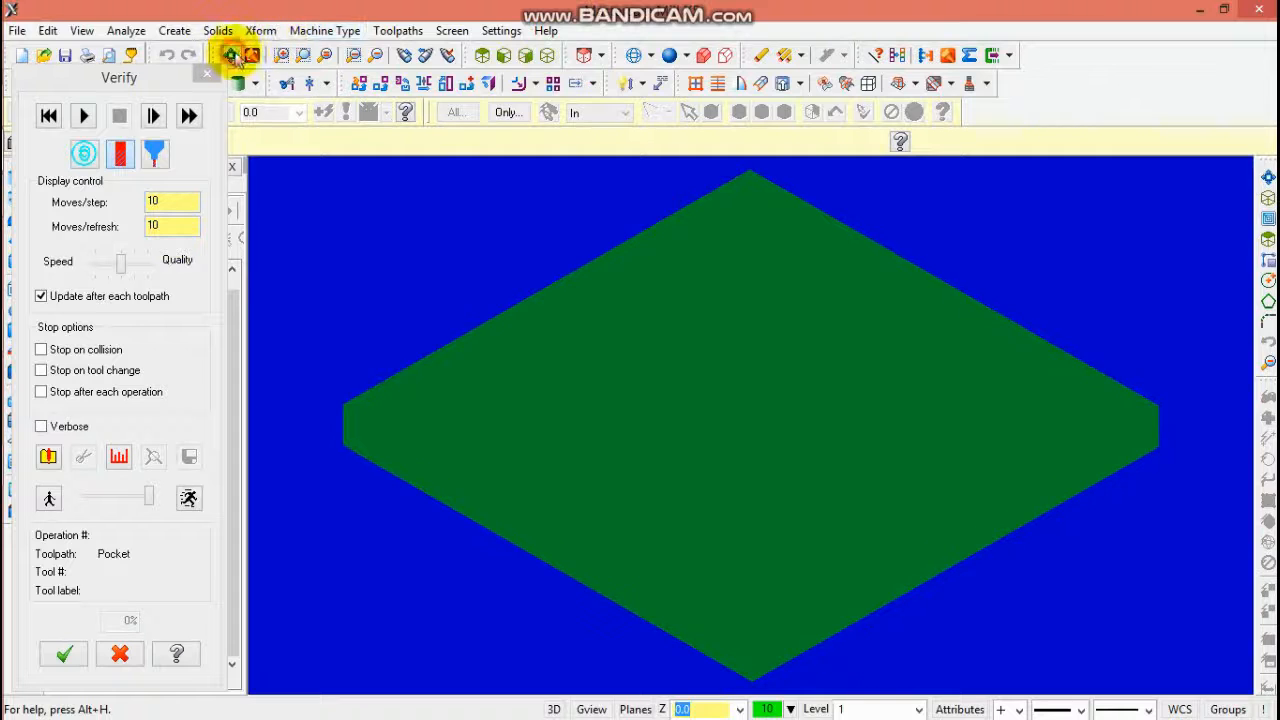
pyautogui.click(377, 57)
# Step: Run the combined simulation of all operations and inspect the finished part from several sides
pyautogui.click(84, 116)
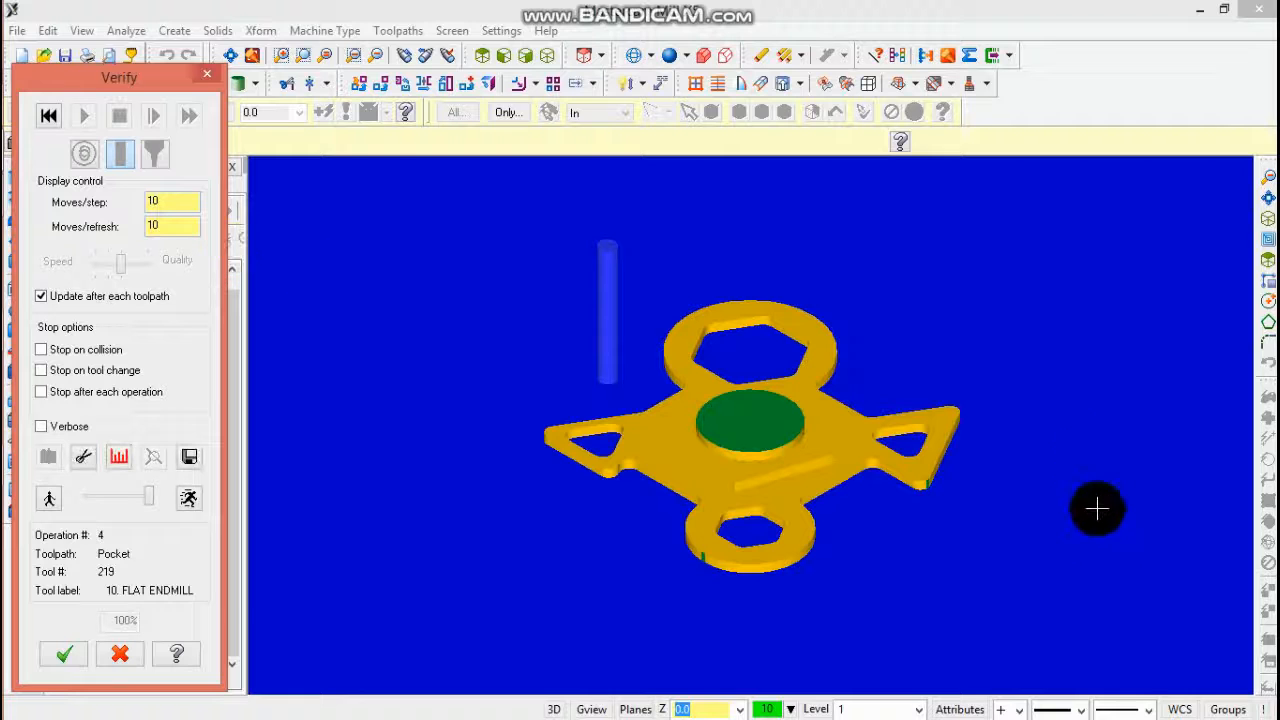
pyautogui.moveTo(1097, 509); pyautogui.dragTo(618, 530, button='middle')
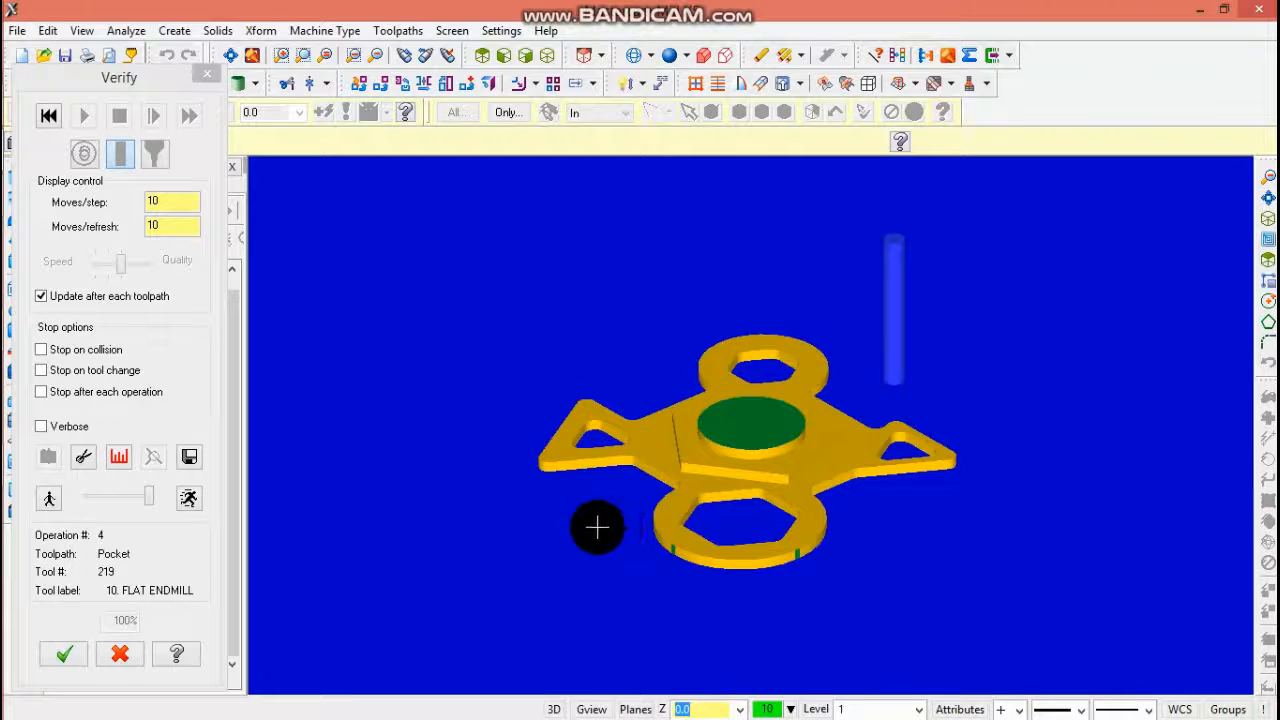
pyautogui.moveTo(674, 623); pyautogui.dragTo(100, 657, button='middle')
pyautogui.click(70, 655)
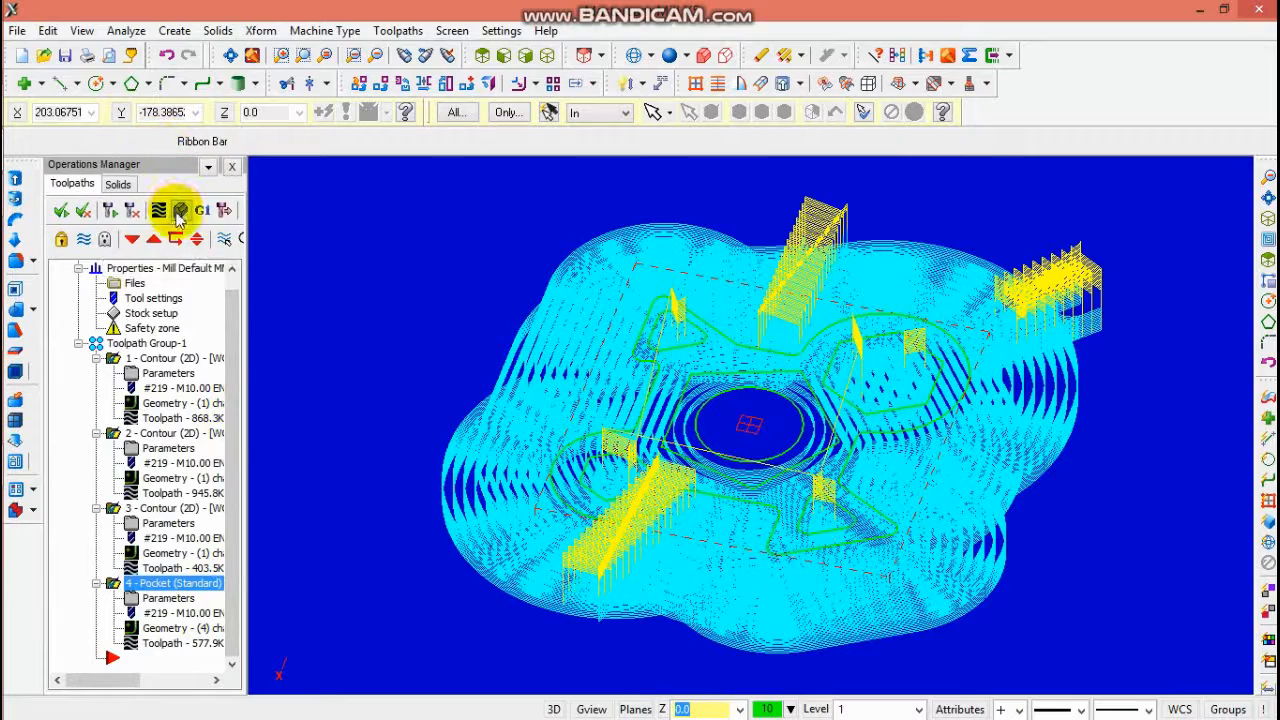
# Step: Save the part file as T98 in the MCX folder as a Mastercam X5 file
pyautogui.click(65, 55)
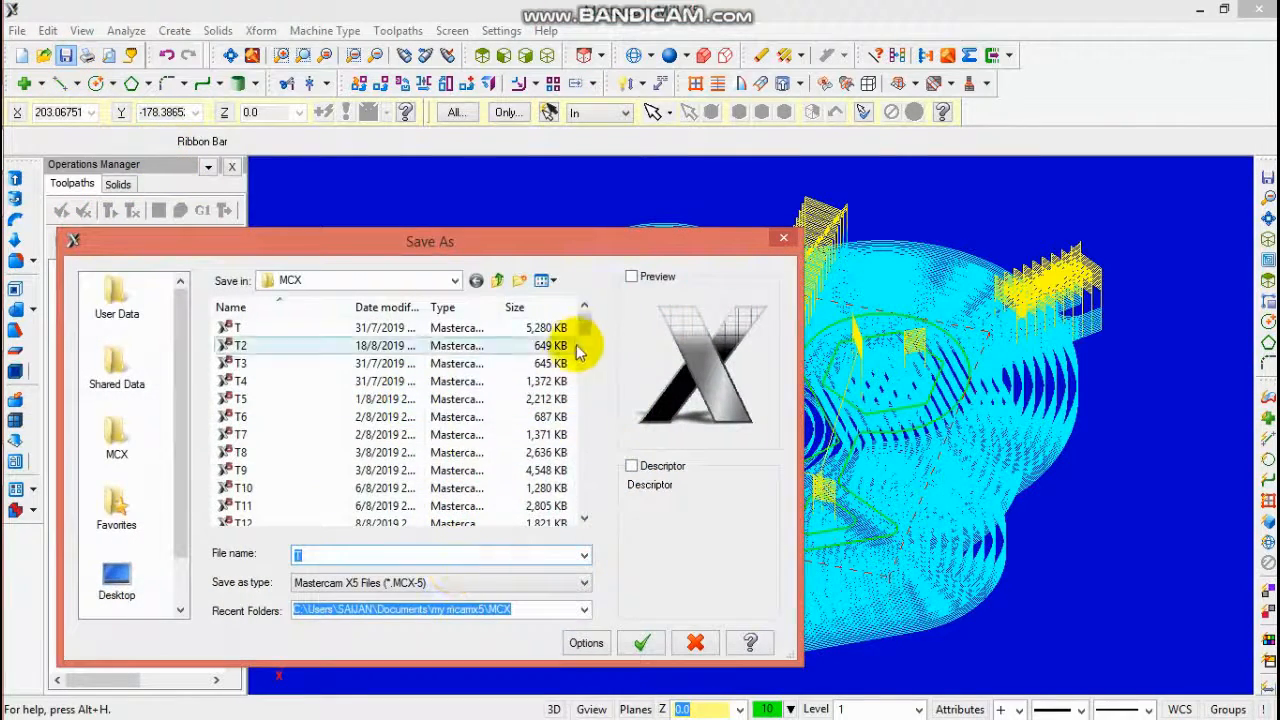
pyautogui.moveTo(583, 323); pyautogui.dragTo(578, 558)
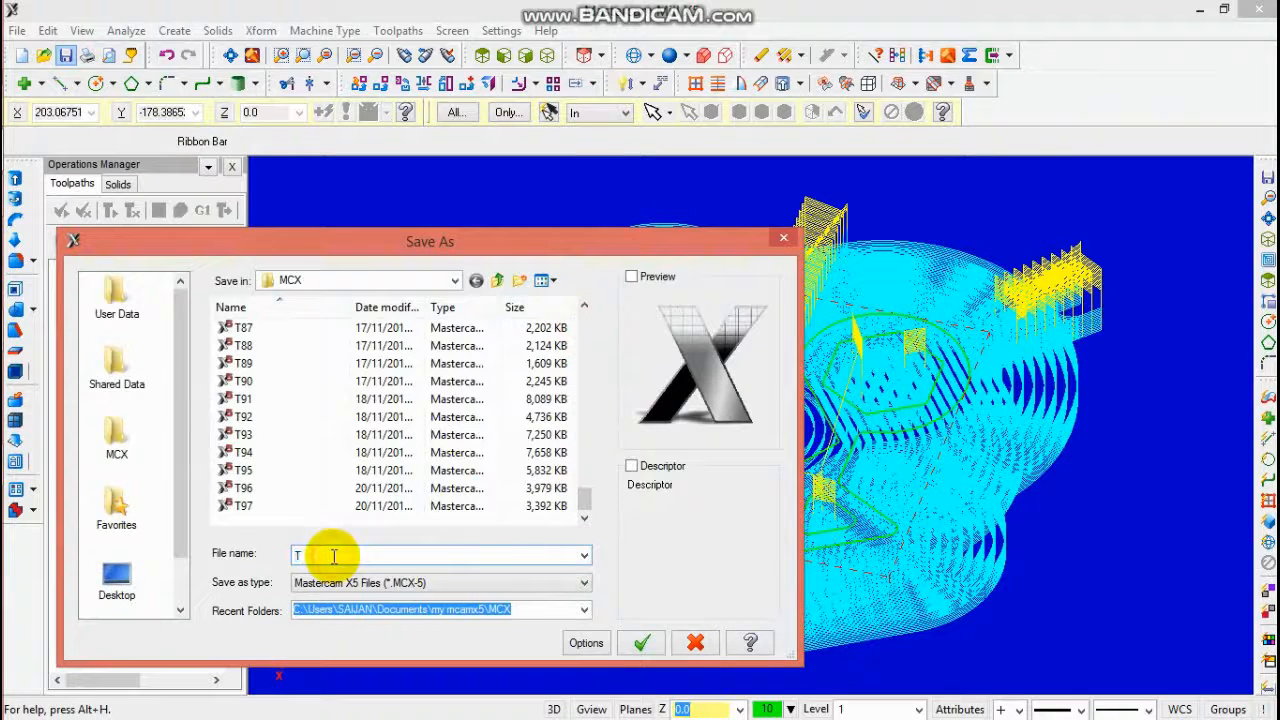
pyautogui.write('T98')
pyautogui.press('Return')
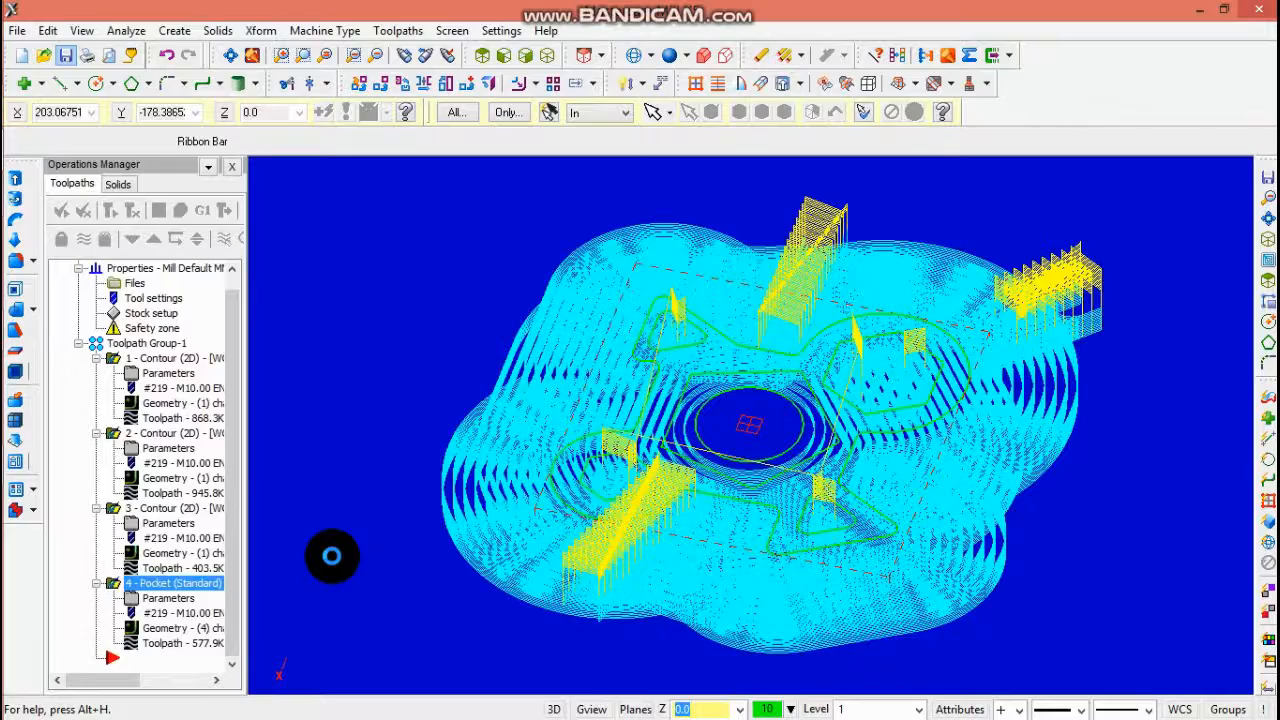